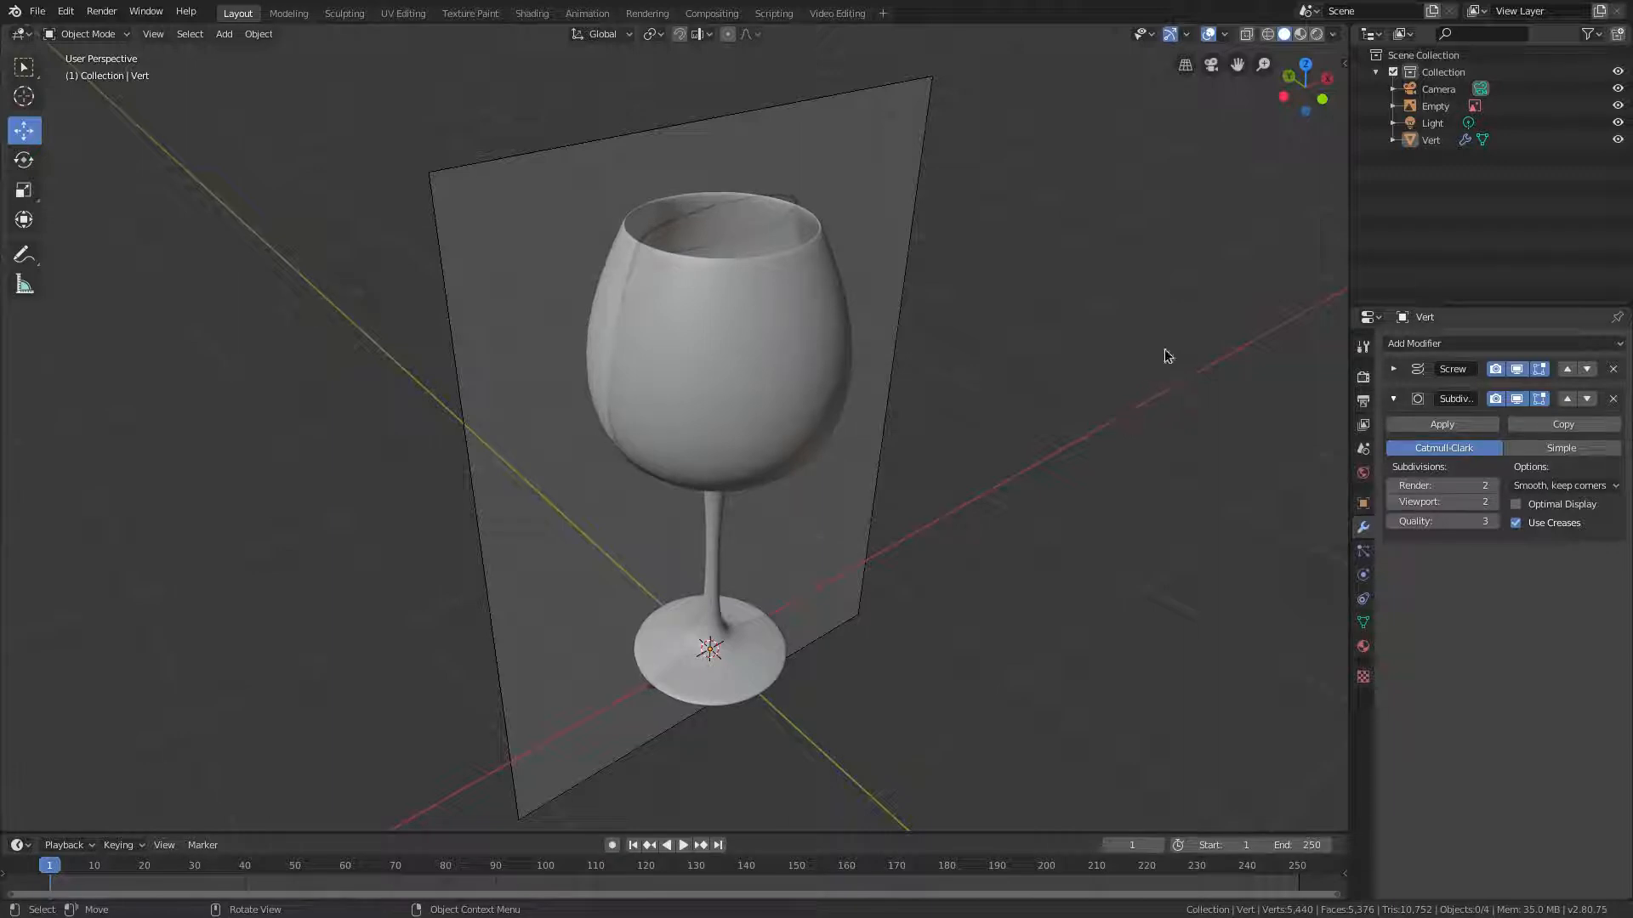
Step: Delete the reference image empty standing behind the wine glass
left_click(528, 269)
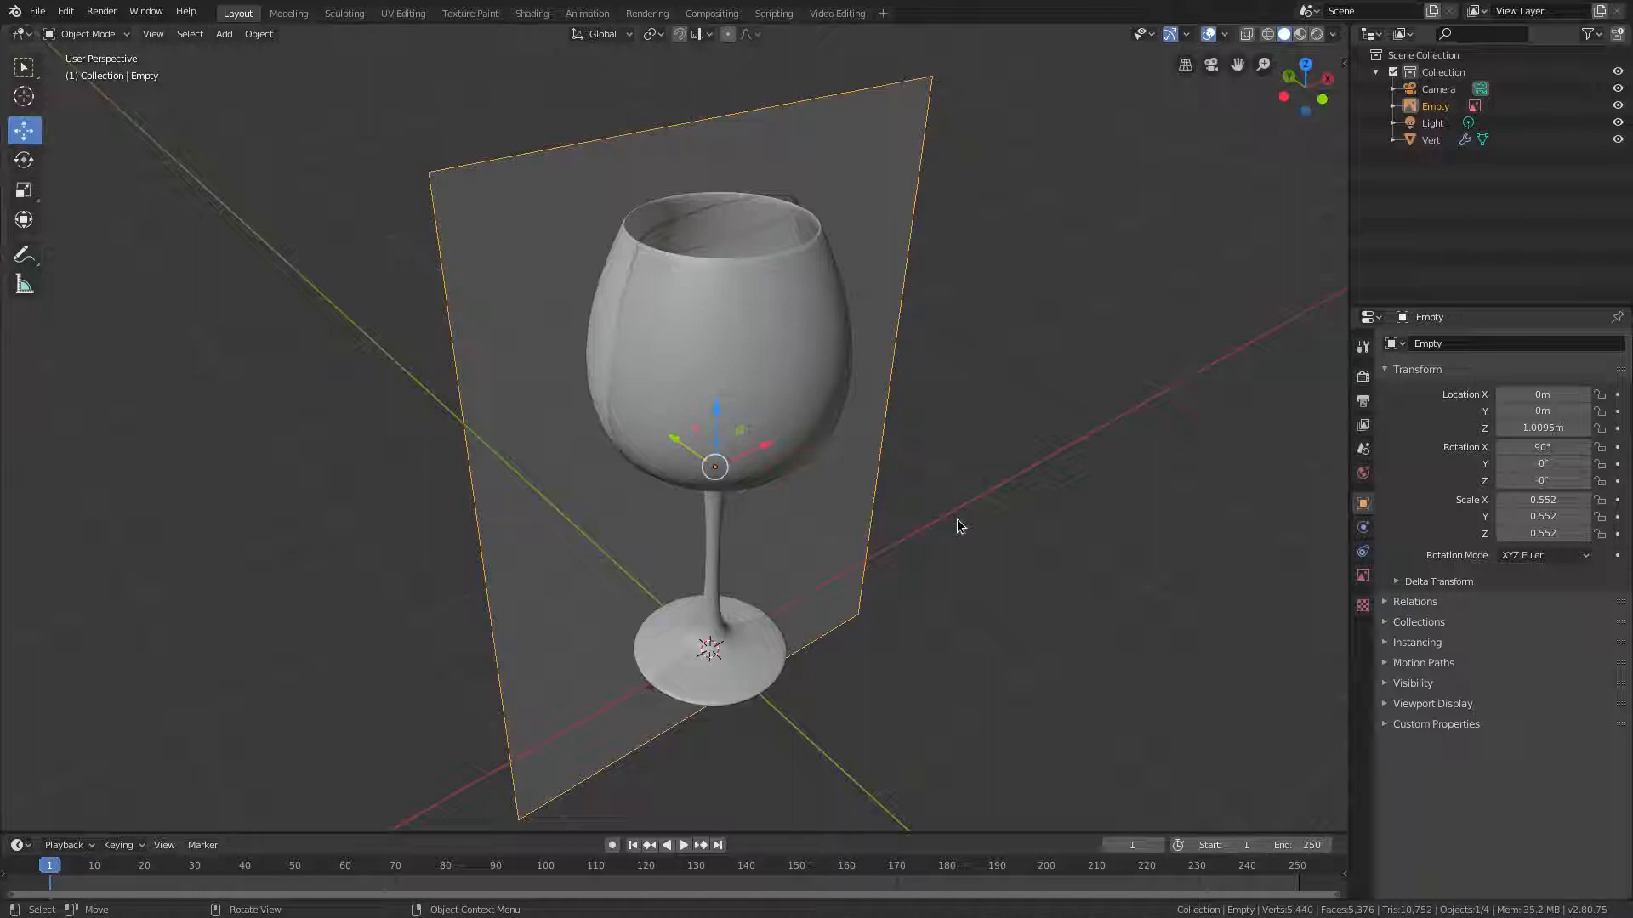
key("Delete")
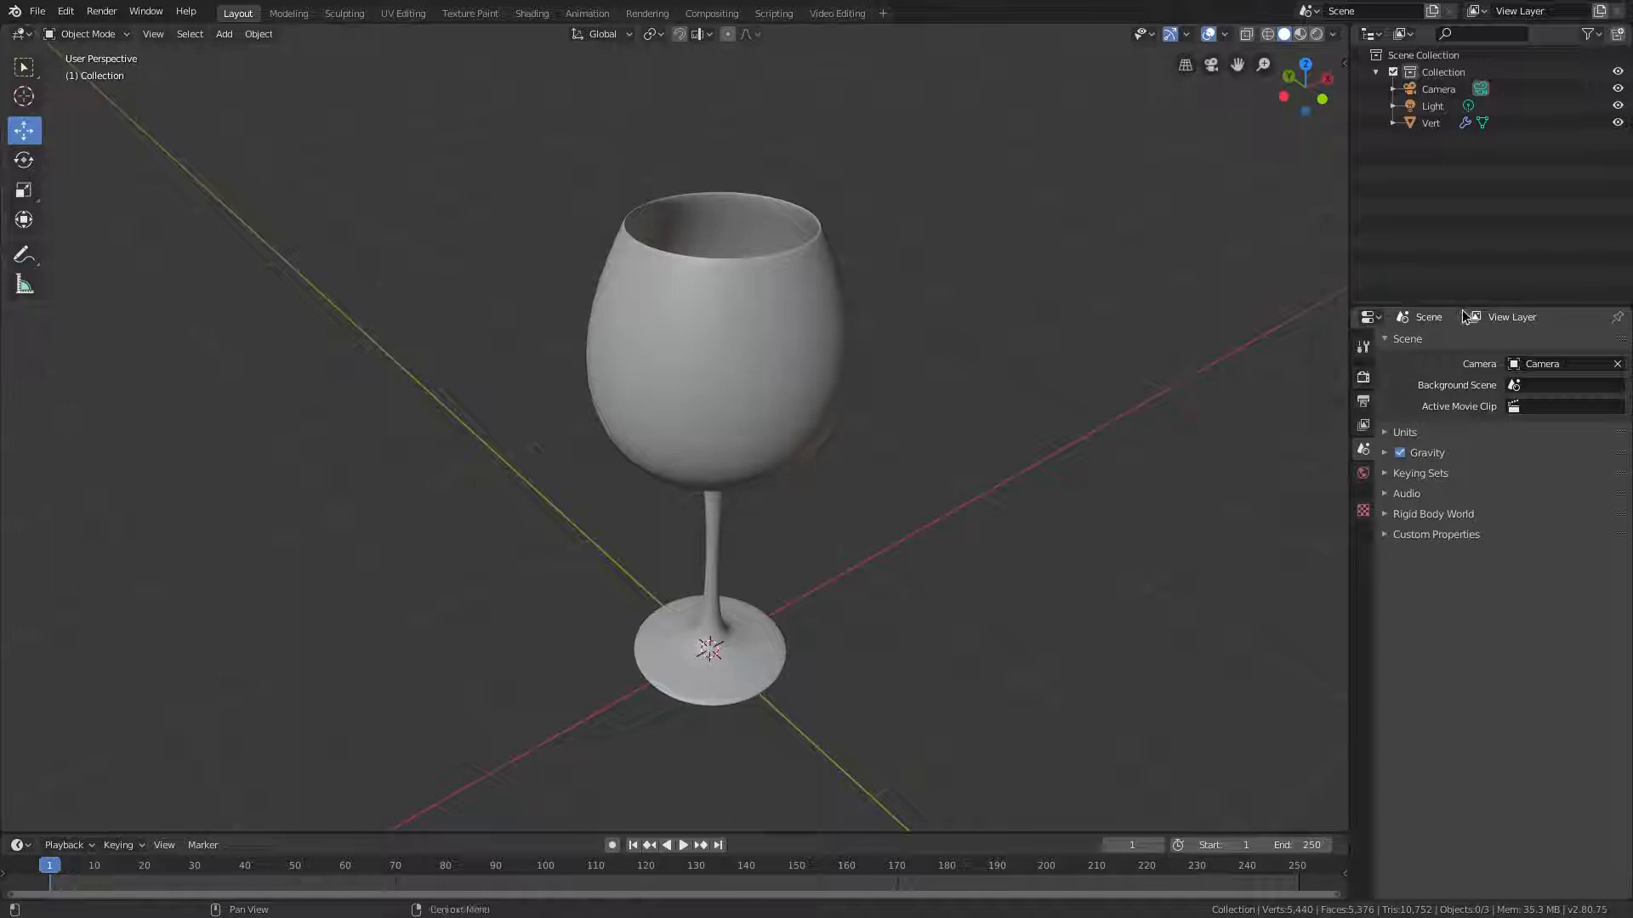
Step: Set the scene's render engine to Cycles
left_click(1363, 380)
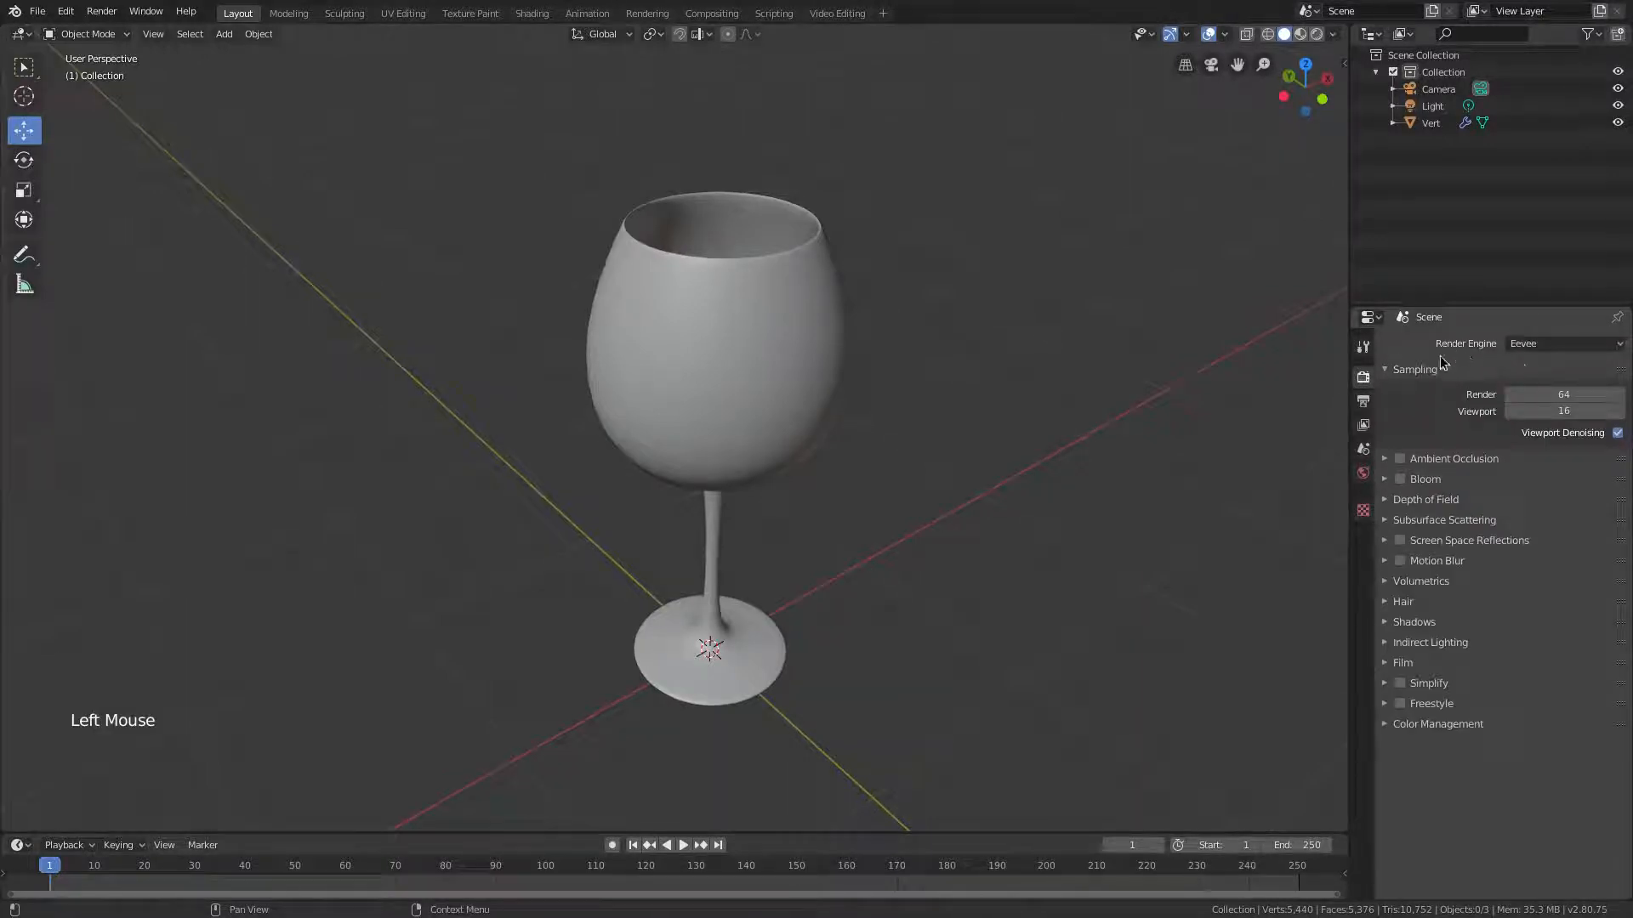
left_click(1542, 345)
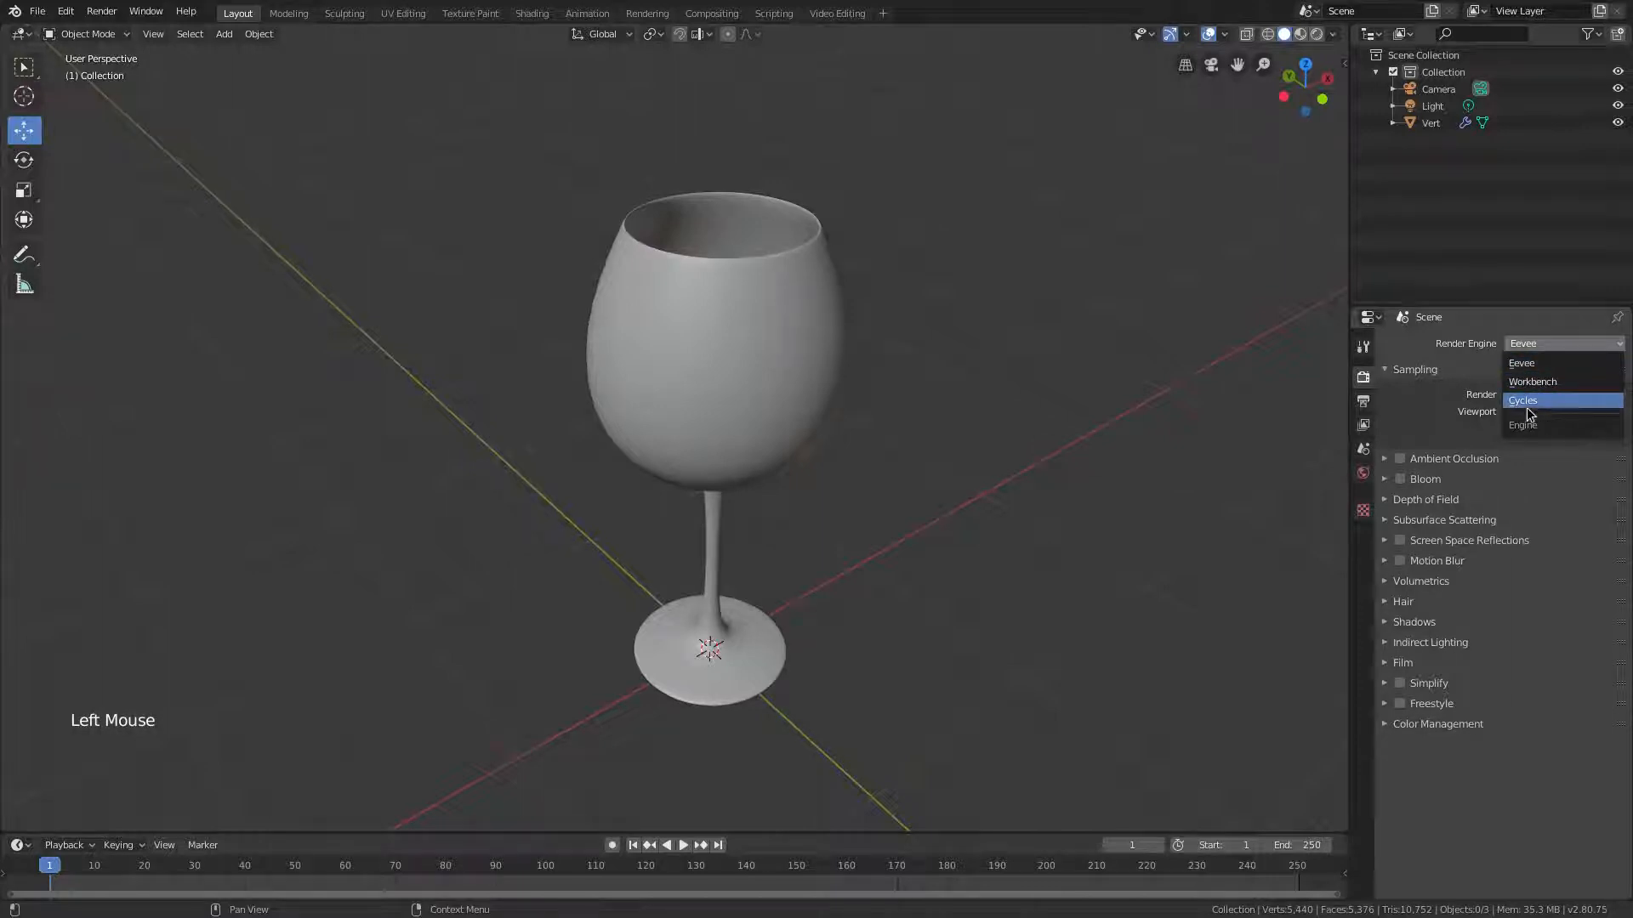
left_click(1543, 330)
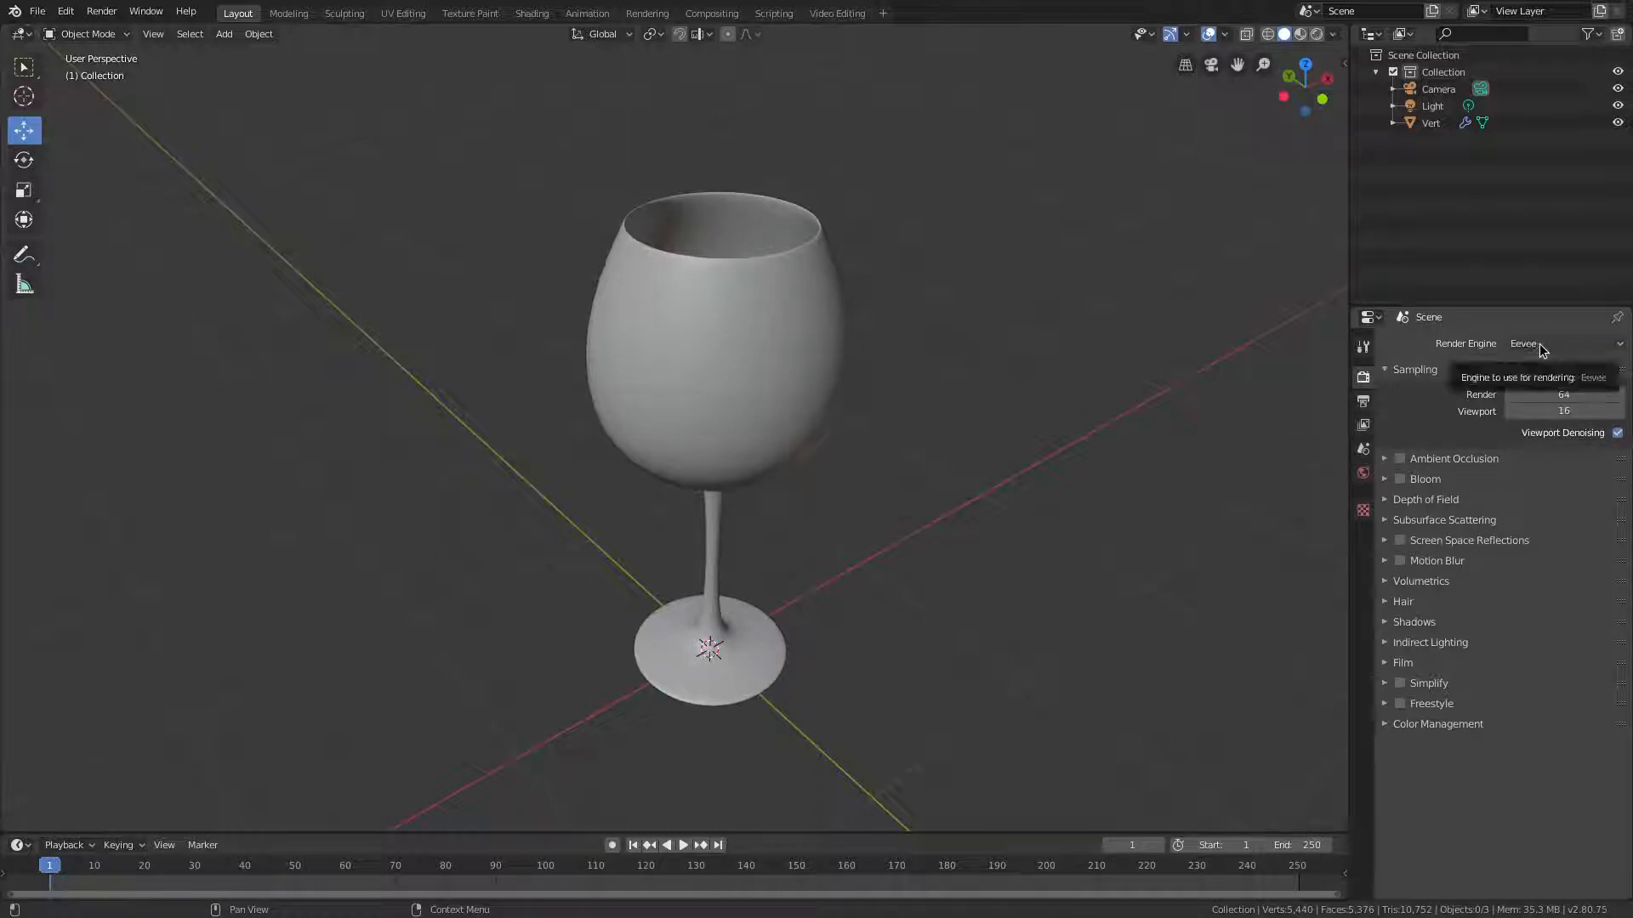
left_click(1541, 346)
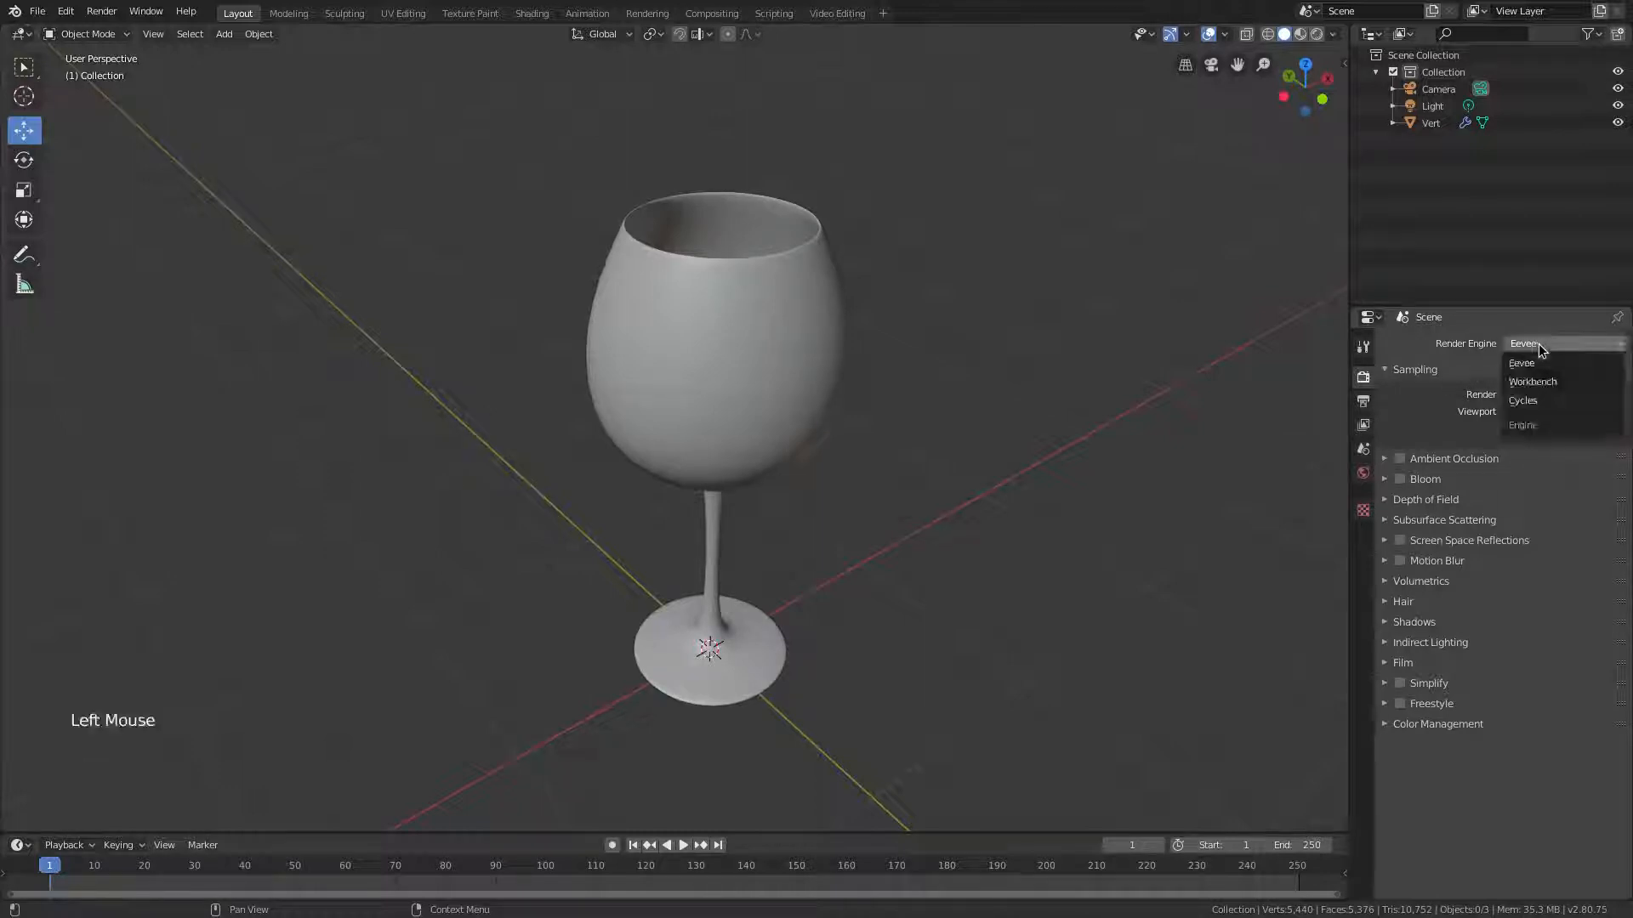
left_click(1535, 402)
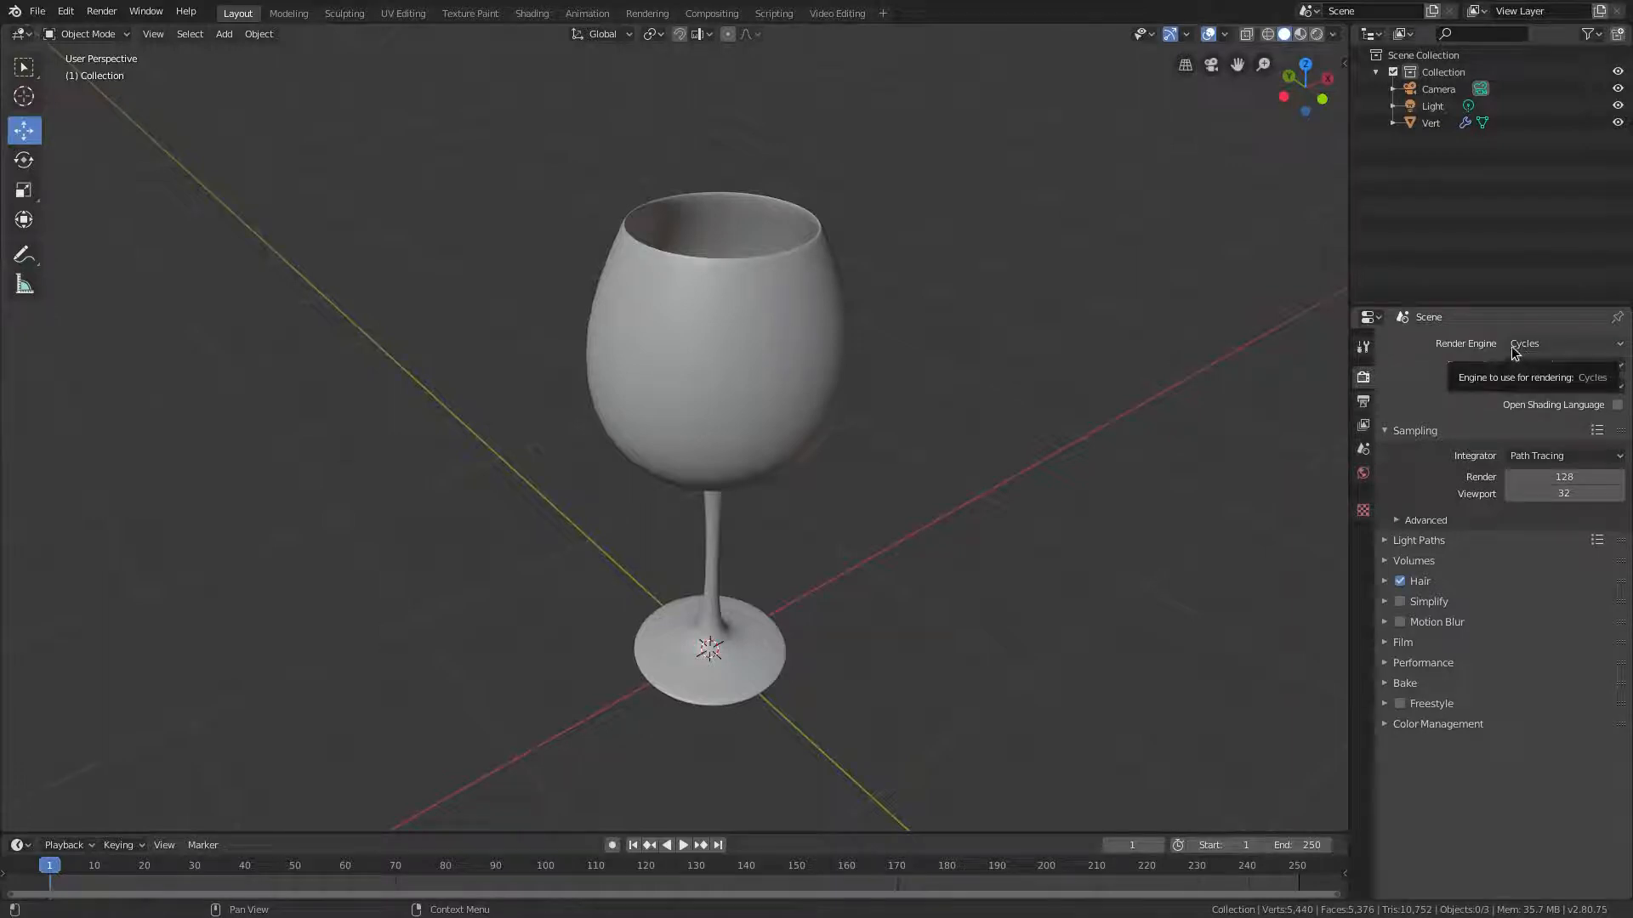
left_click(1136, 376)
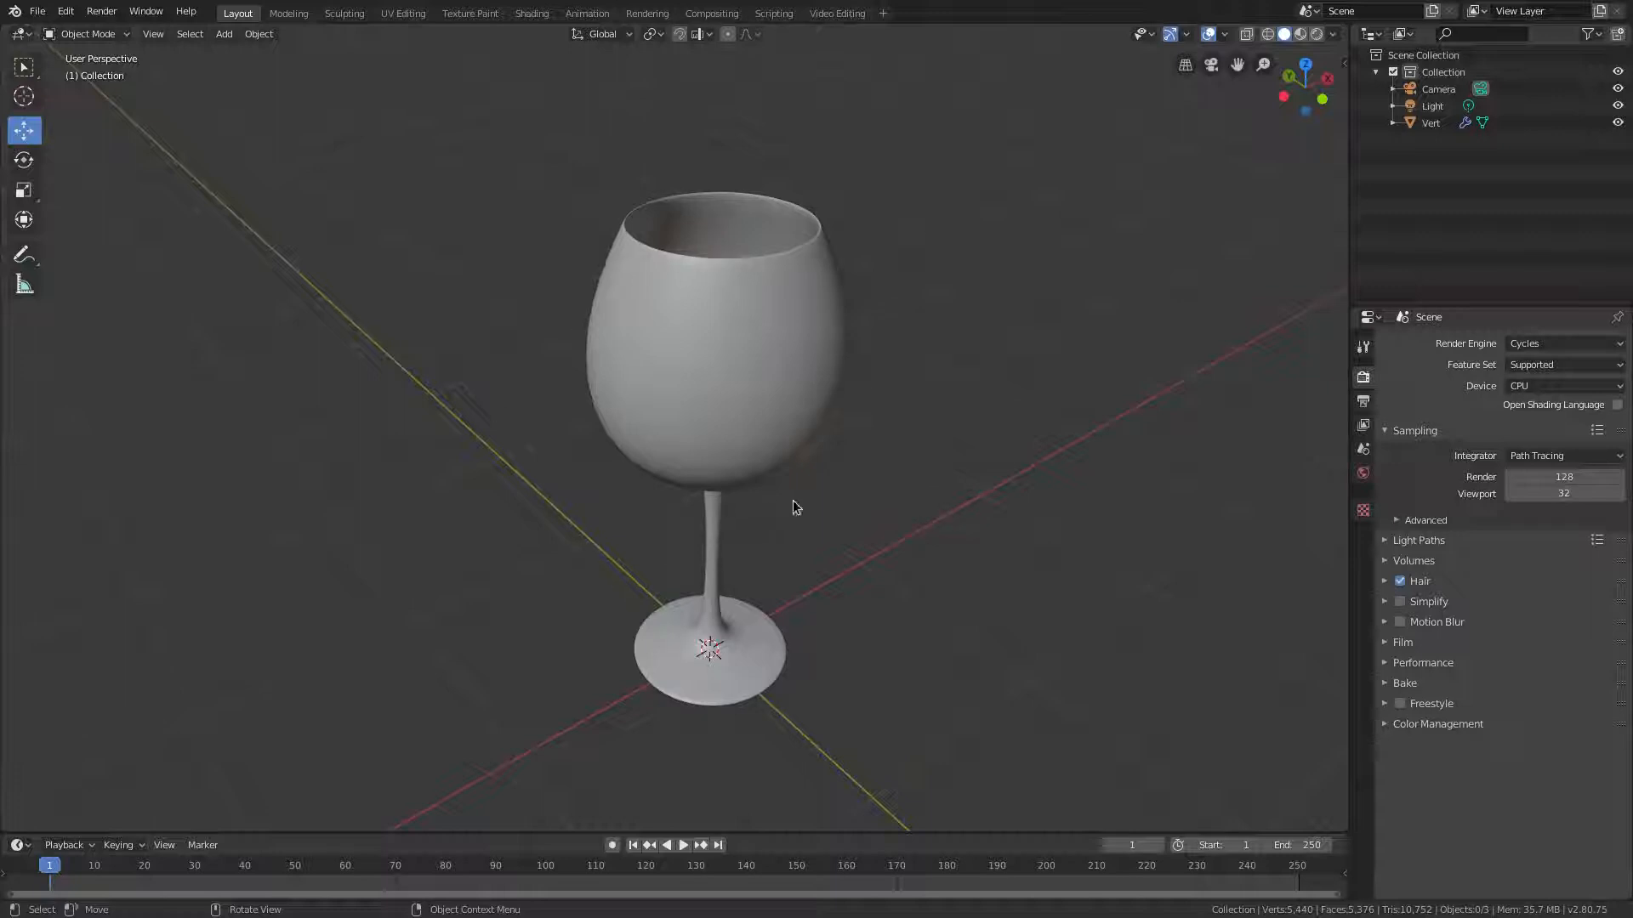
Step: Create a new material for the wine glass and set its surface shader to Glass BSDF
left_click(723, 391)
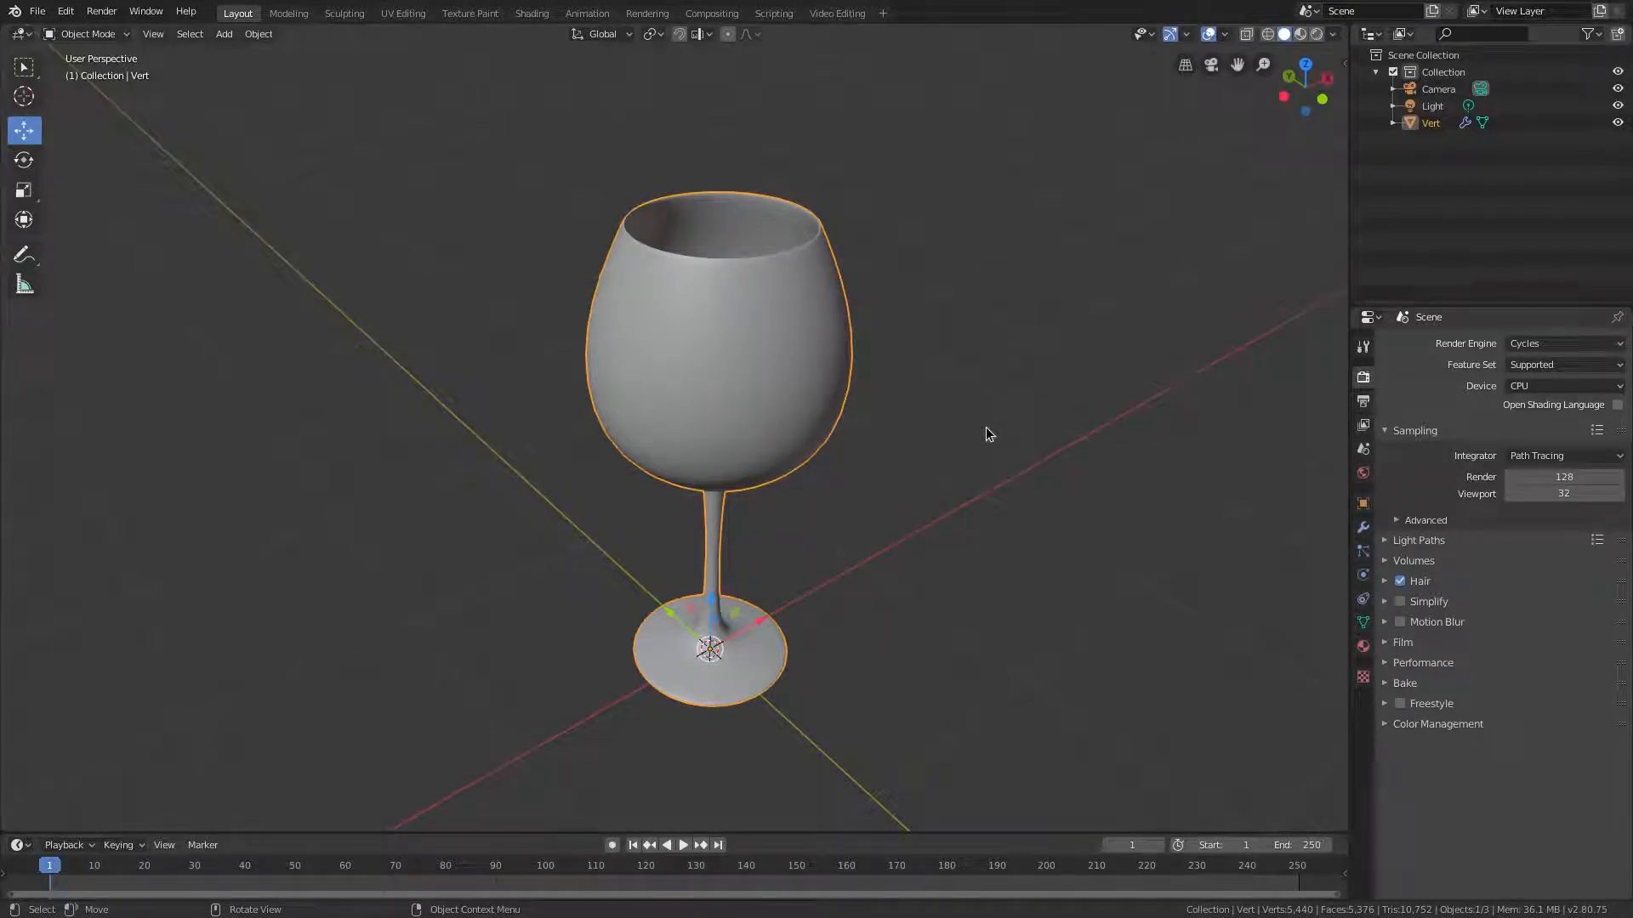
left_click(1363, 648)
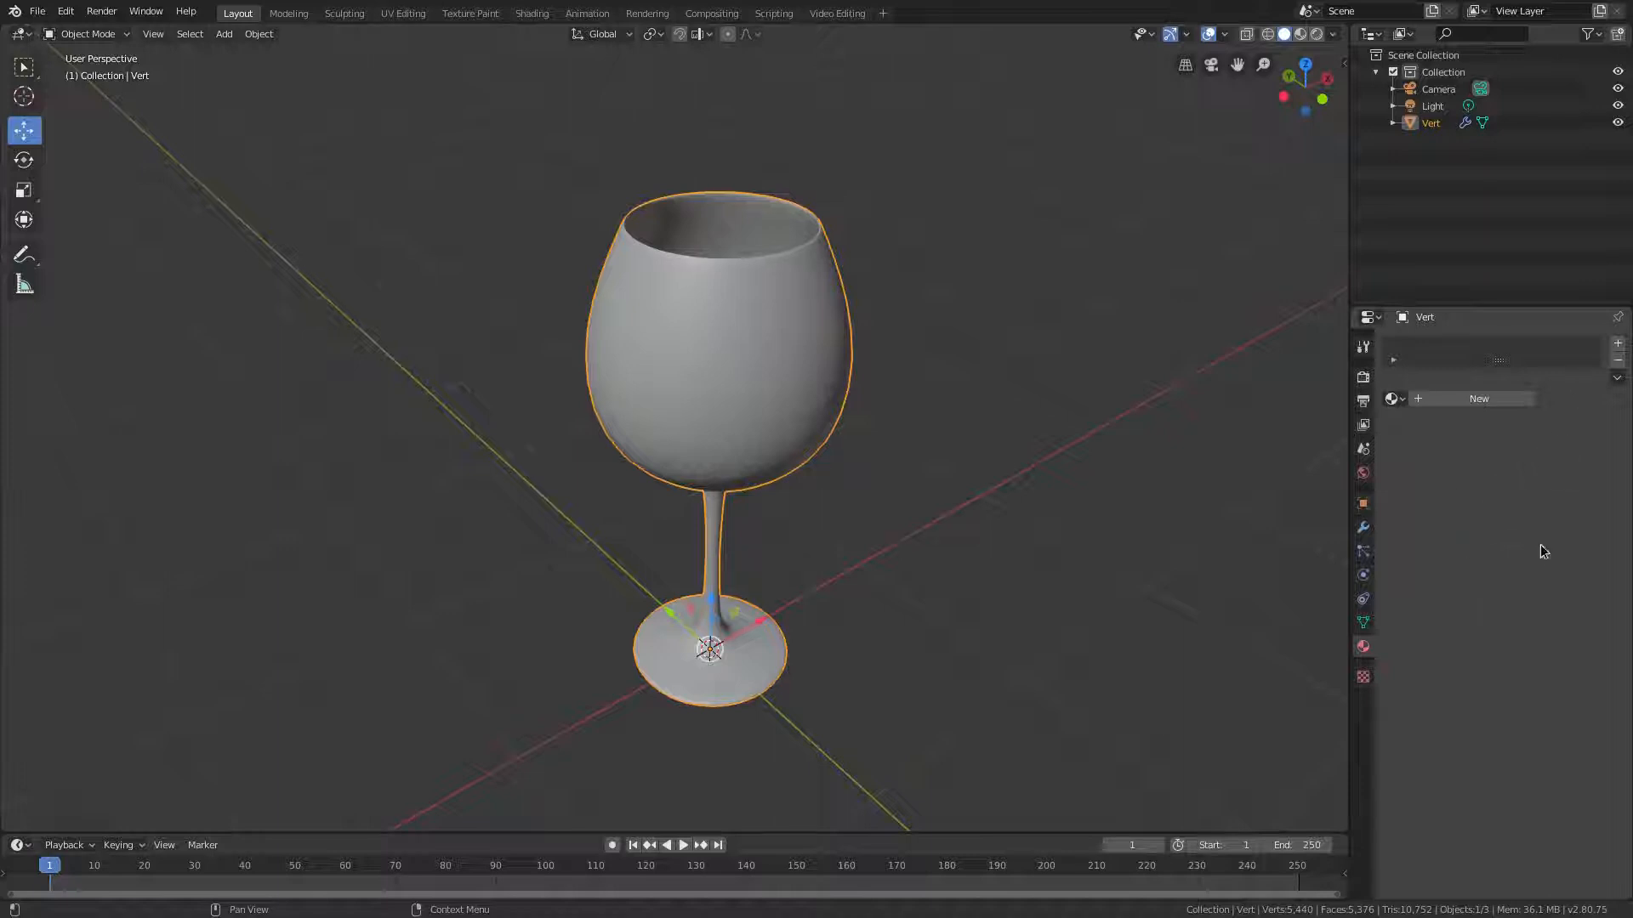
left_click(1463, 401)
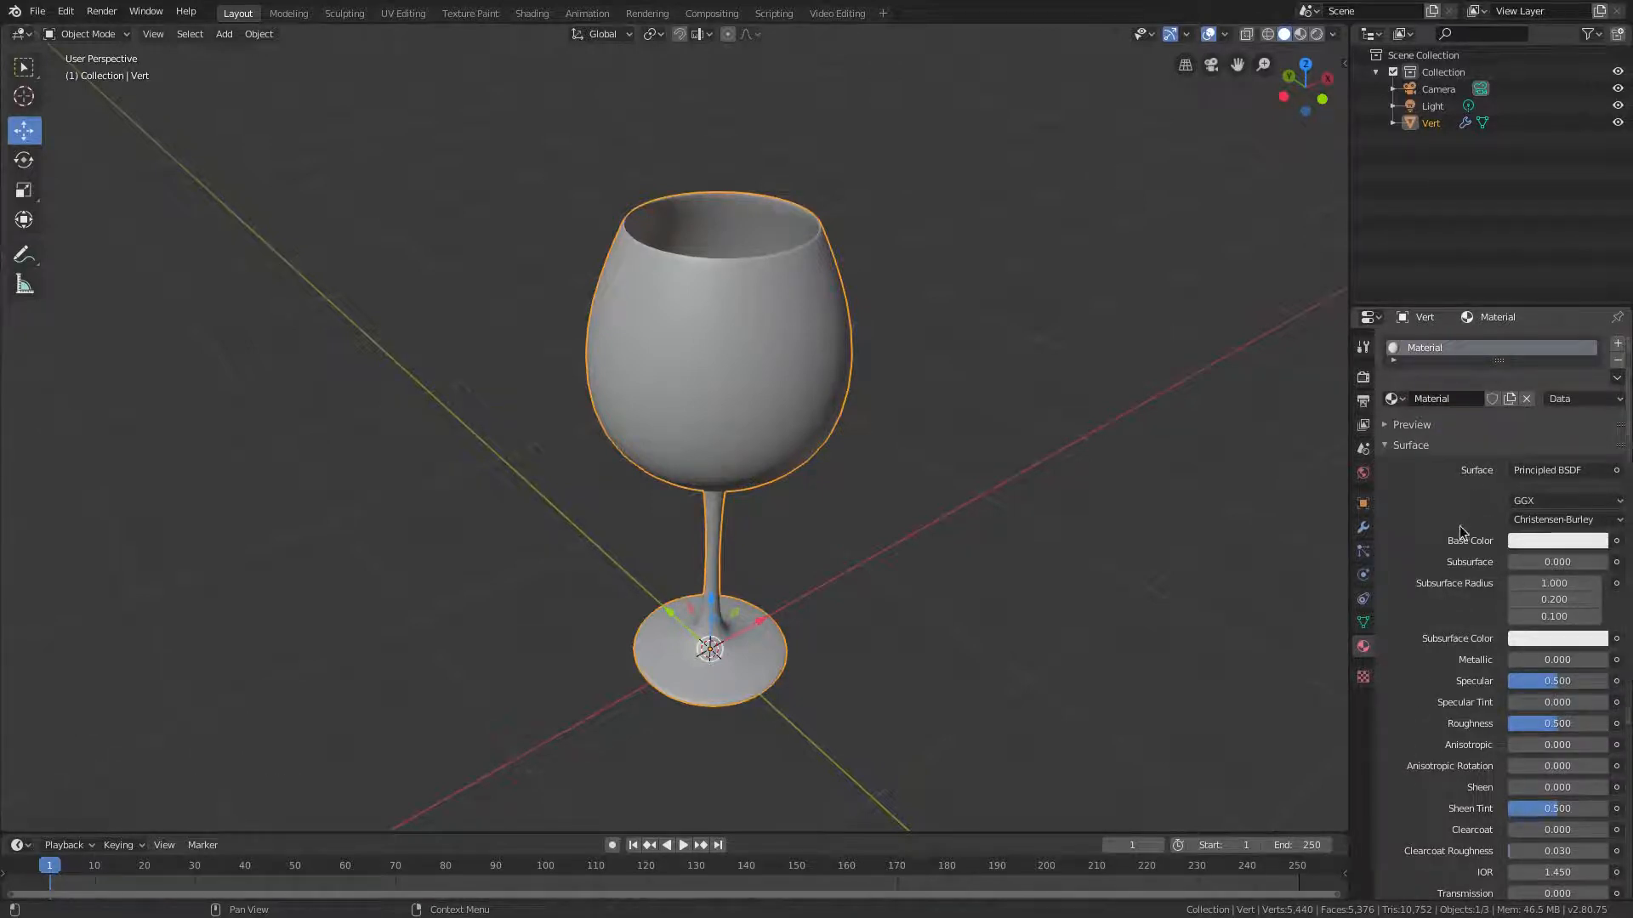
left_click(1567, 473)
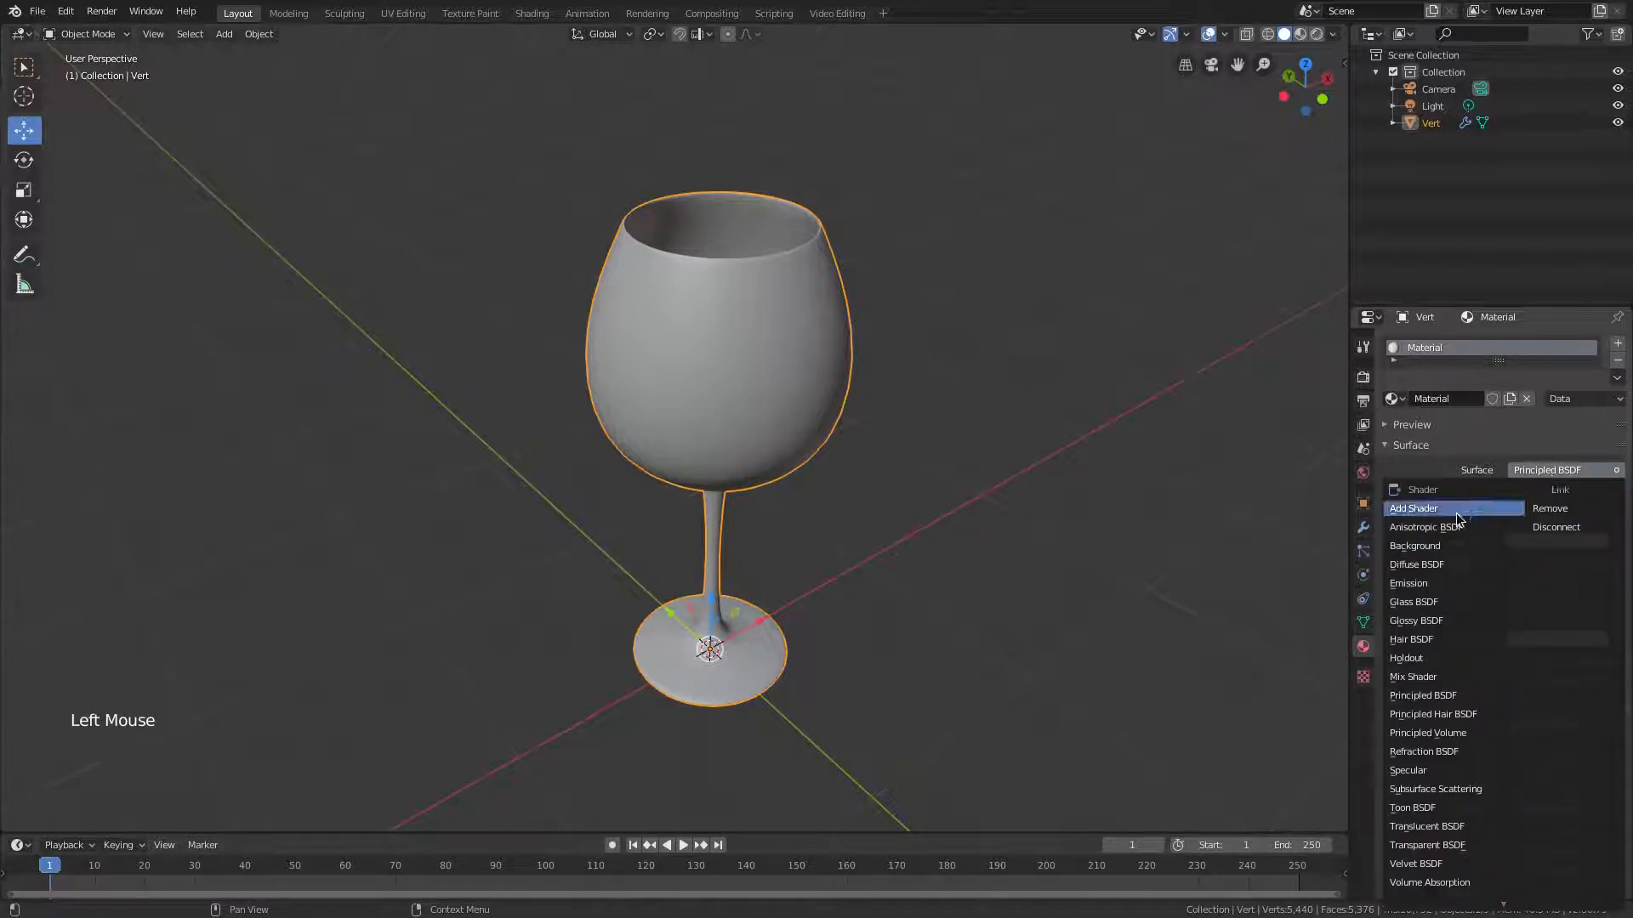
left_click(1407, 606)
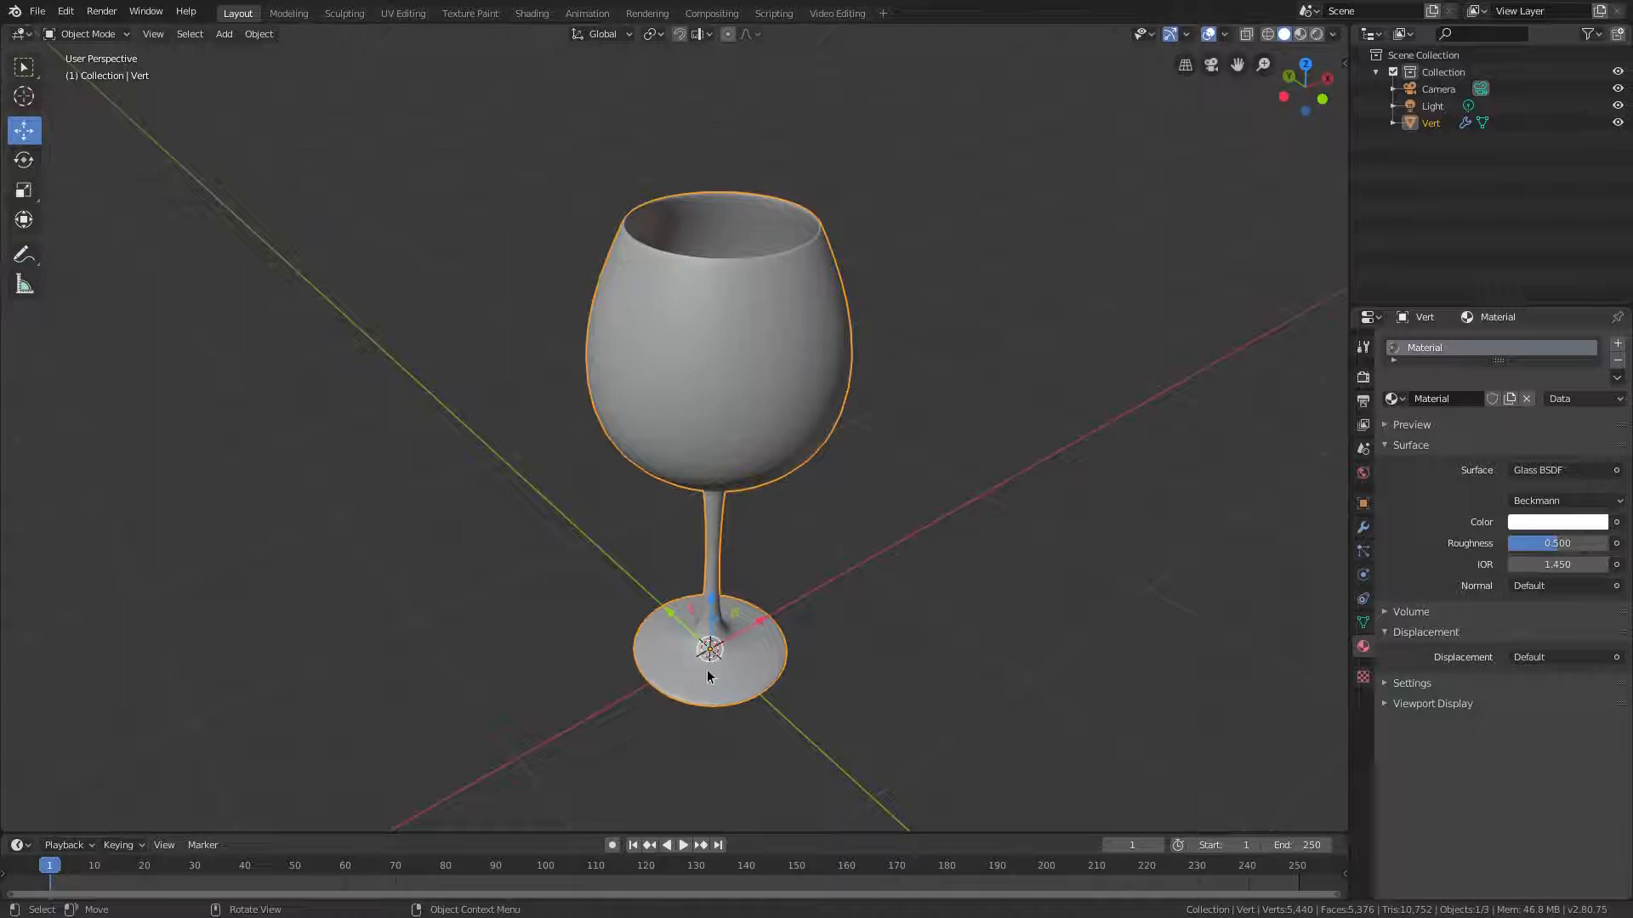
left_click(894, 478)
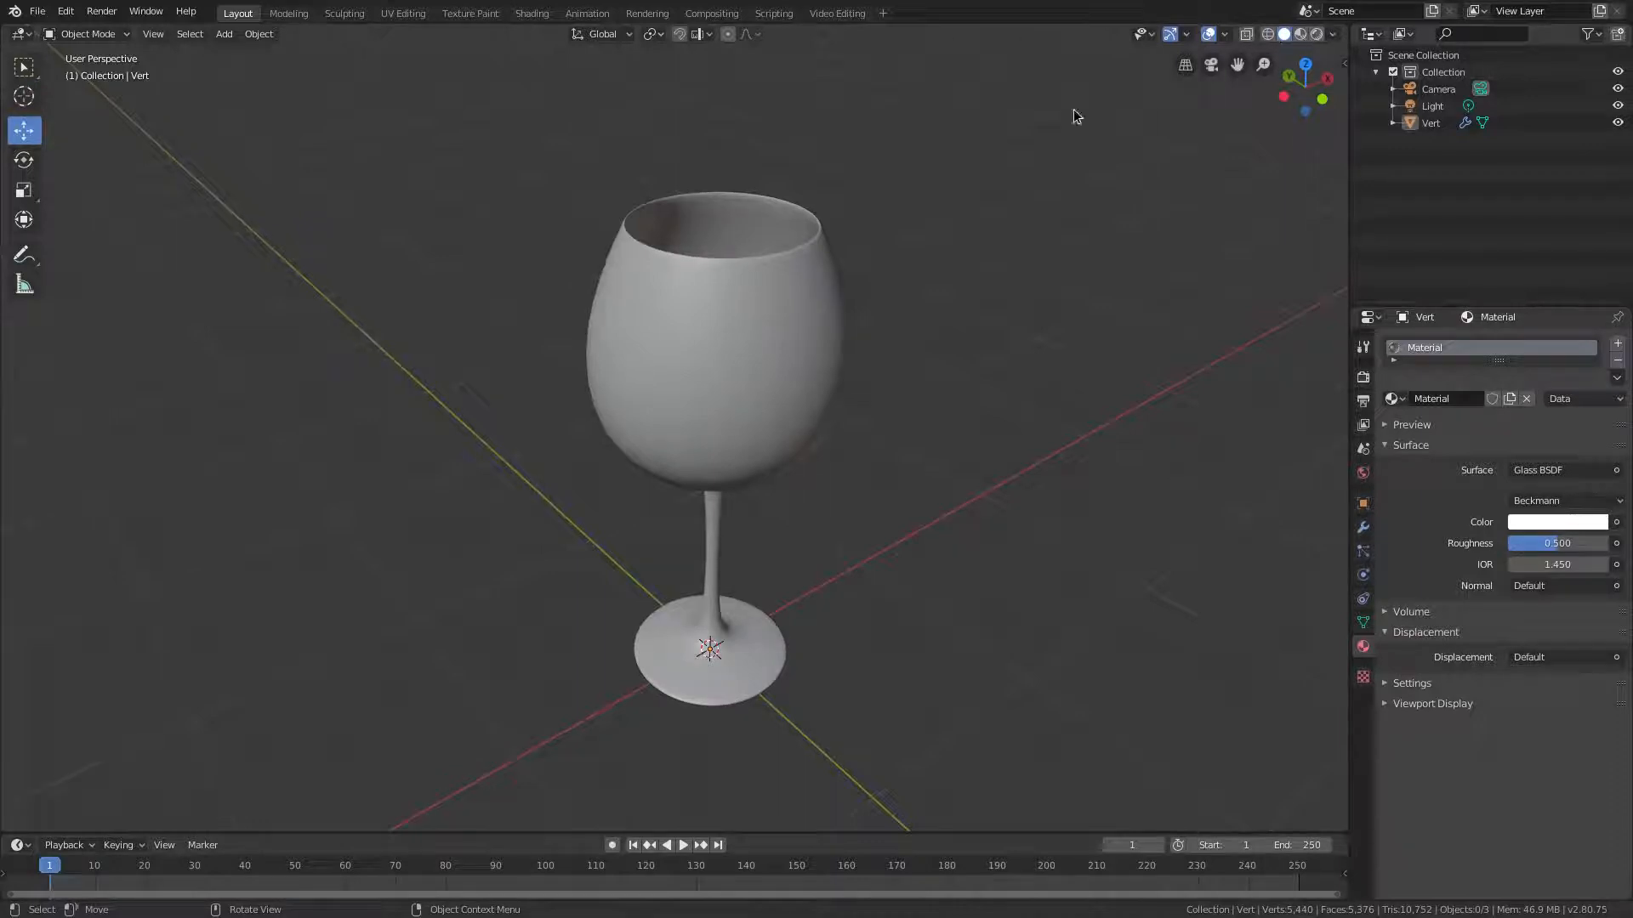
Step: Preview the wine glass in wireframe, solid and material preview shading, and set the viewport to rendered shading
left_click(1268, 34)
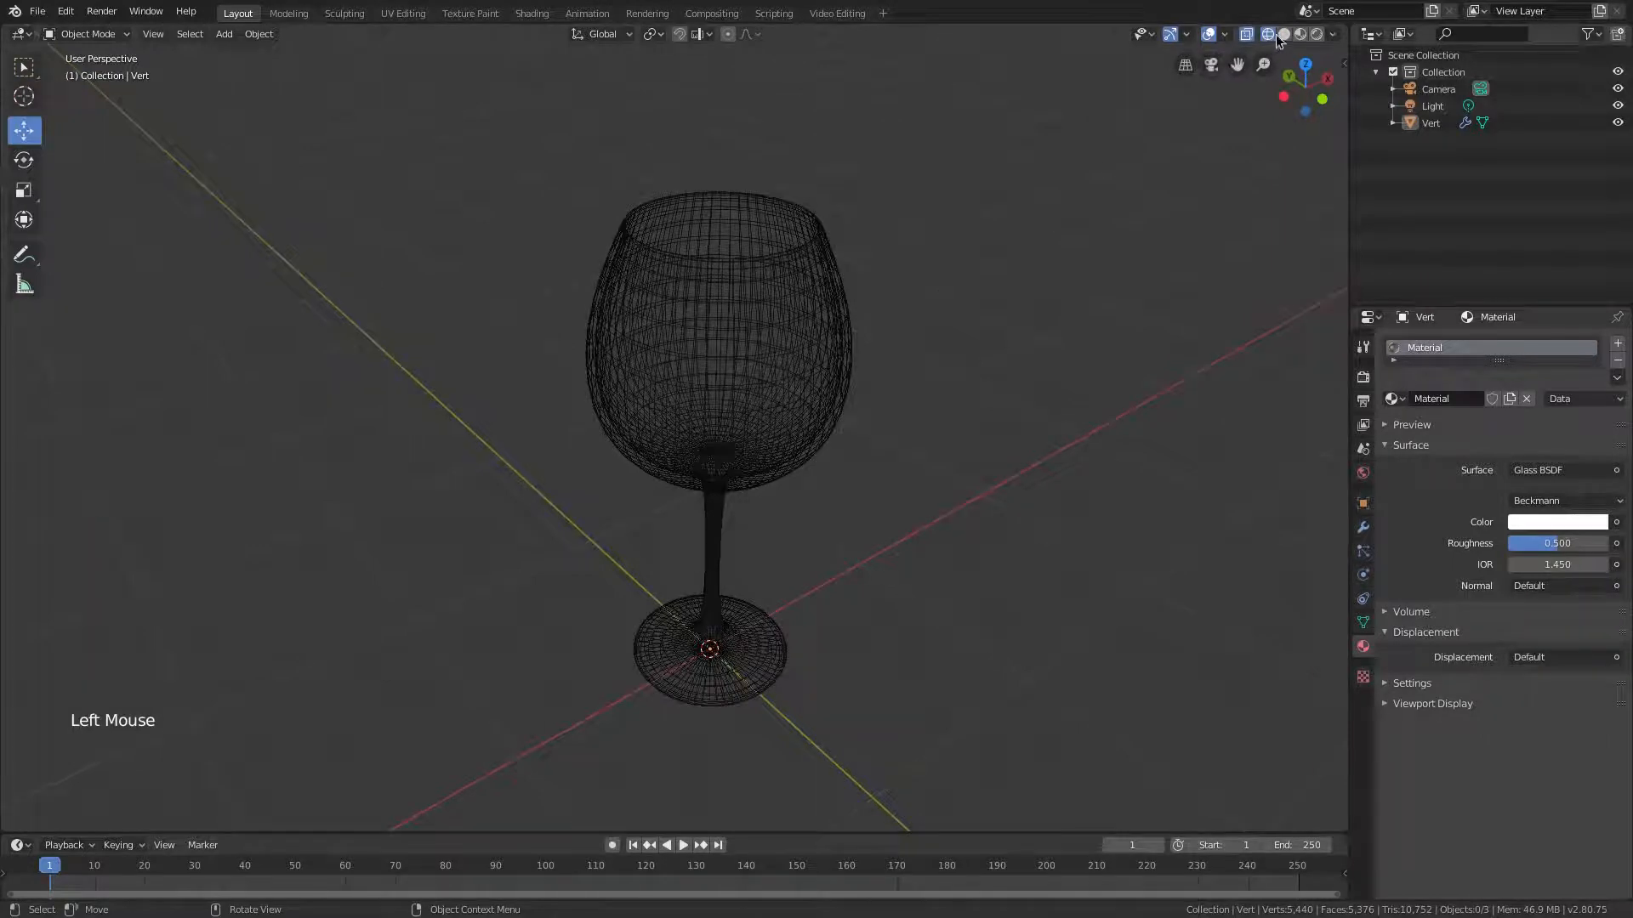
left_click(1283, 34)
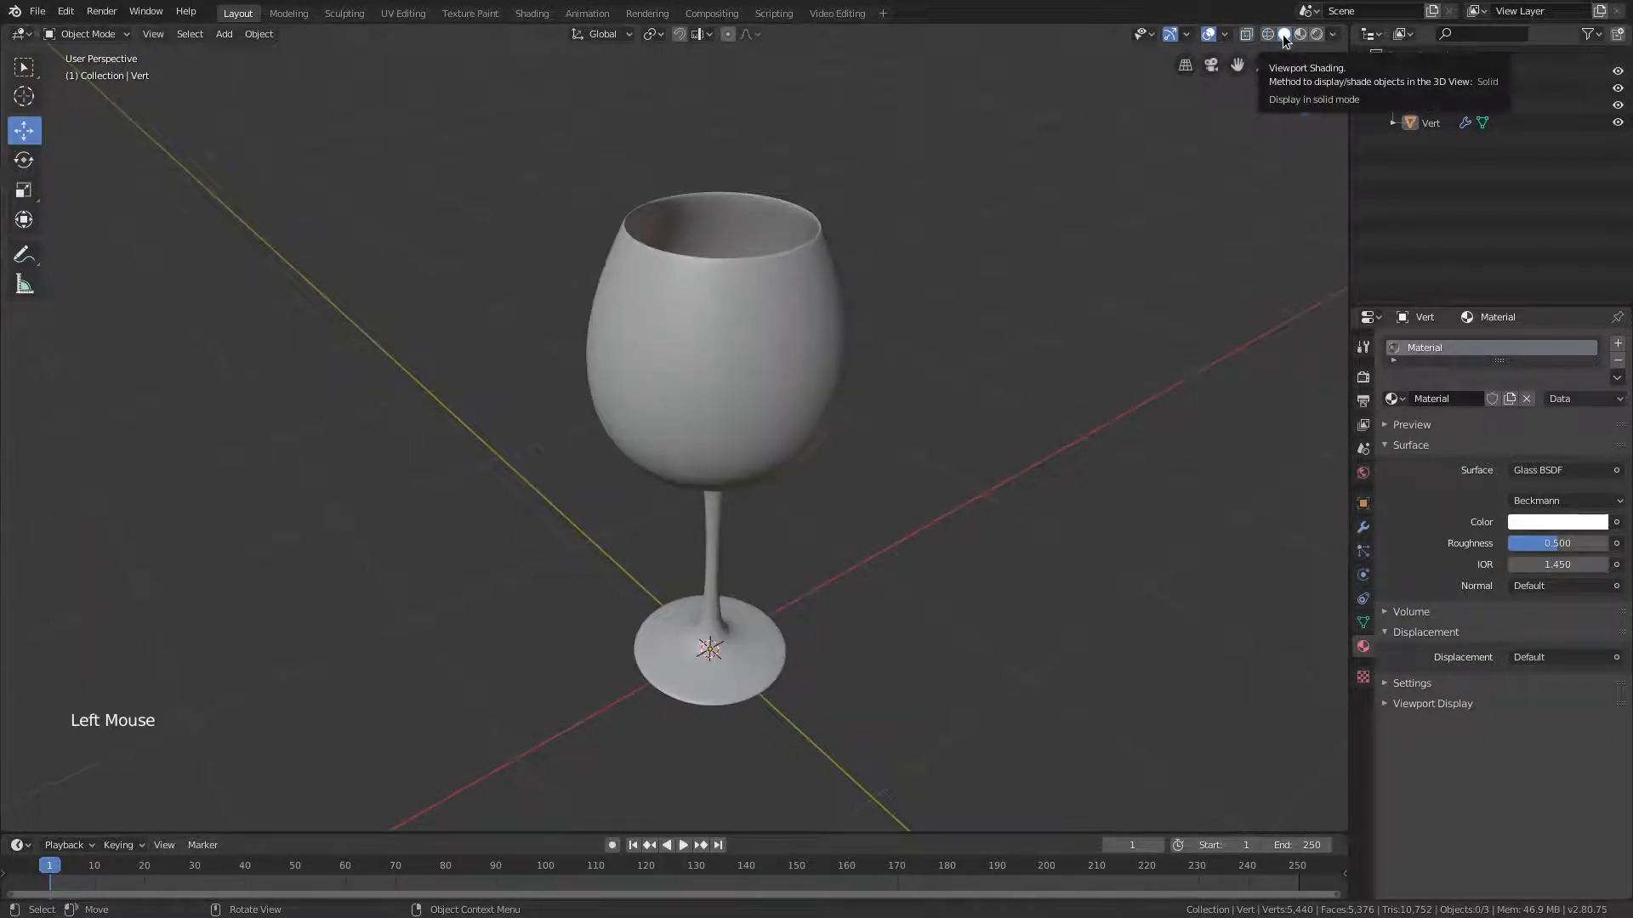
left_click(1301, 34)
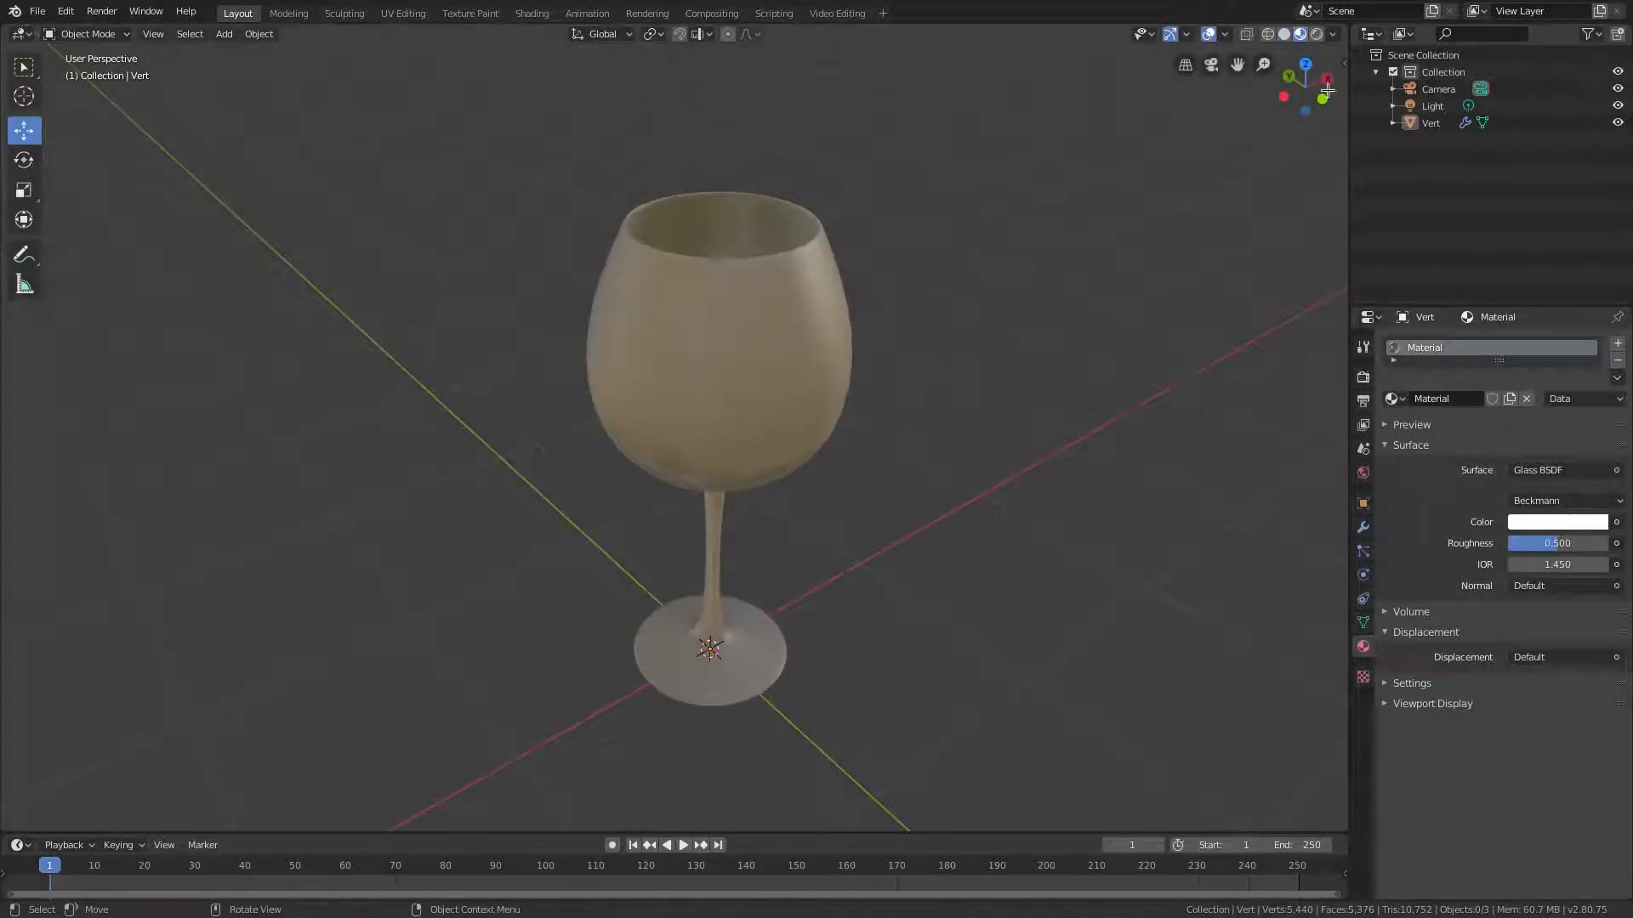
left_click(1317, 36)
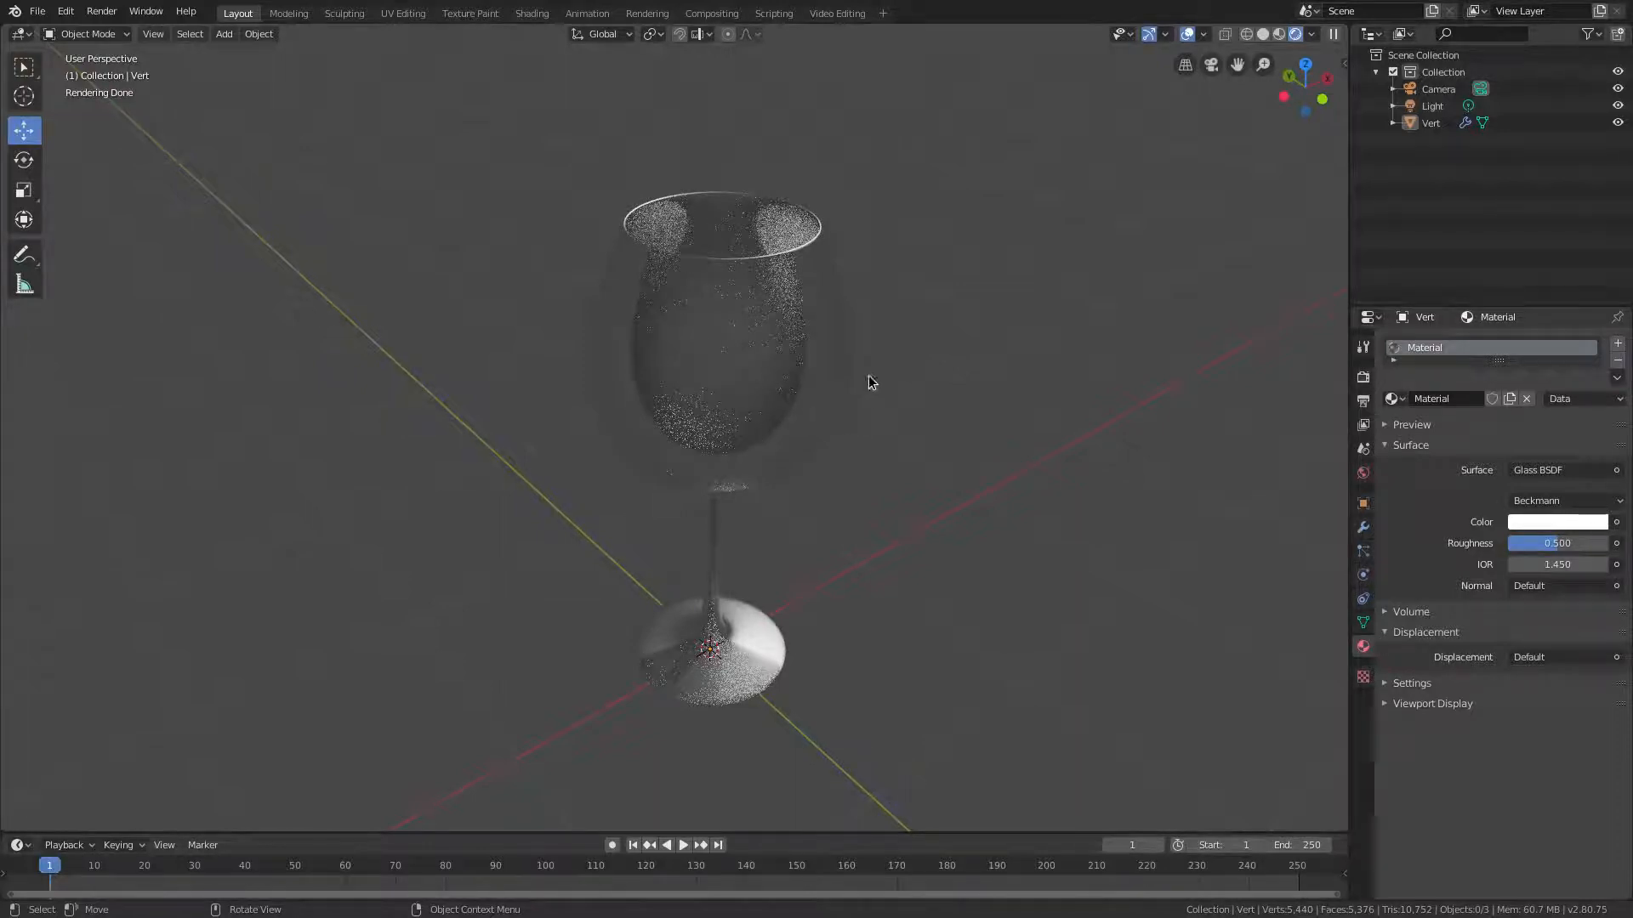
Step: Examine the rendered glass material from different angles, through the camera, and in relation to the scene's light
mouse_move(905, 362)
middle_mouse_down()
mouse_move(921, 297)
mouse_move(855, 268)
mouse_move(751, 278)
mouse_move(699, 457)
mouse_move(741, 319)
mouse_move(696, 334)
middle_mouse_up()
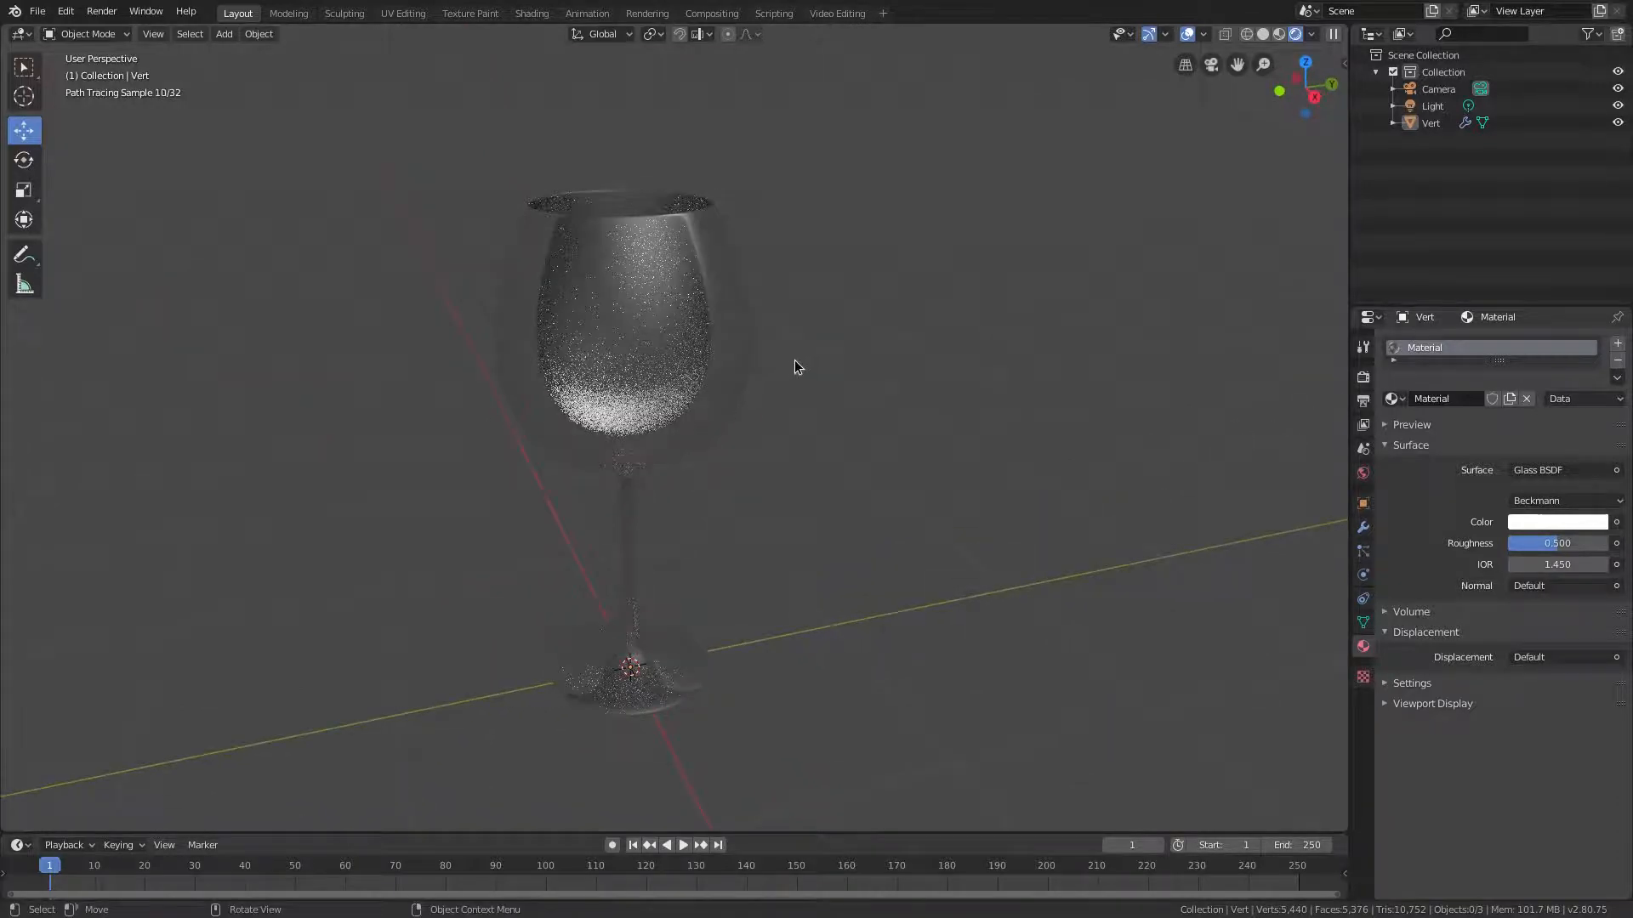
key("KP_0")
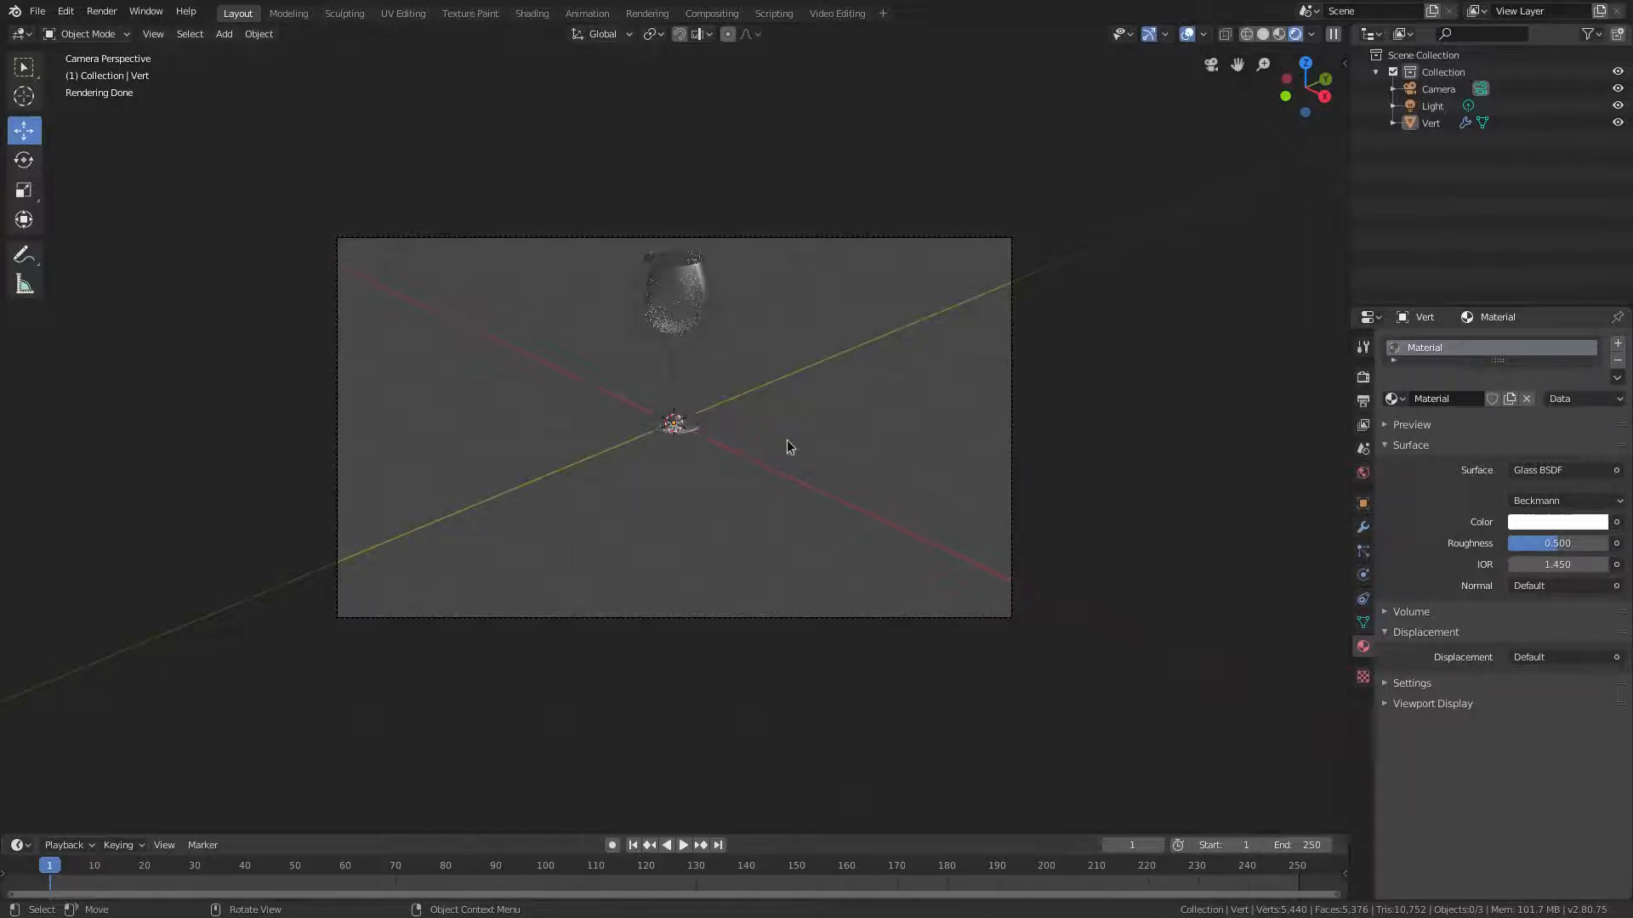
middle_click_drag(823, 467, 829, 415)
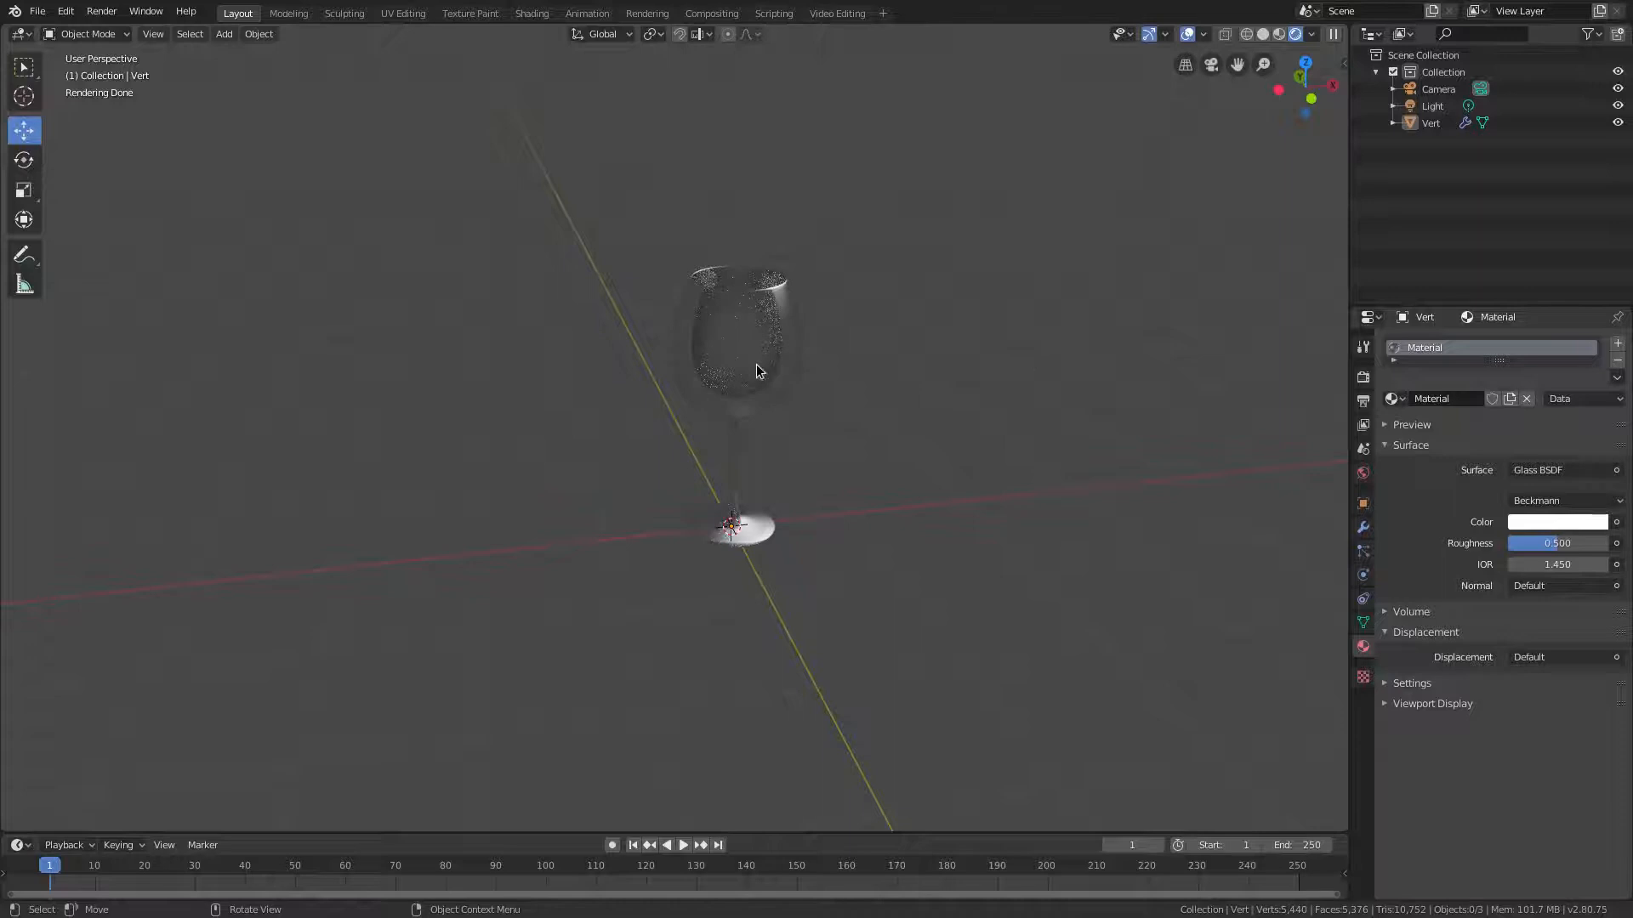
scroll(758, 370, "up", 2)
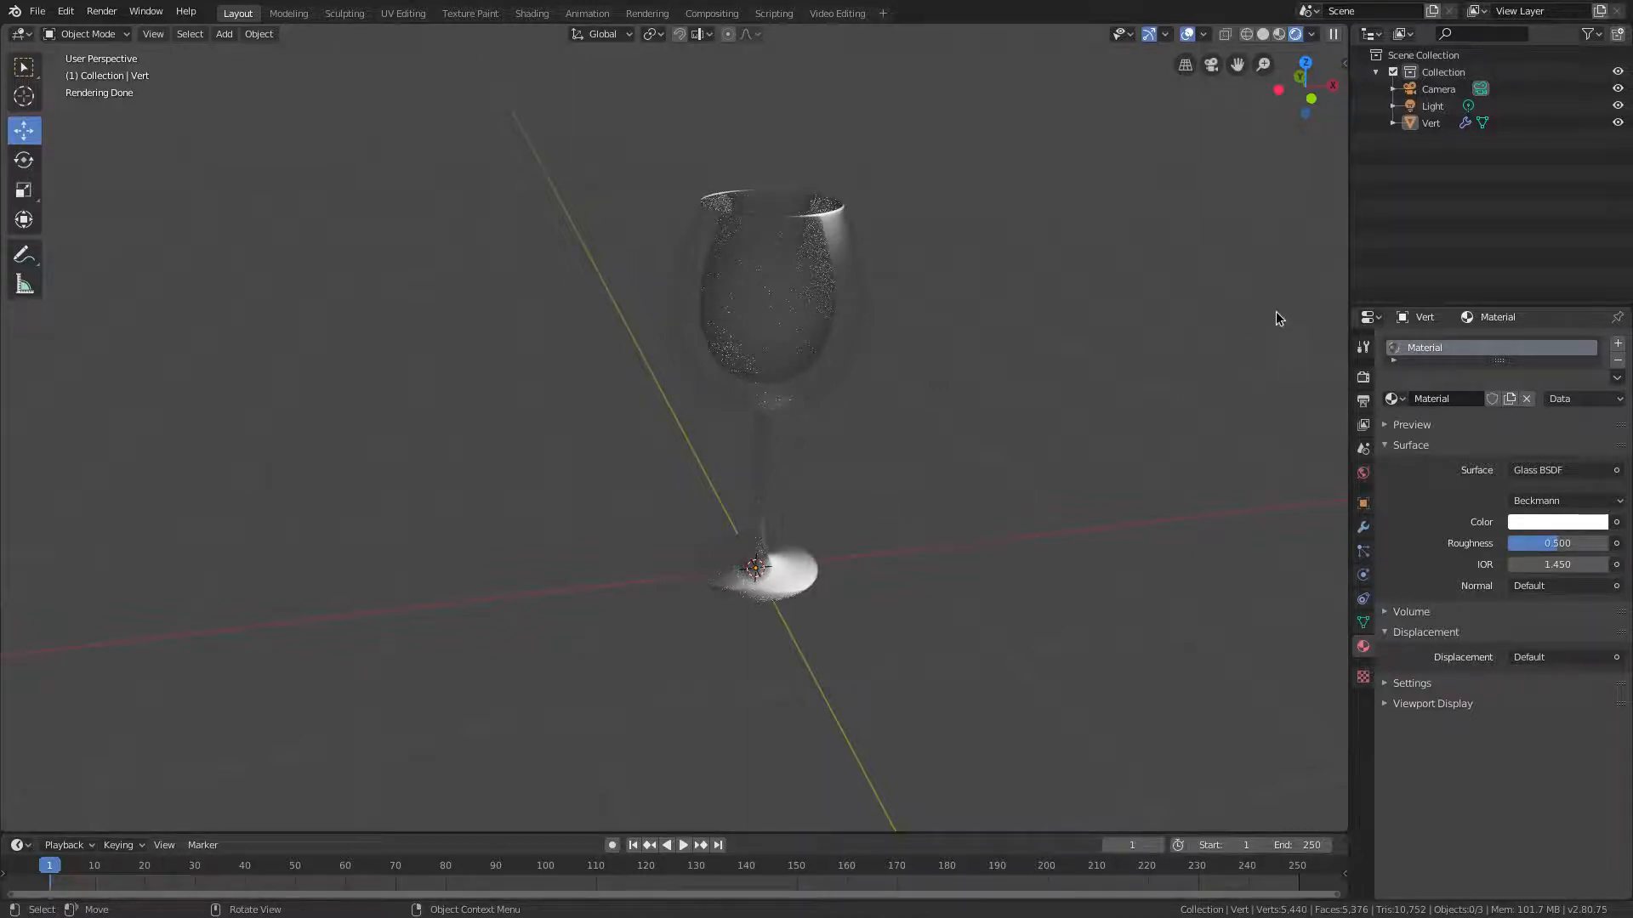
scroll(1271, 227, "up", 3)
scroll(1267, 228, "down", 6)
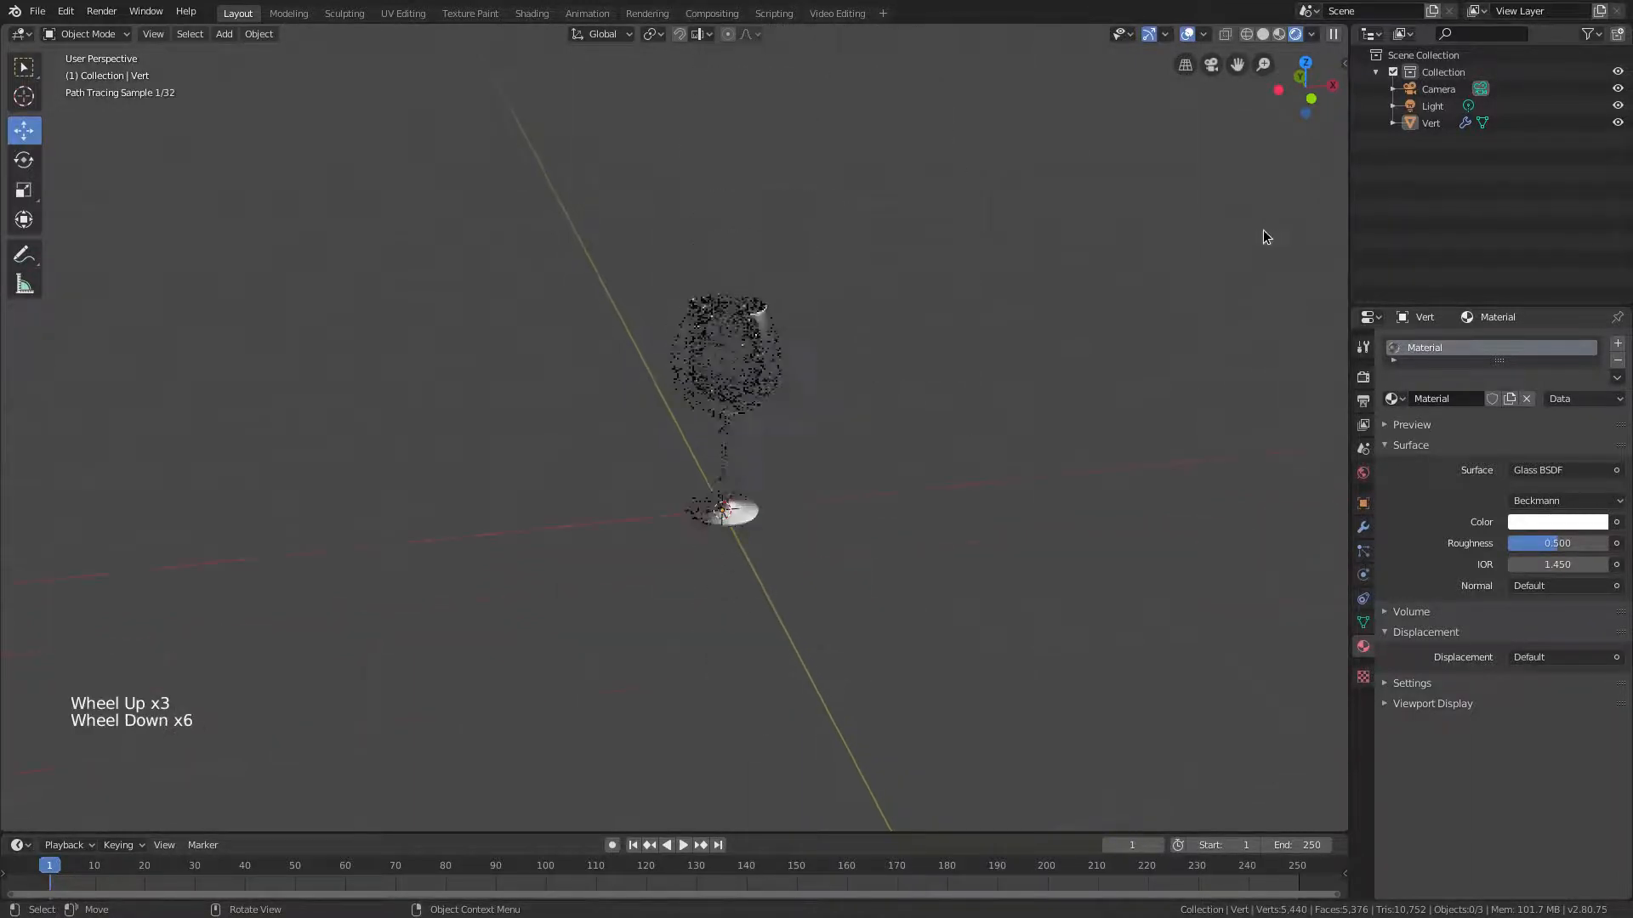
scroll(1131, 140, "down", 2)
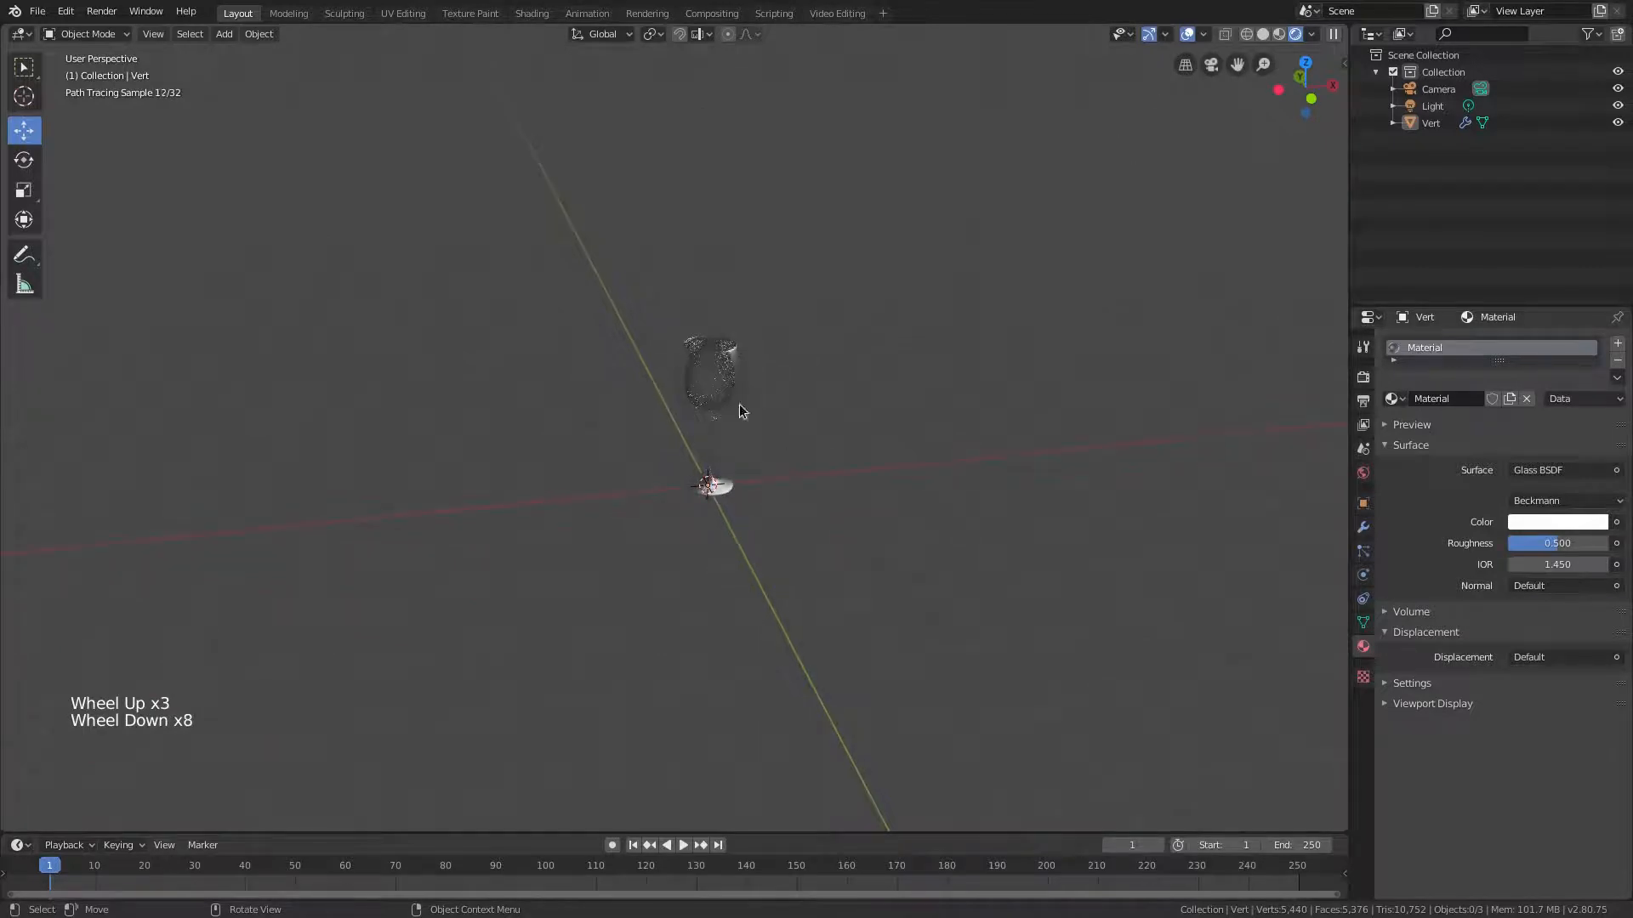
middle_click_drag(878, 364, 883, 466, "shift")
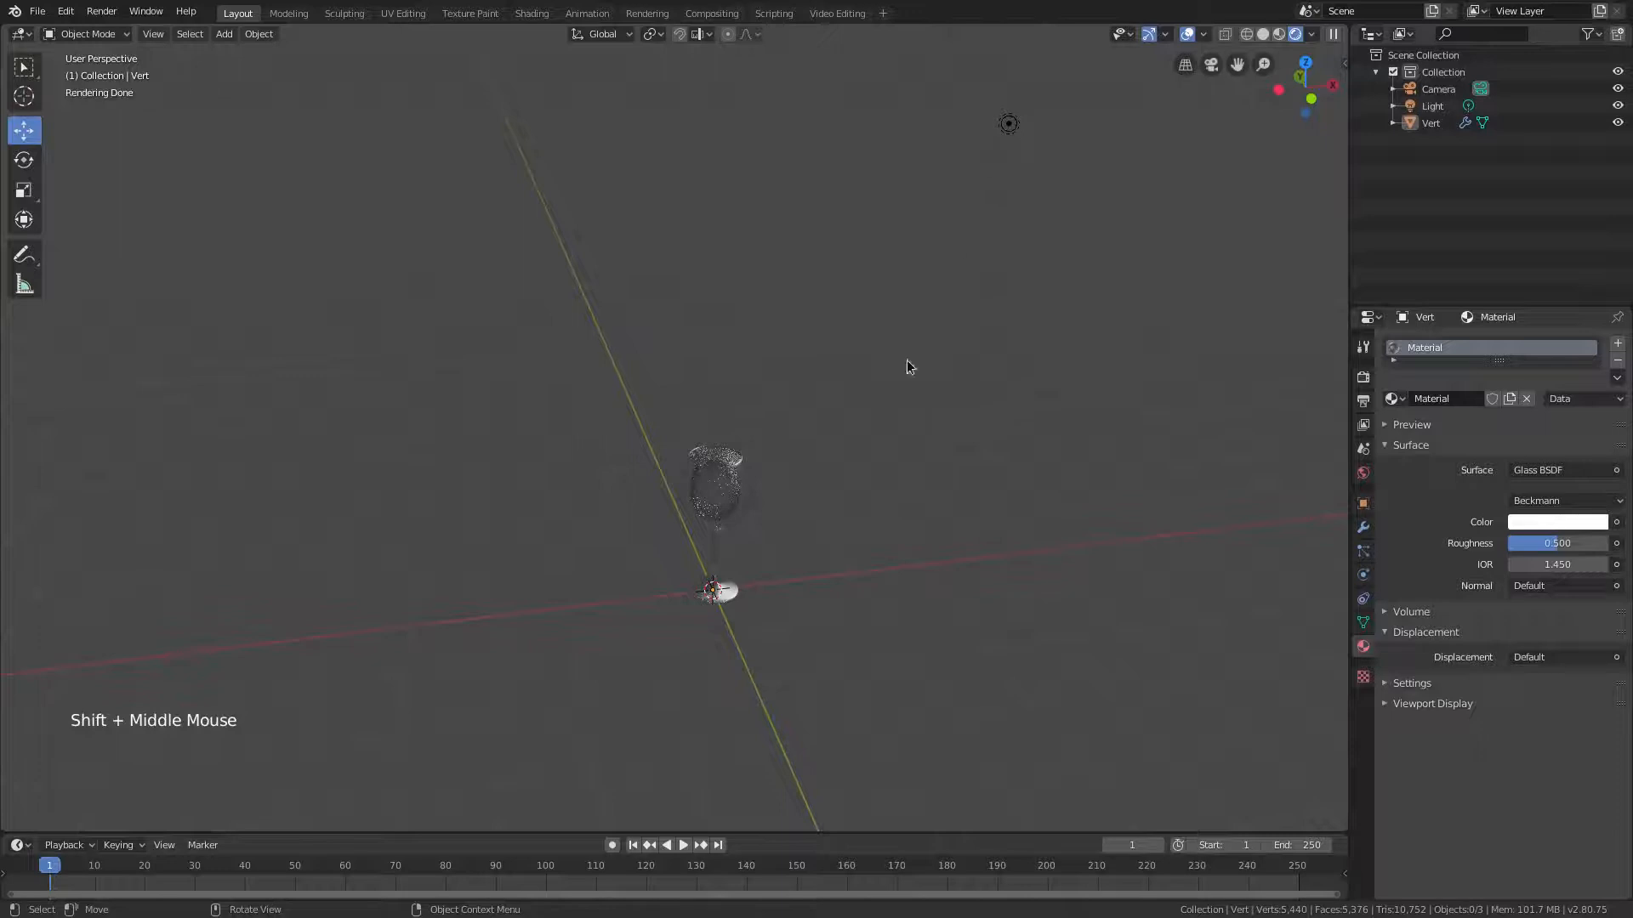
scroll(725, 527, "up", 4, "ctrl")
scroll(727, 526, "up", 4)
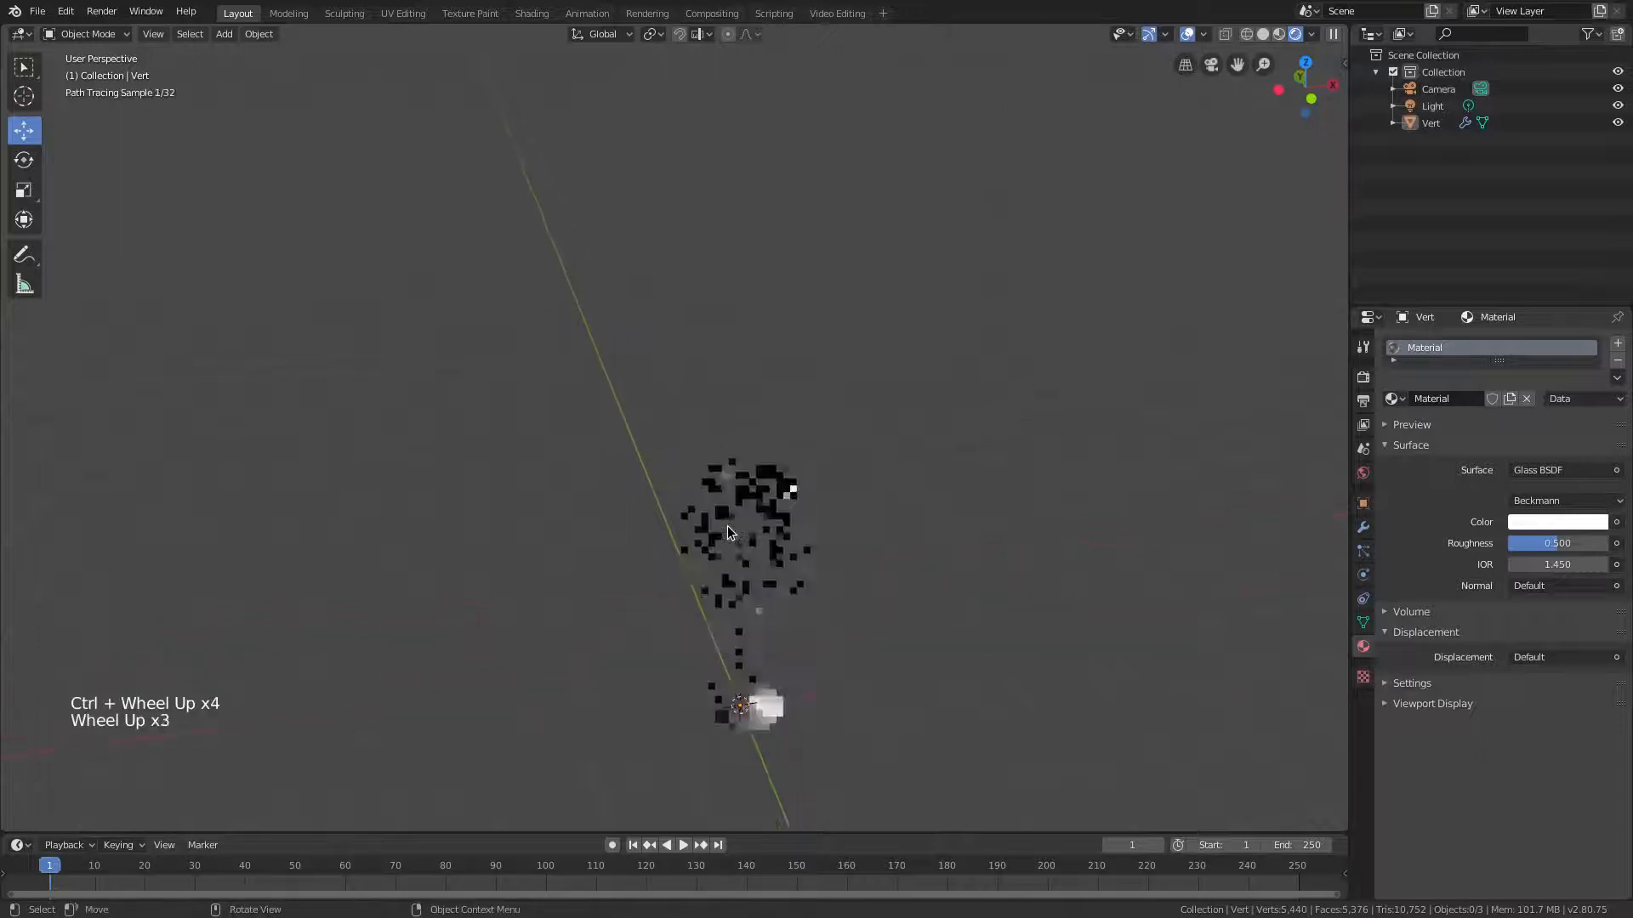
middle_click_drag(767, 534, 766, 322, "shift")
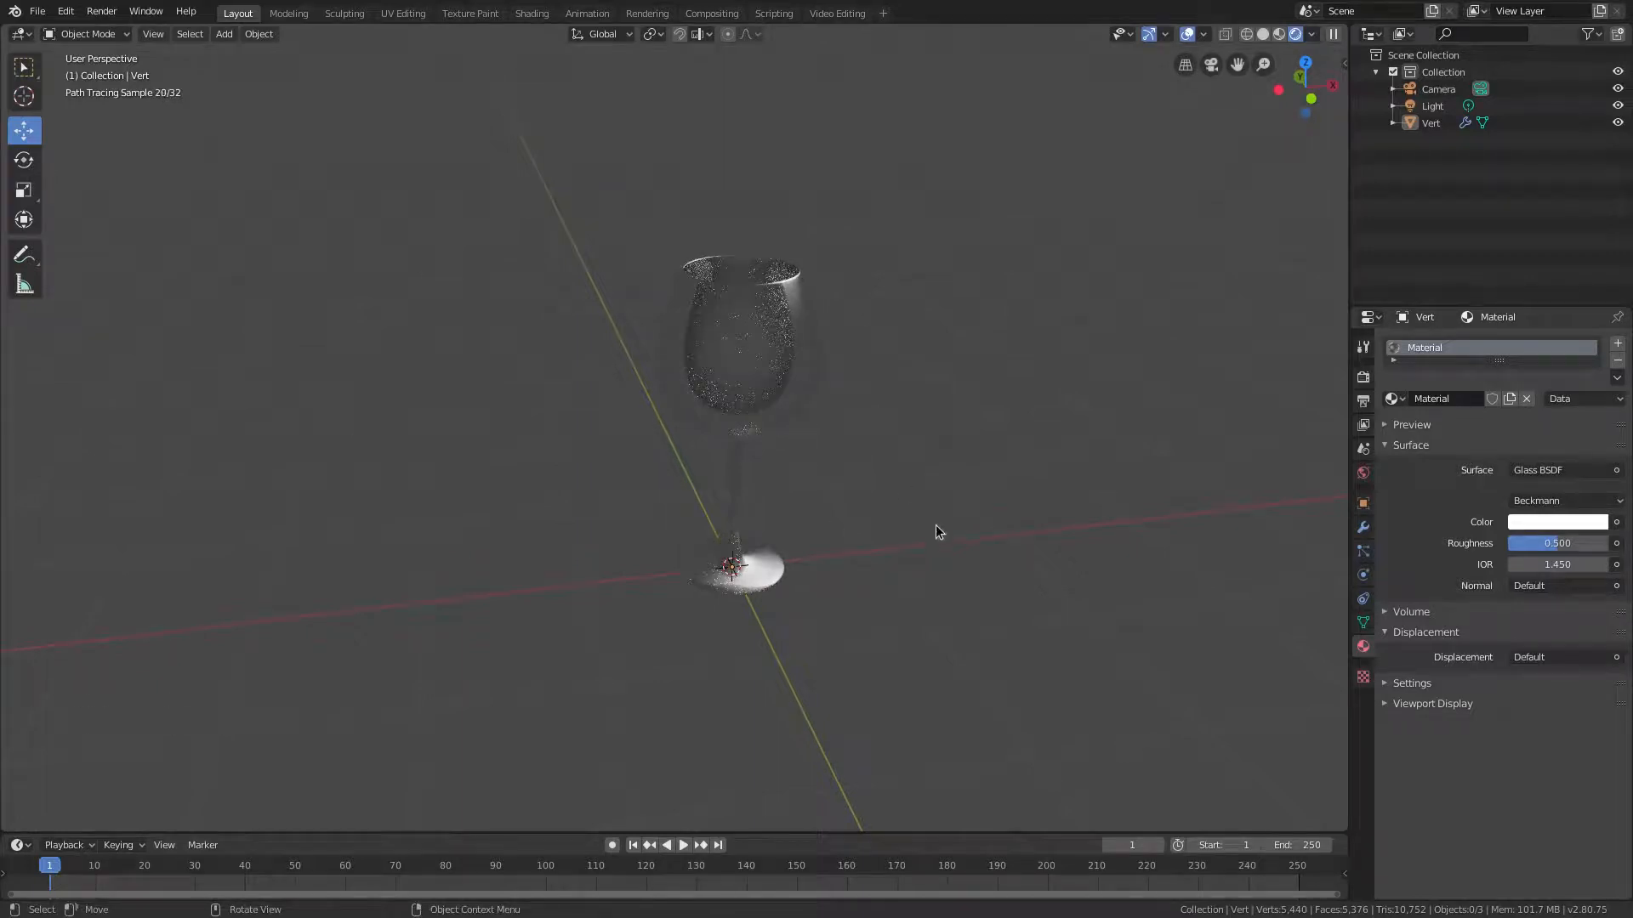
Step: Assign an Environment Texture to the World background color
left_click(1363, 474)
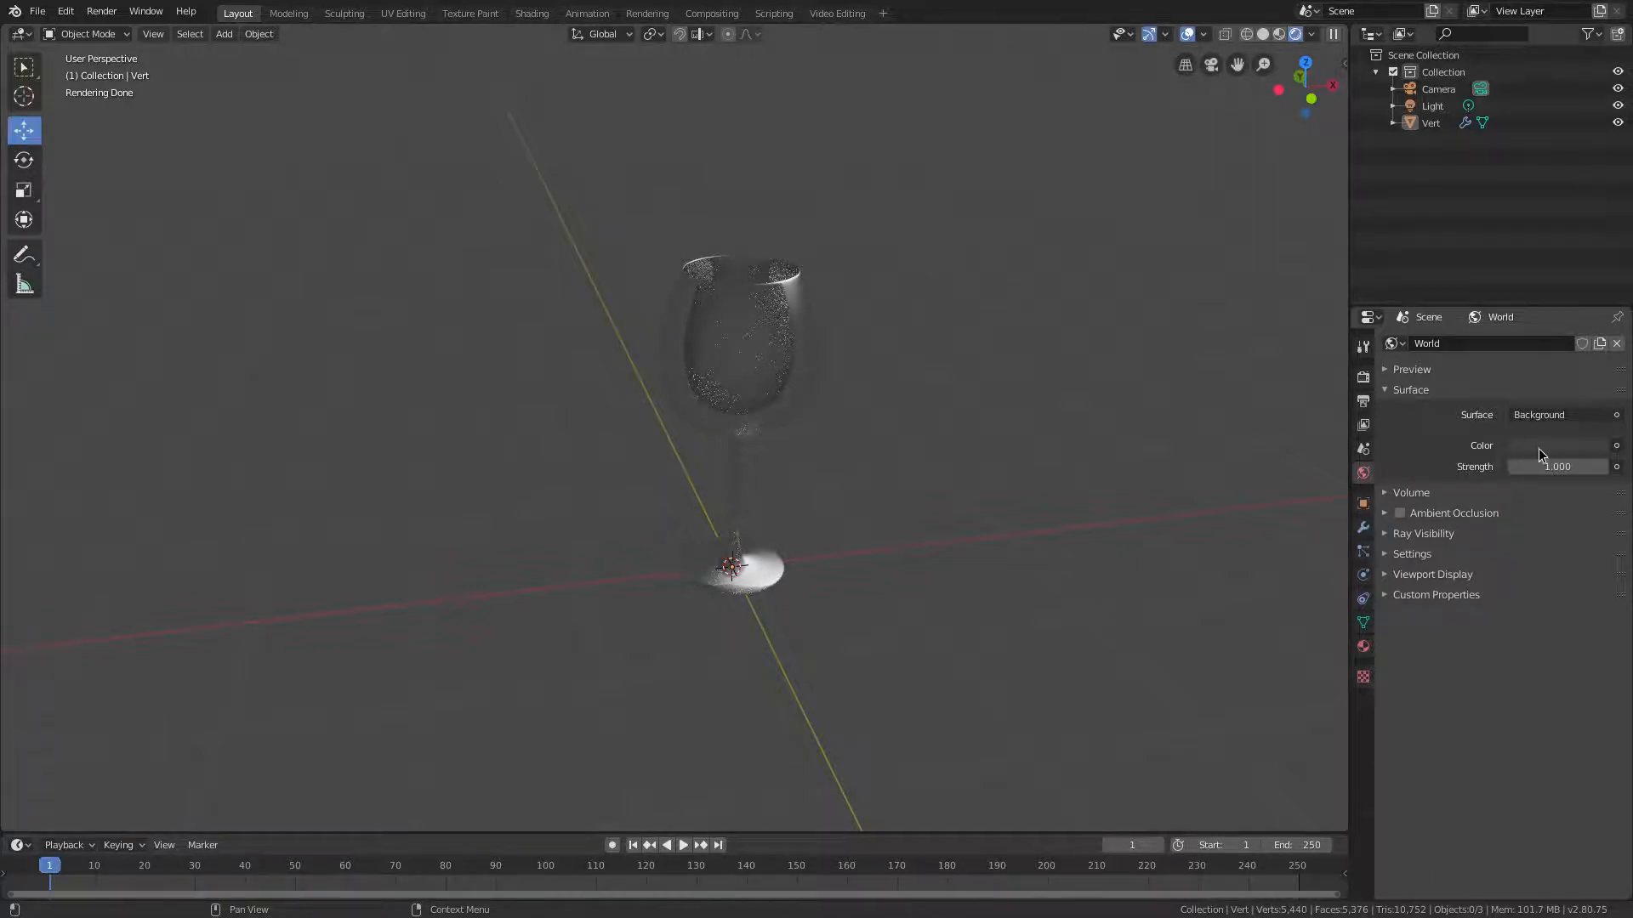
left_click(1618, 446)
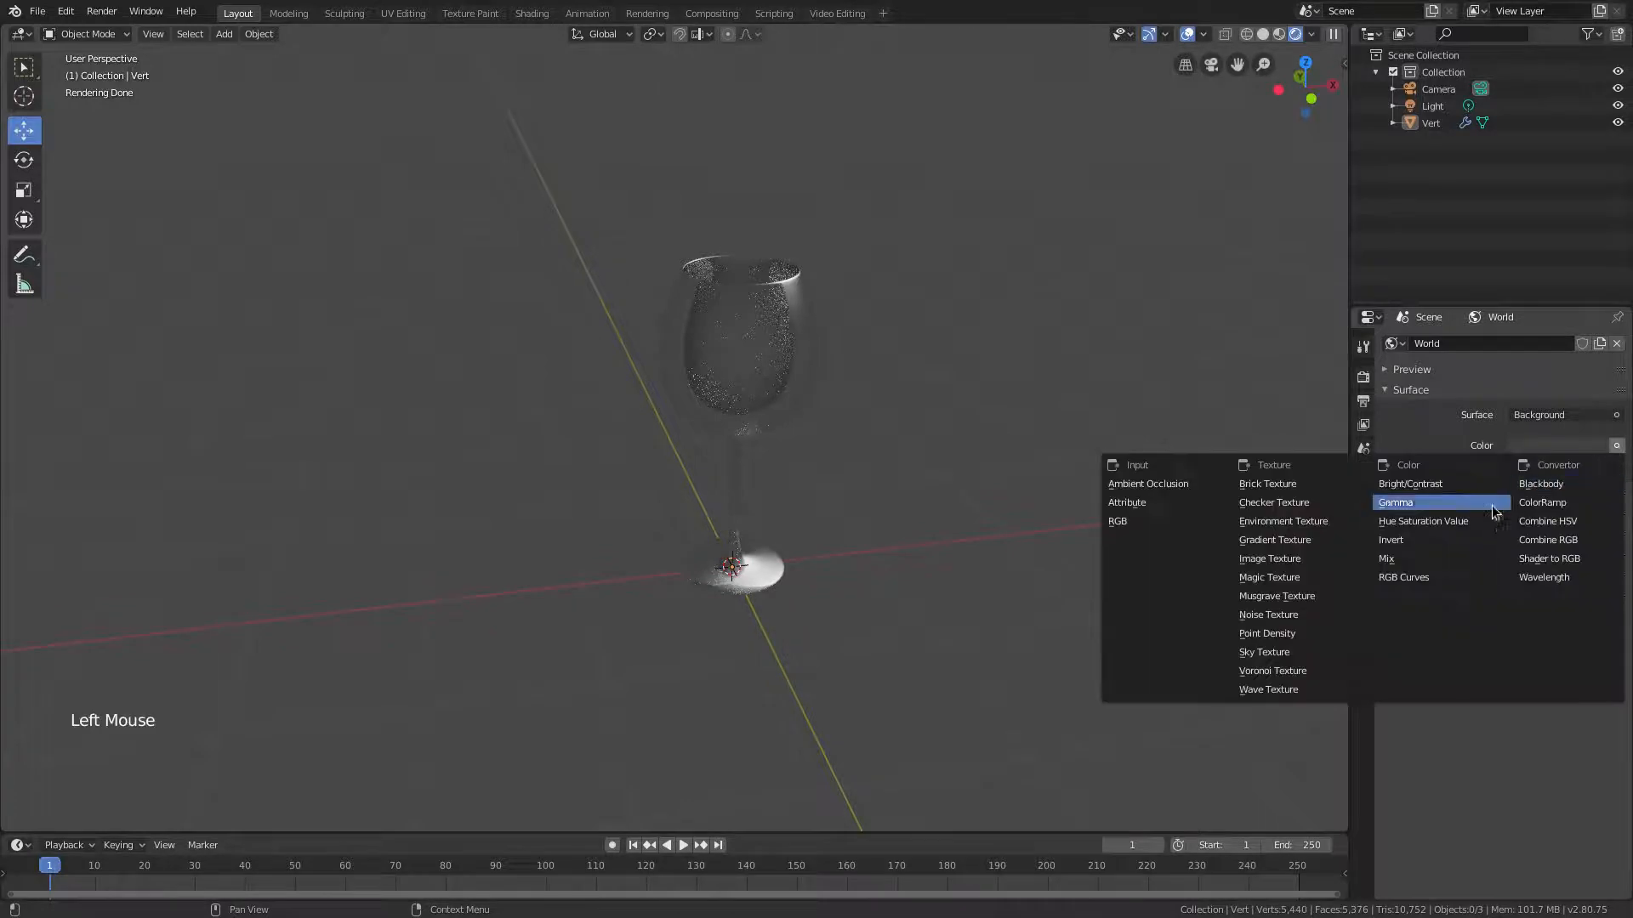
left_click(1294, 524)
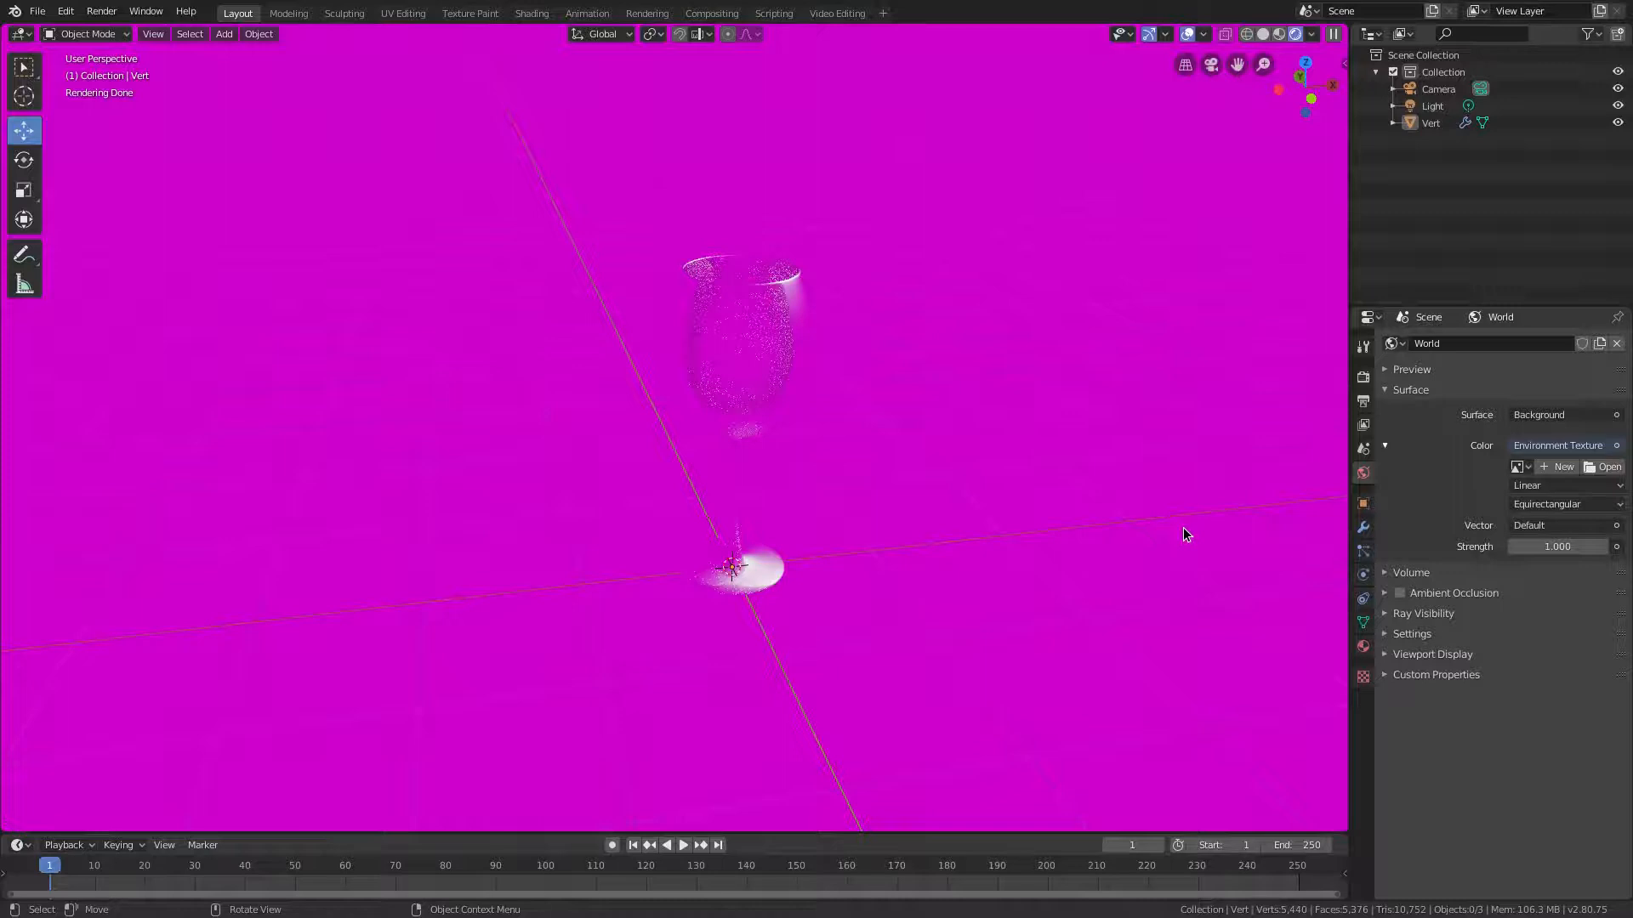
Step: Show the image files as thumbnails and load Gran_resolucio.jpg as the environment texture's image
left_click(1600, 467)
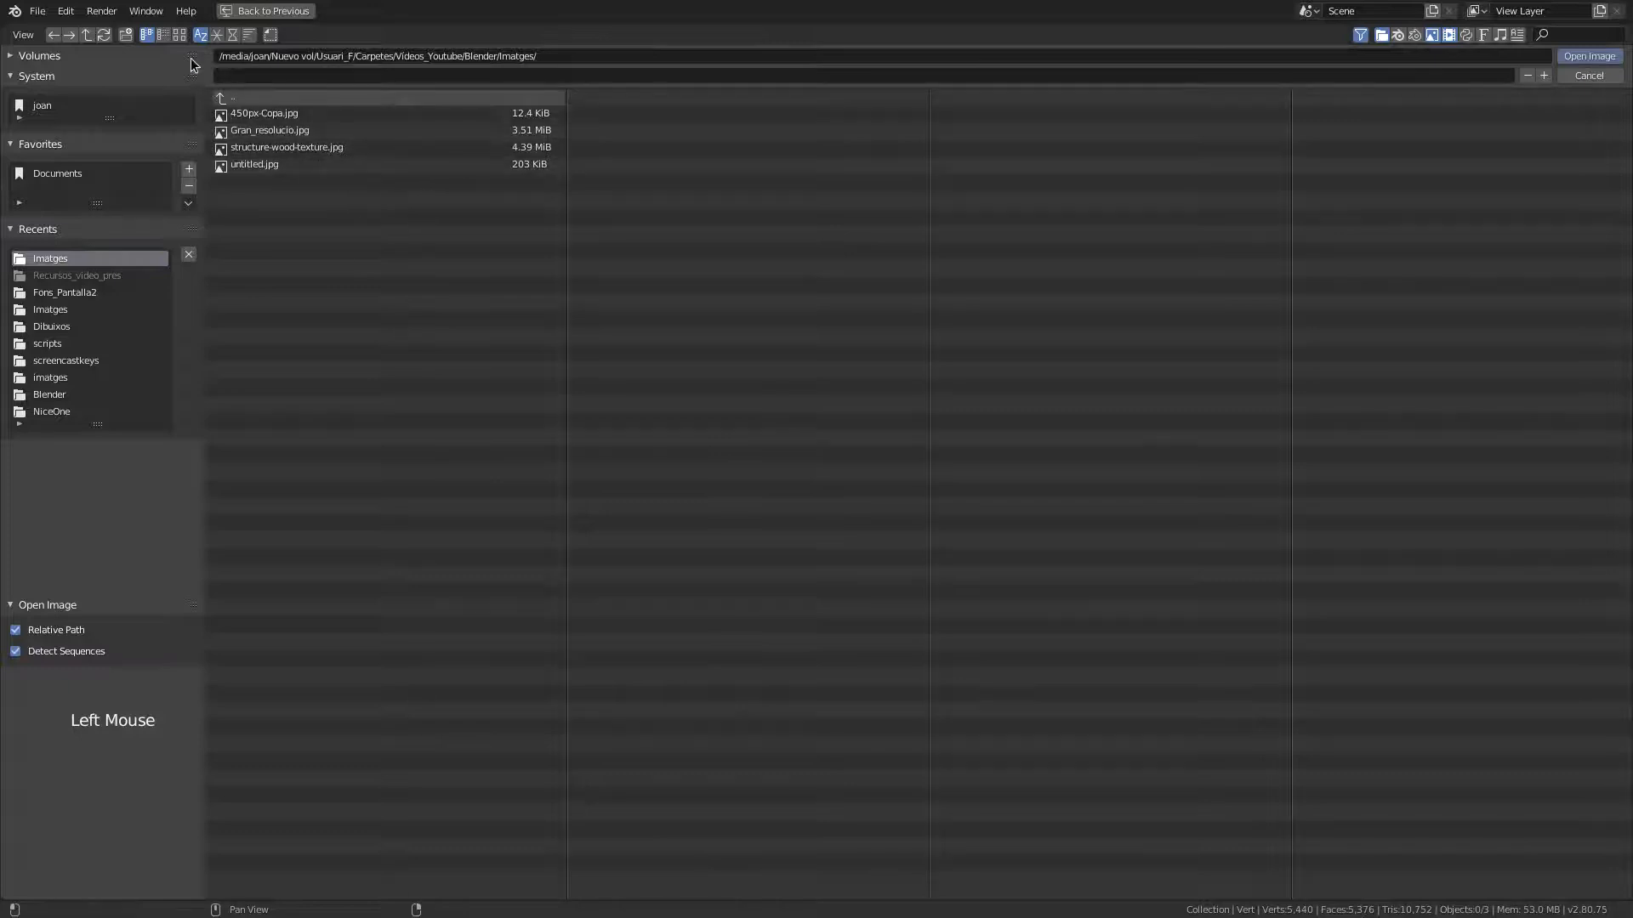
left_click(176, 38)
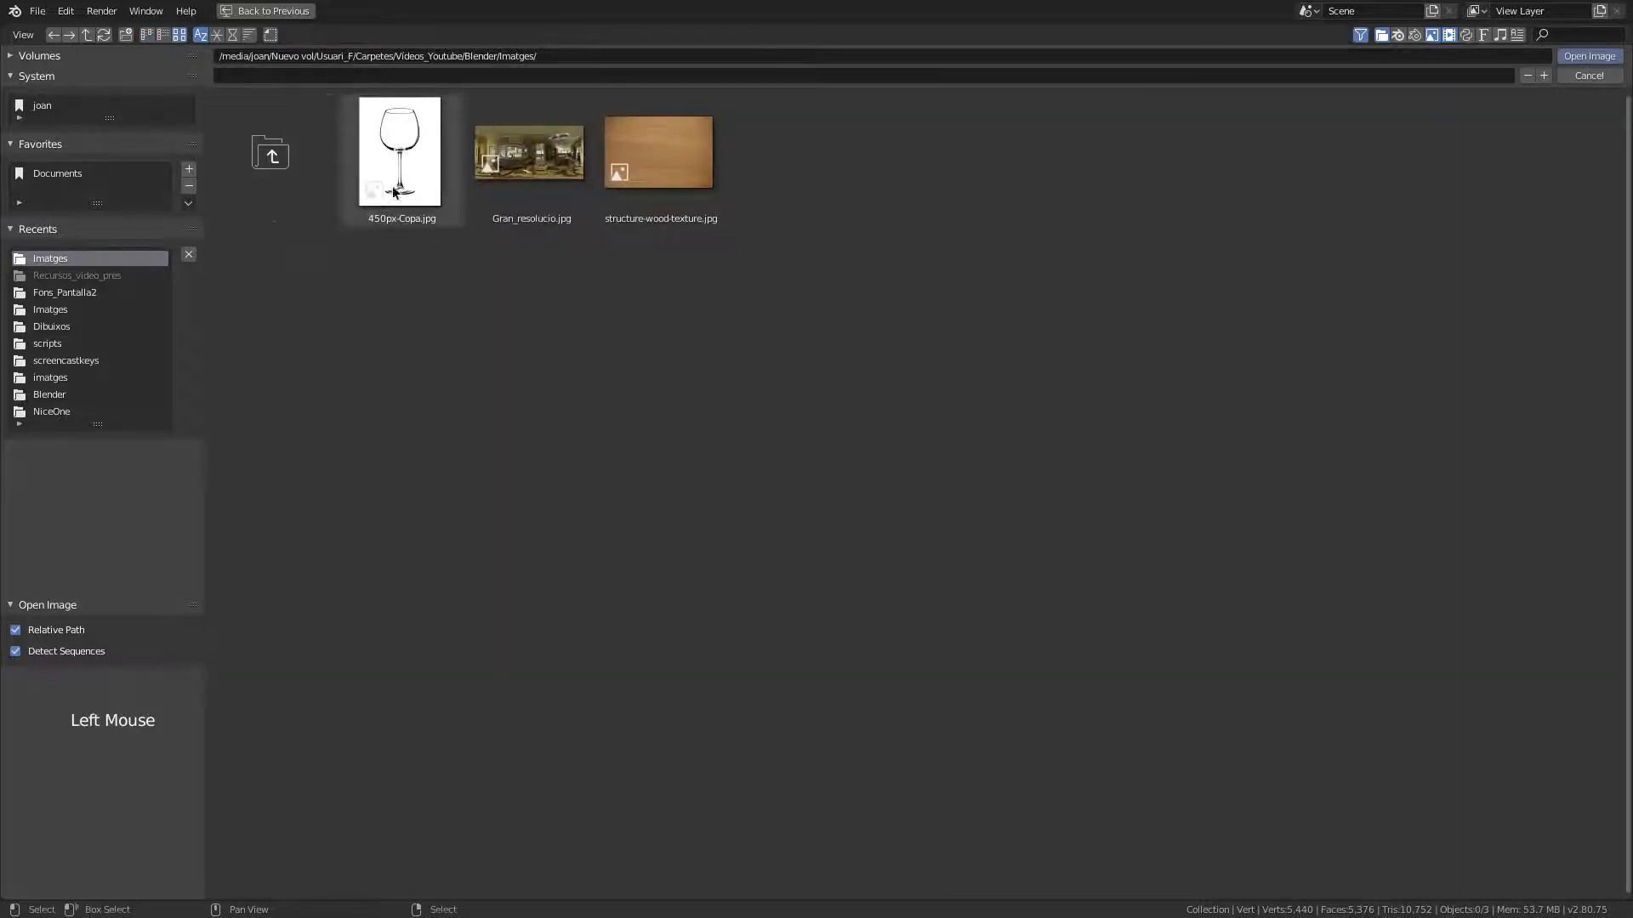
left_click(543, 159)
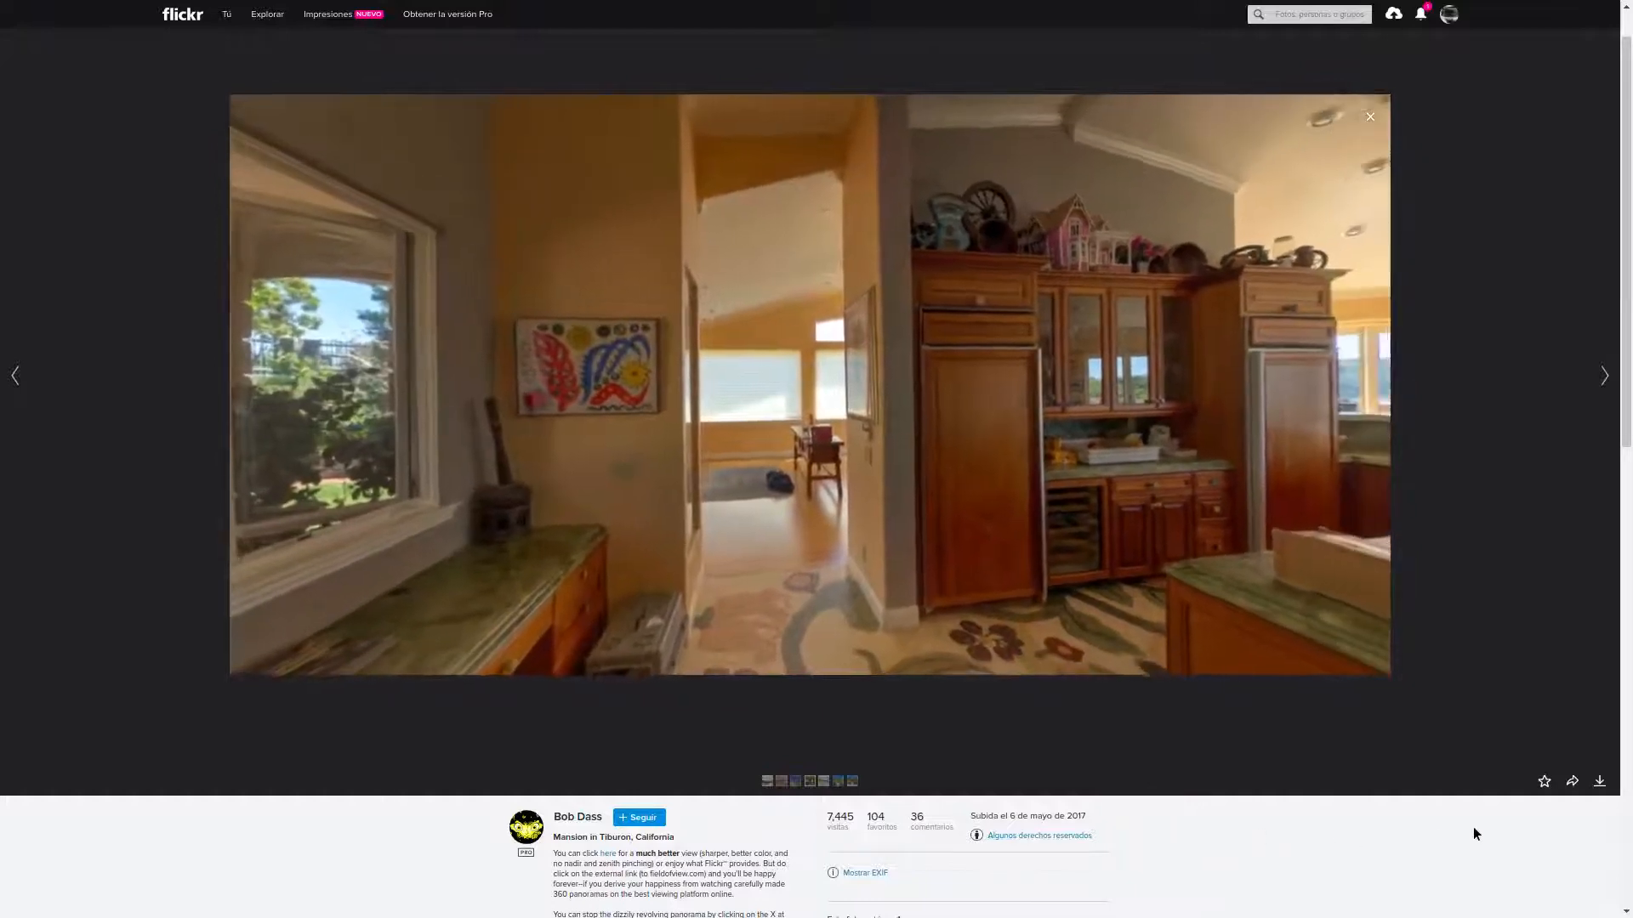
left_click(1600, 782)
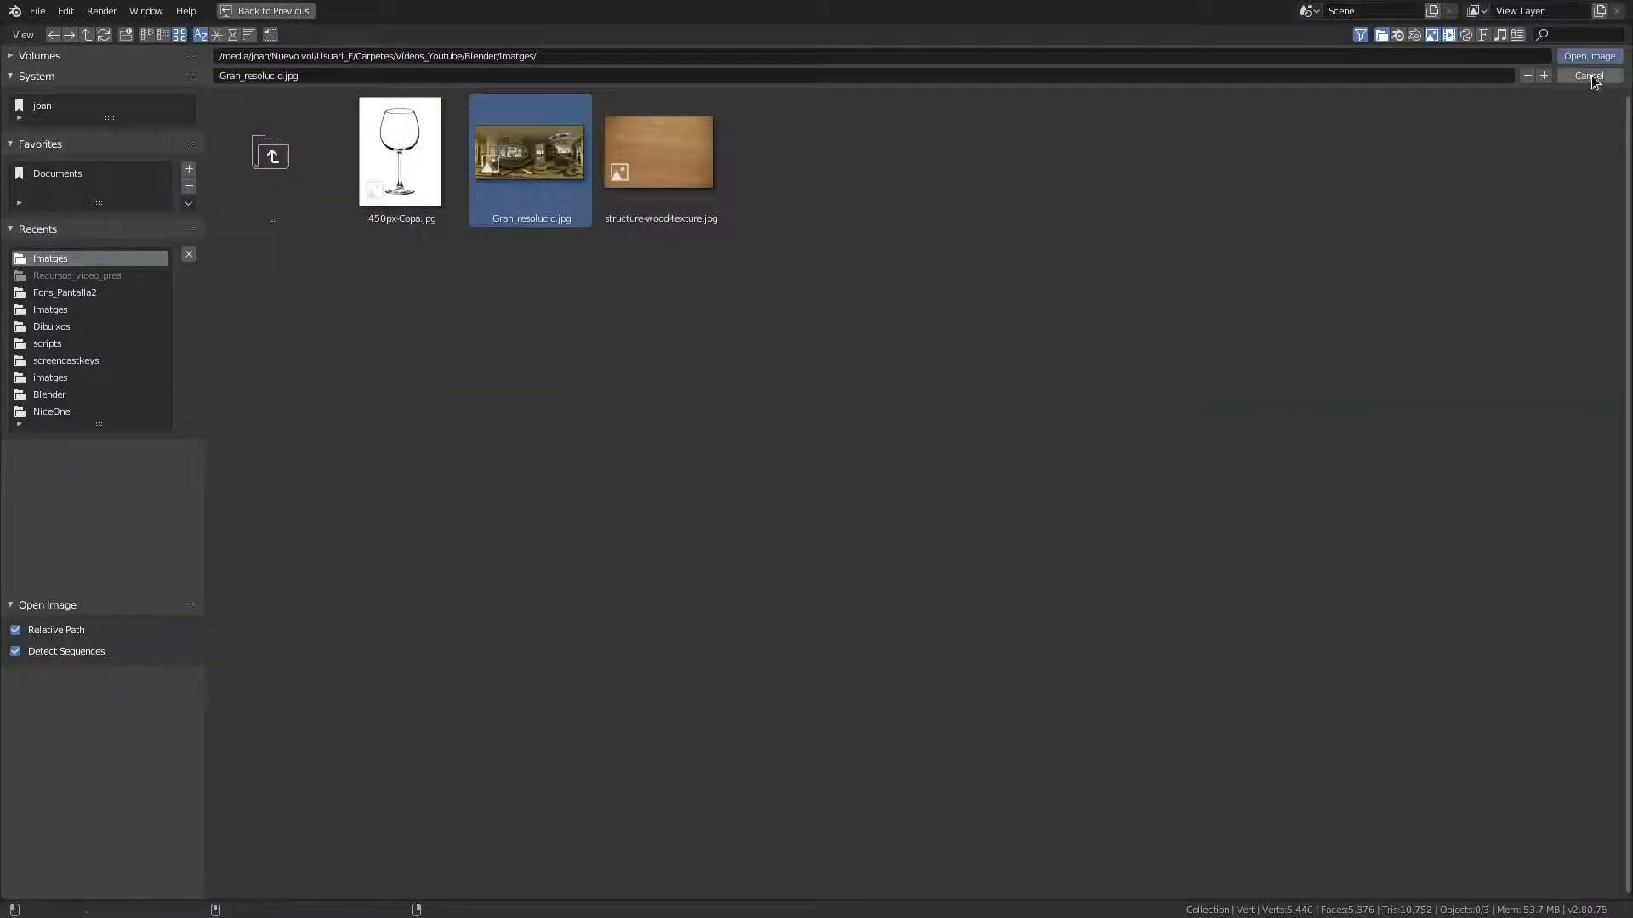
left_click(1585, 54)
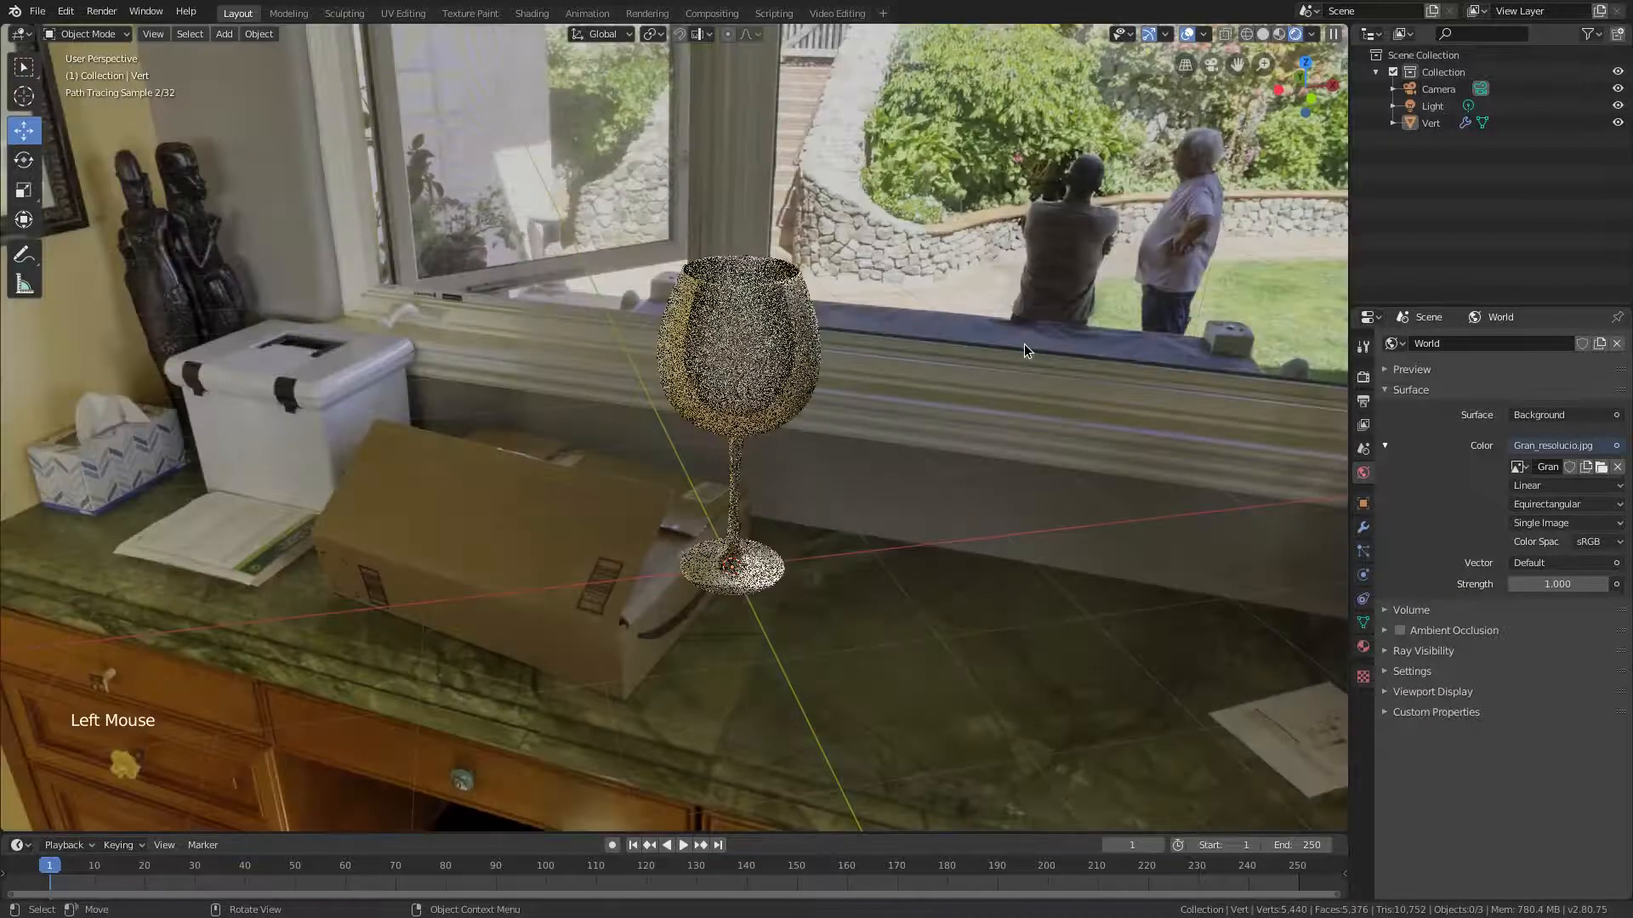
Step: Set the Roughness of the wine glass's Glass BSDF material to 0.000
mouse_move(992, 342)
middle_mouse_down()
mouse_move(1014, 361)
mouse_move(976, 341)
mouse_move(938, 392)
mouse_move(905, 357)
mouse_move(1033, 417)
mouse_move(1128, 394)
mouse_move(1023, 437)
mouse_move(1144, 386)
mouse_move(1159, 335)
mouse_move(1191, 354)
mouse_move(1231, 347)
mouse_move(1186, 385)
mouse_move(1026, 410)
middle_mouse_up()
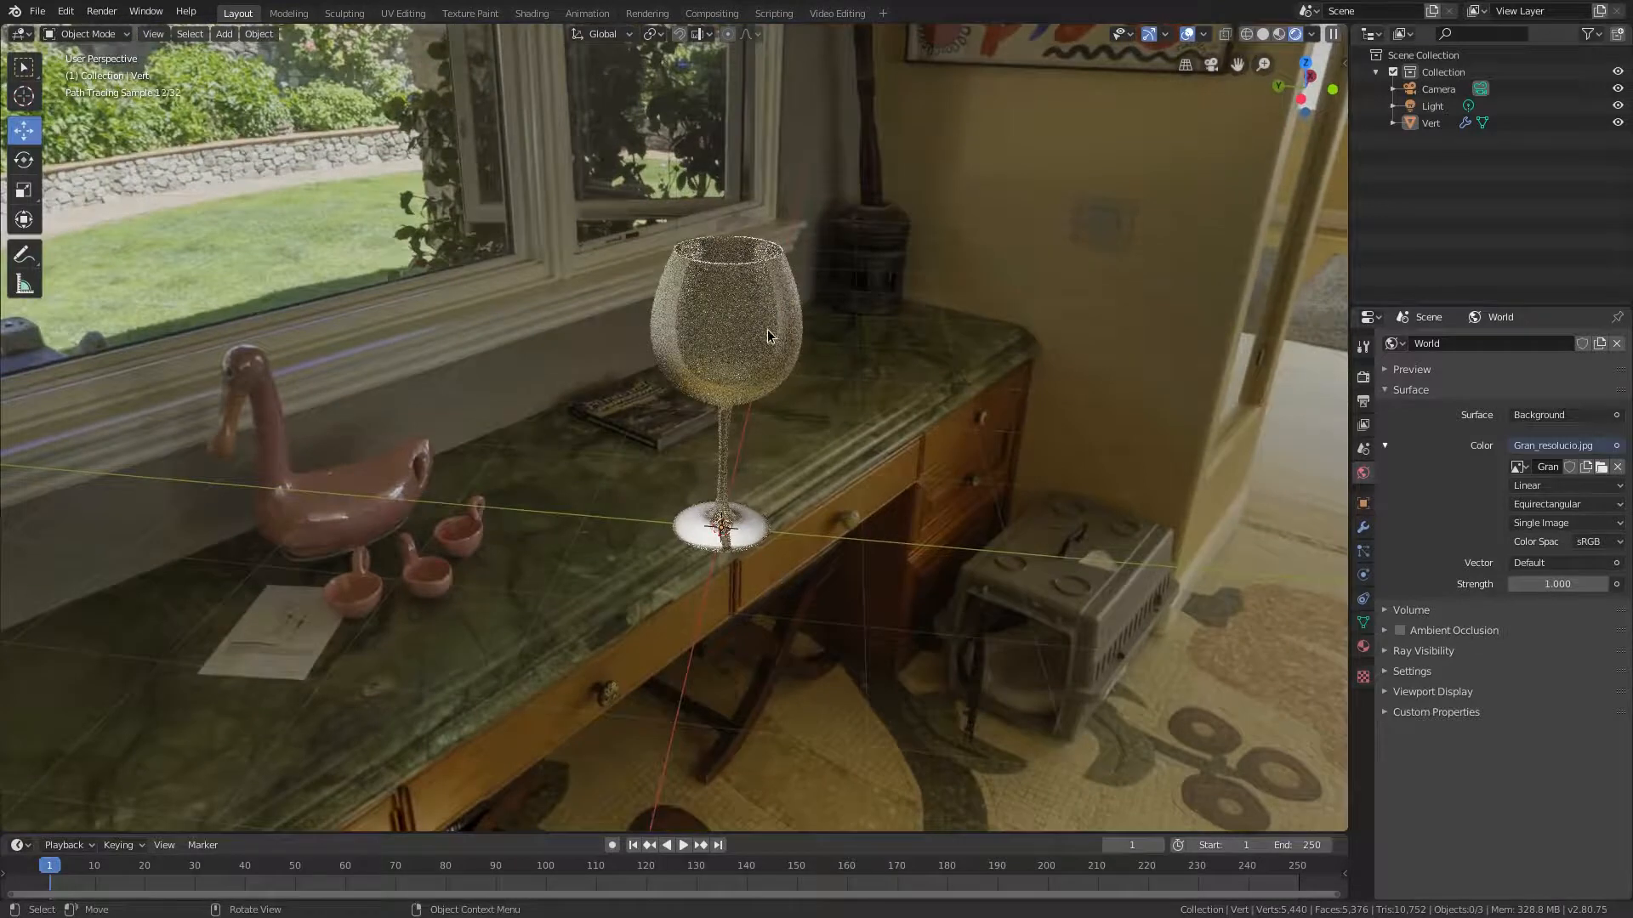
scroll(768, 335, "up", 2)
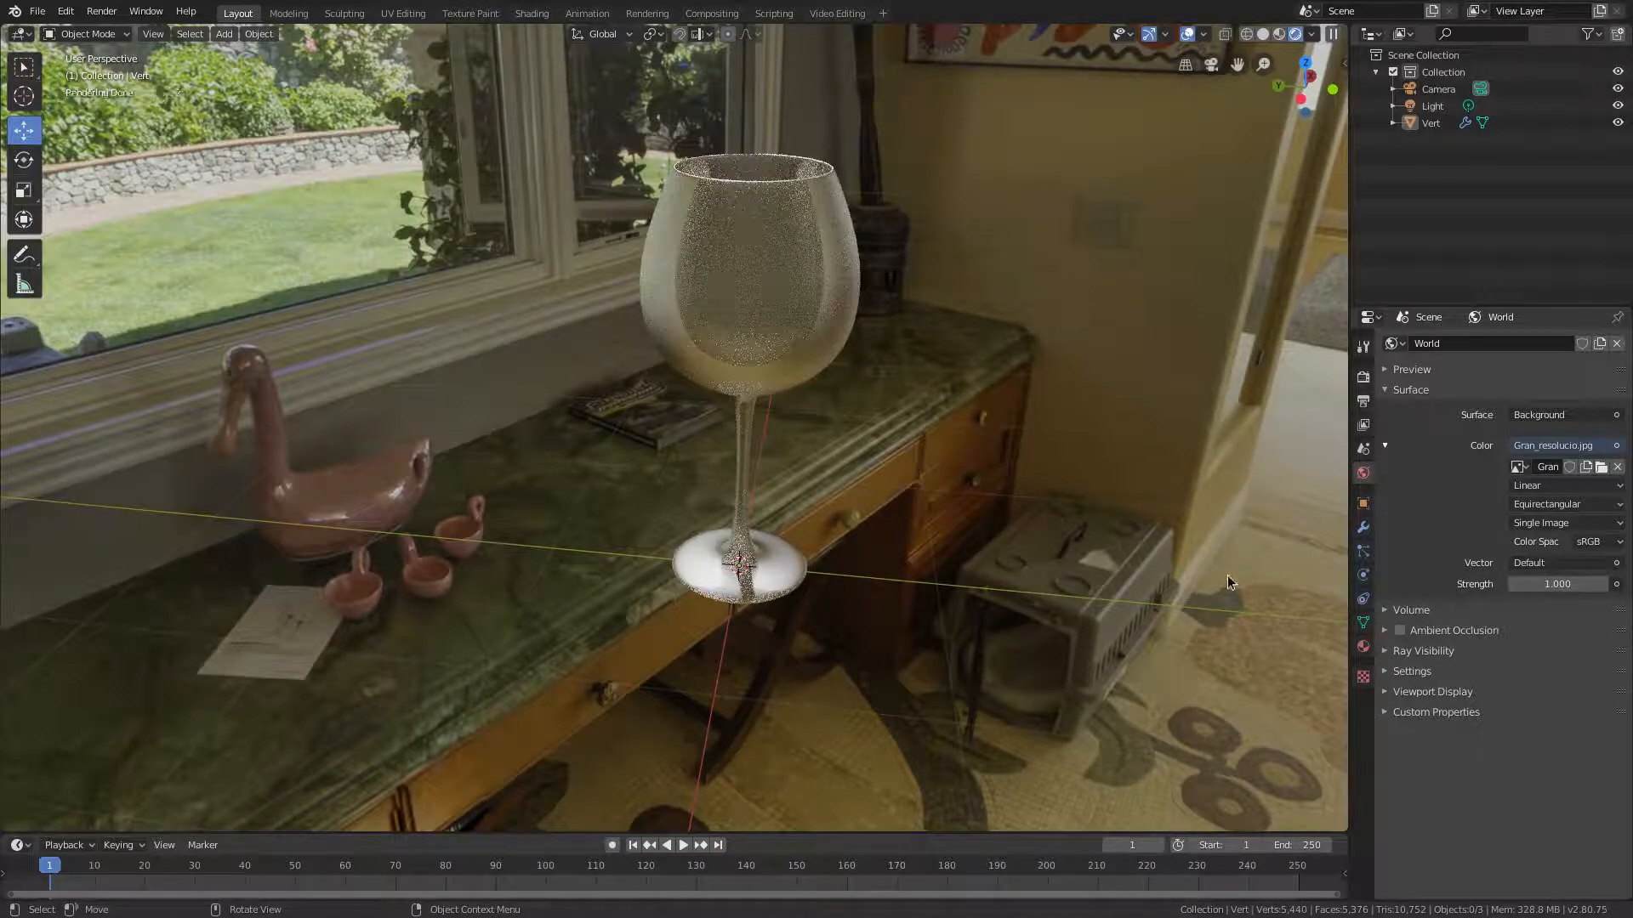
left_click(818, 302)
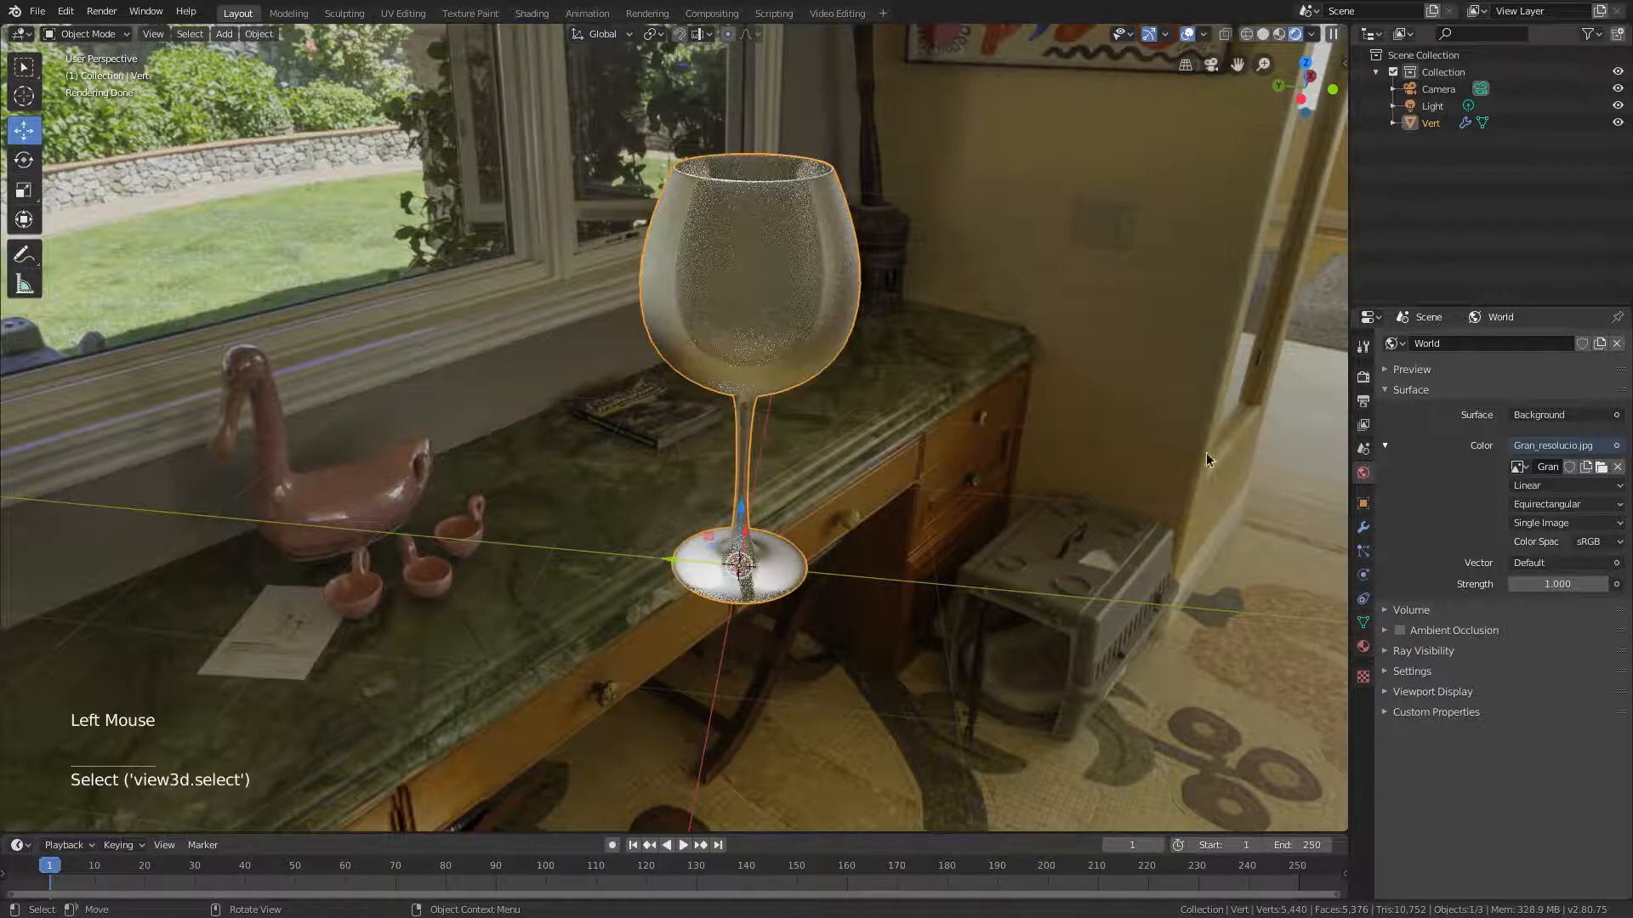
left_click(1363, 646)
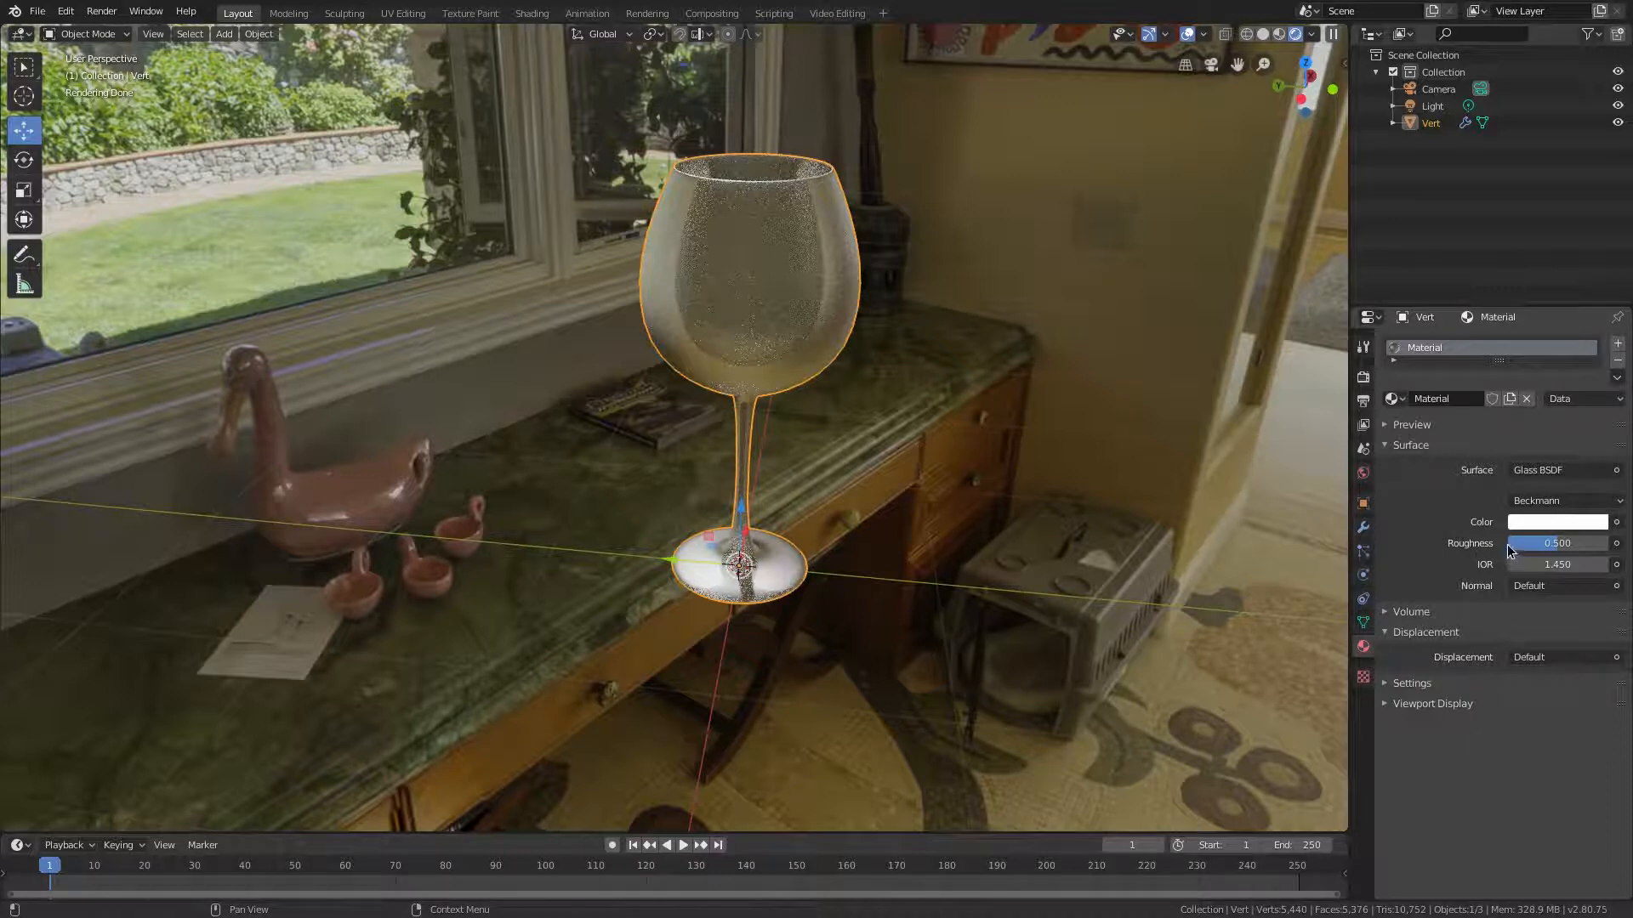
left_click_drag(1556, 543, 1508, 548)
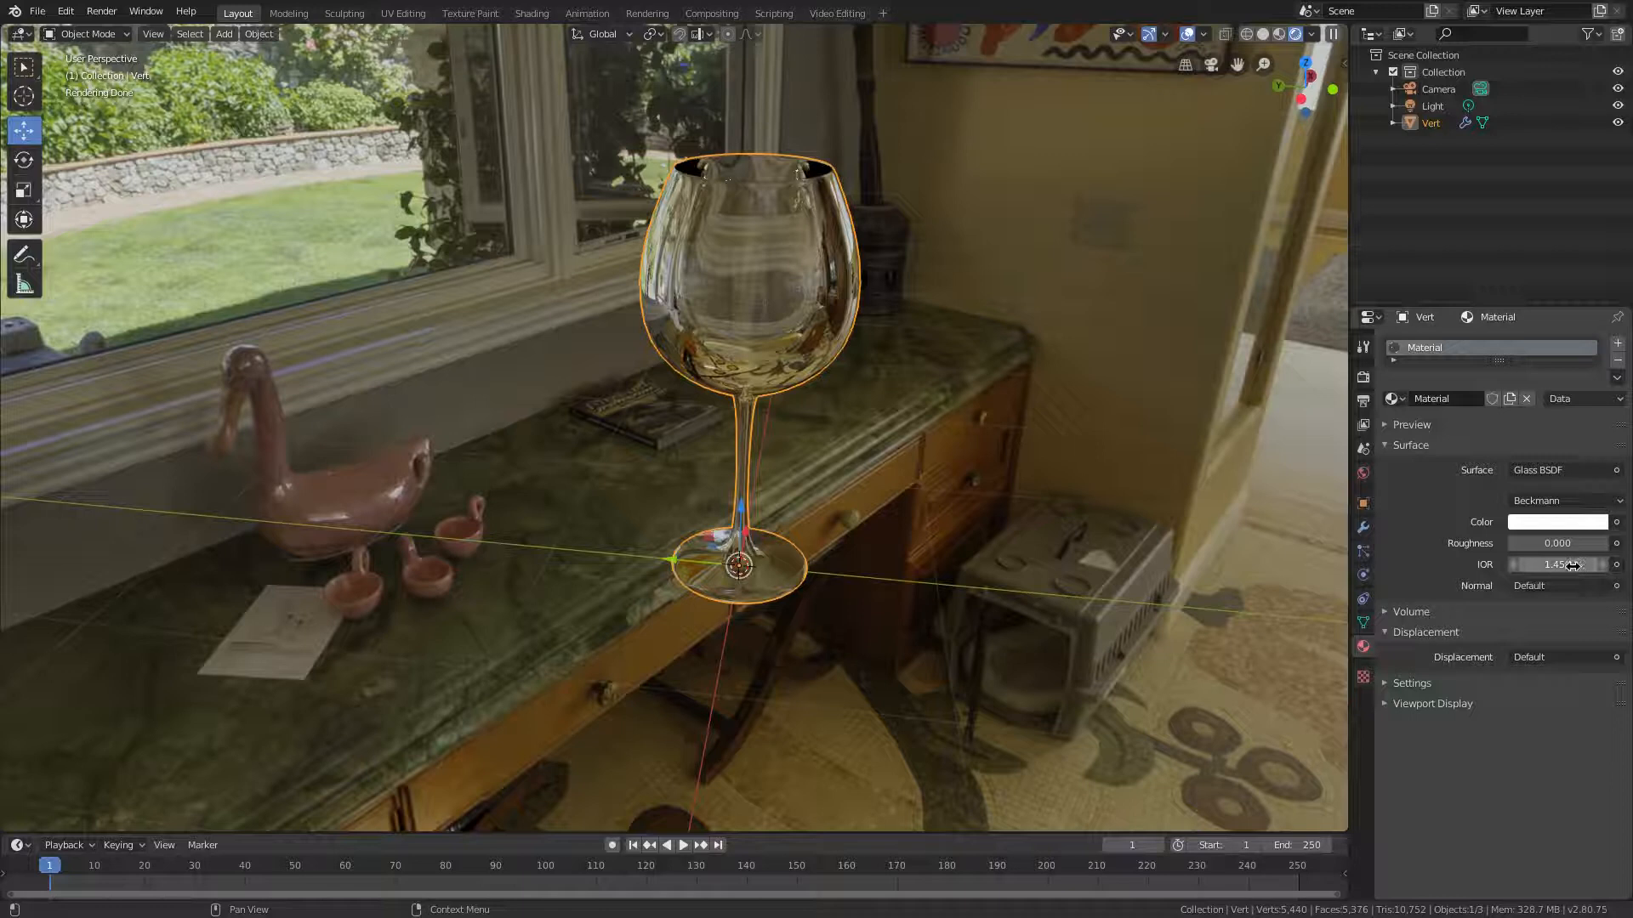
Step: Lower the IOR of the wine glass's Glass BSDF material to 0.850
left_click_drag(1572, 566, 1522, 566)
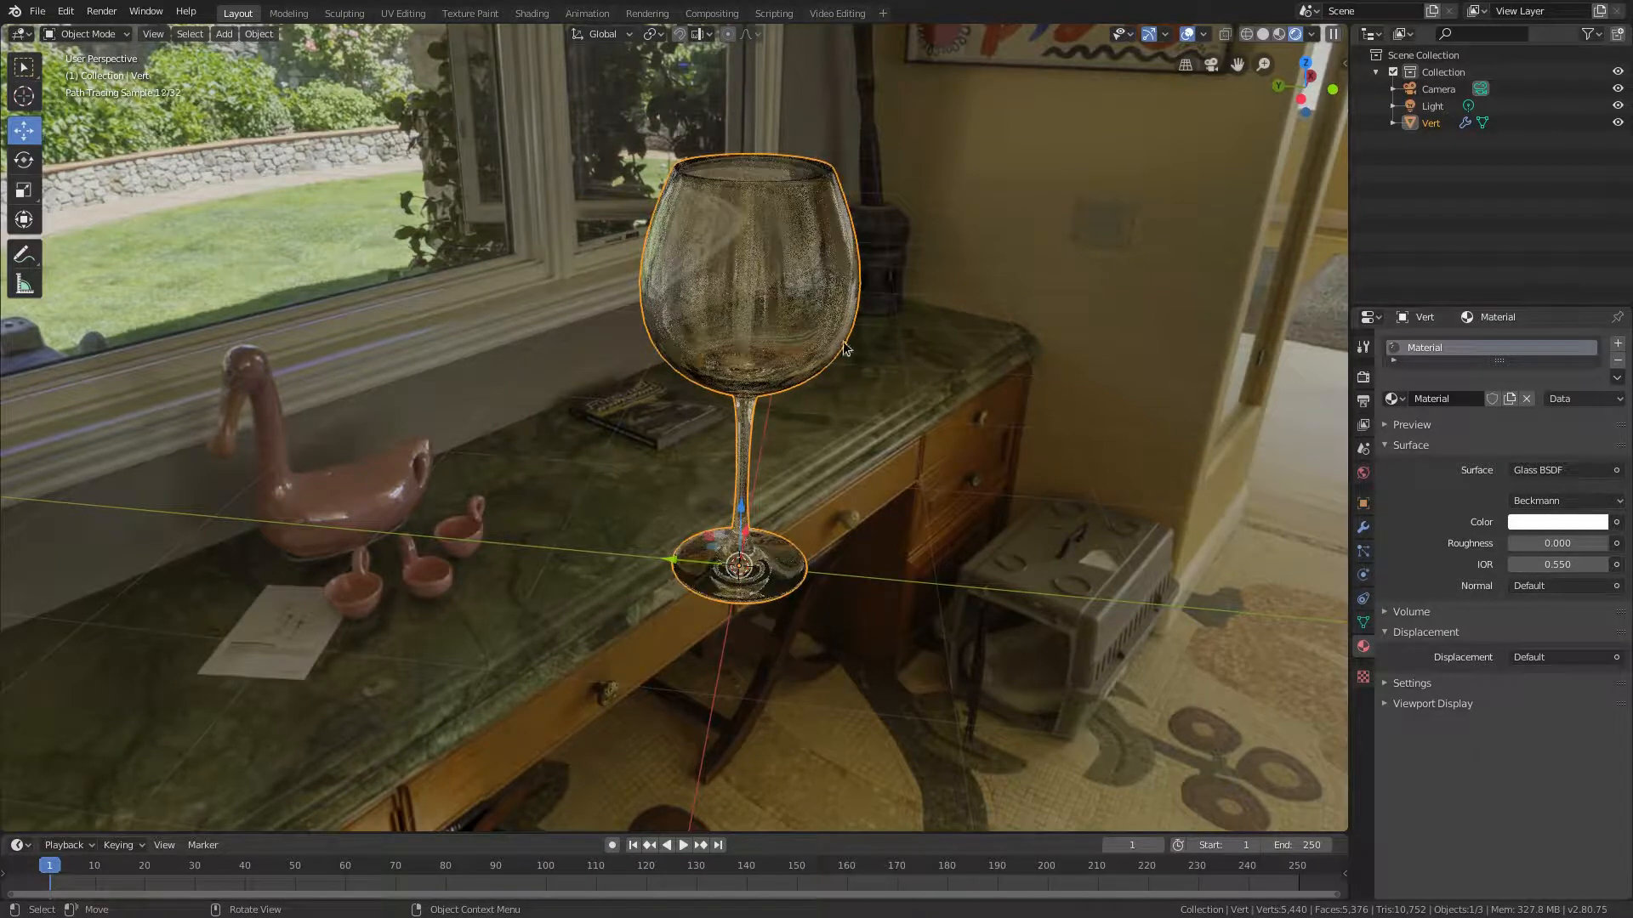
double_click(1598, 568)
left_click(1603, 566)
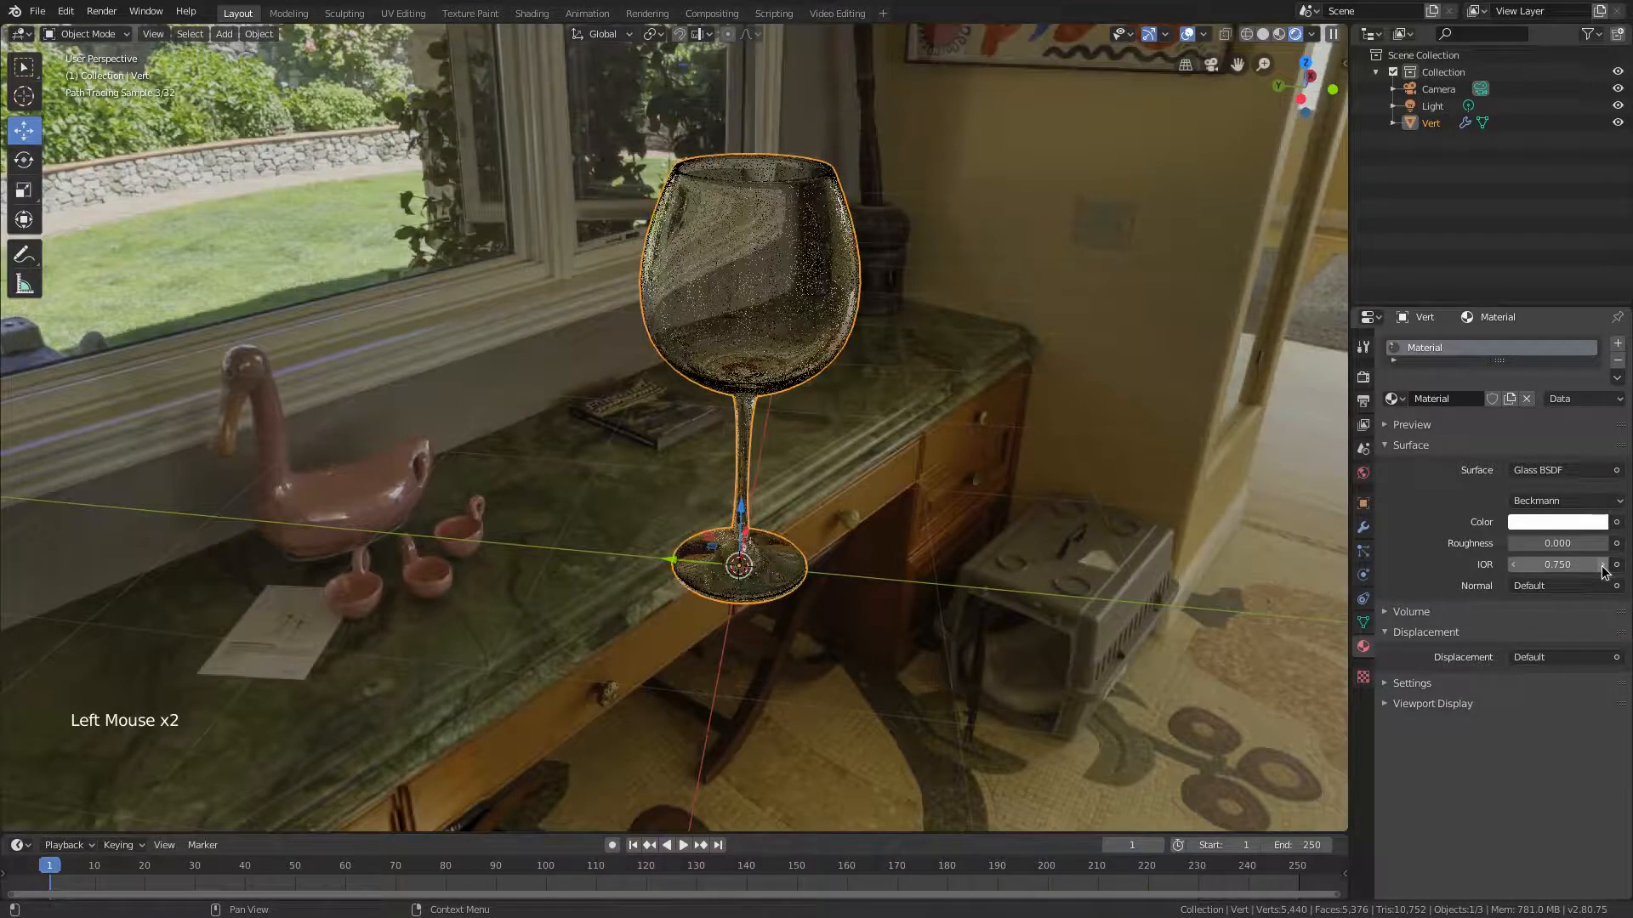
left_click(1602, 567)
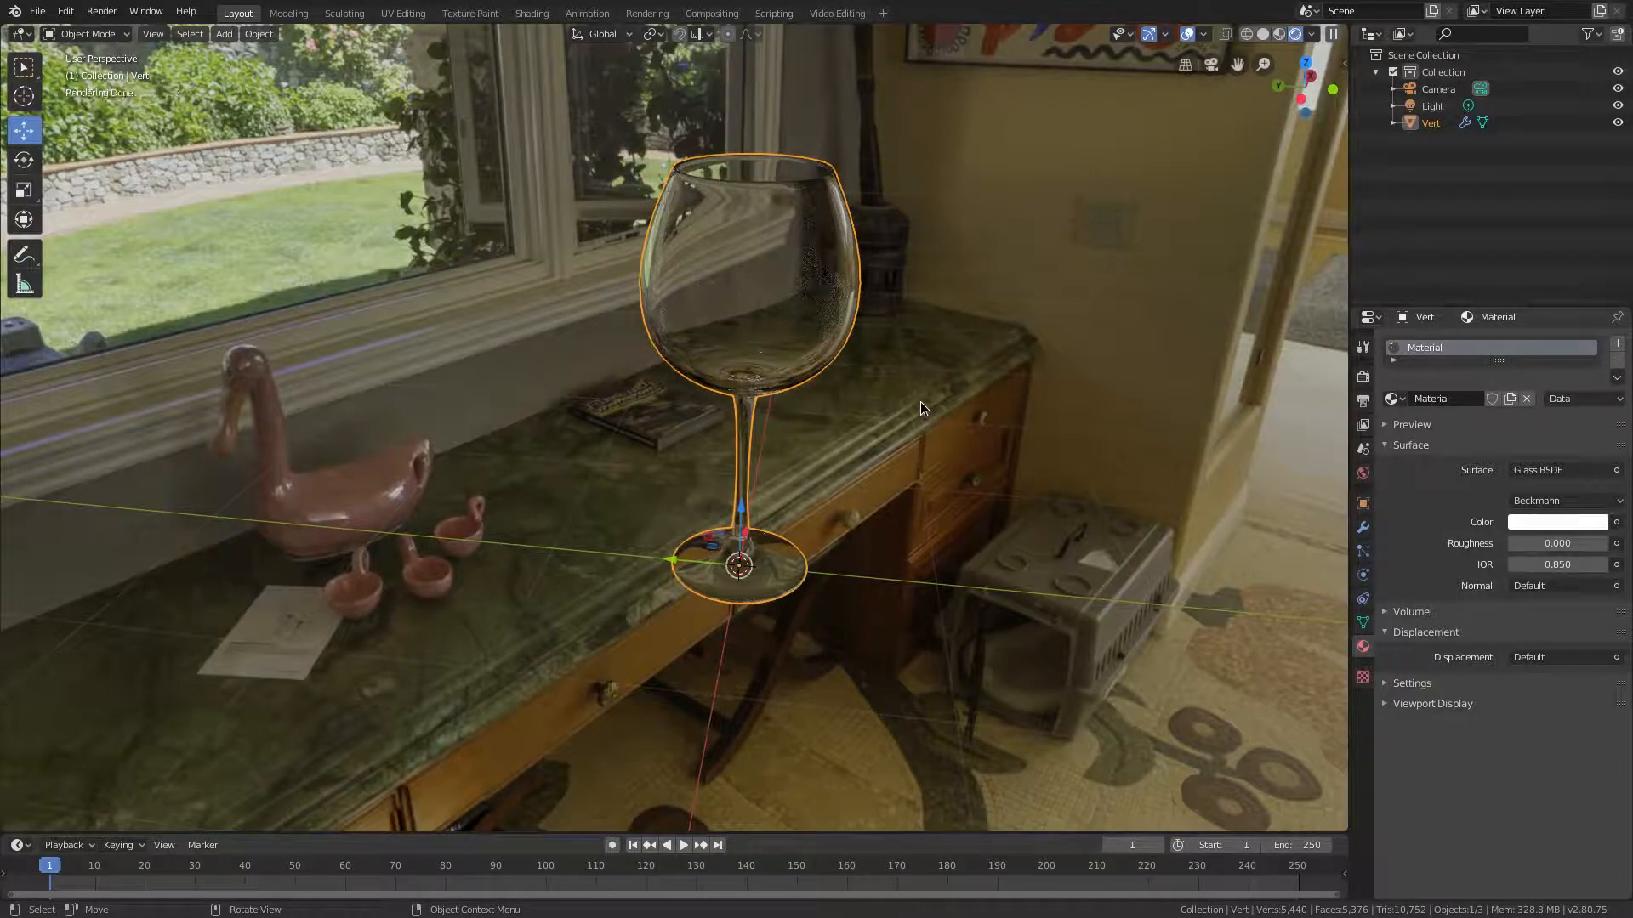
Step: Examine the glass against different parts of the environment and compare it with the camera's view
middle_click_drag(925, 326, 919, 324)
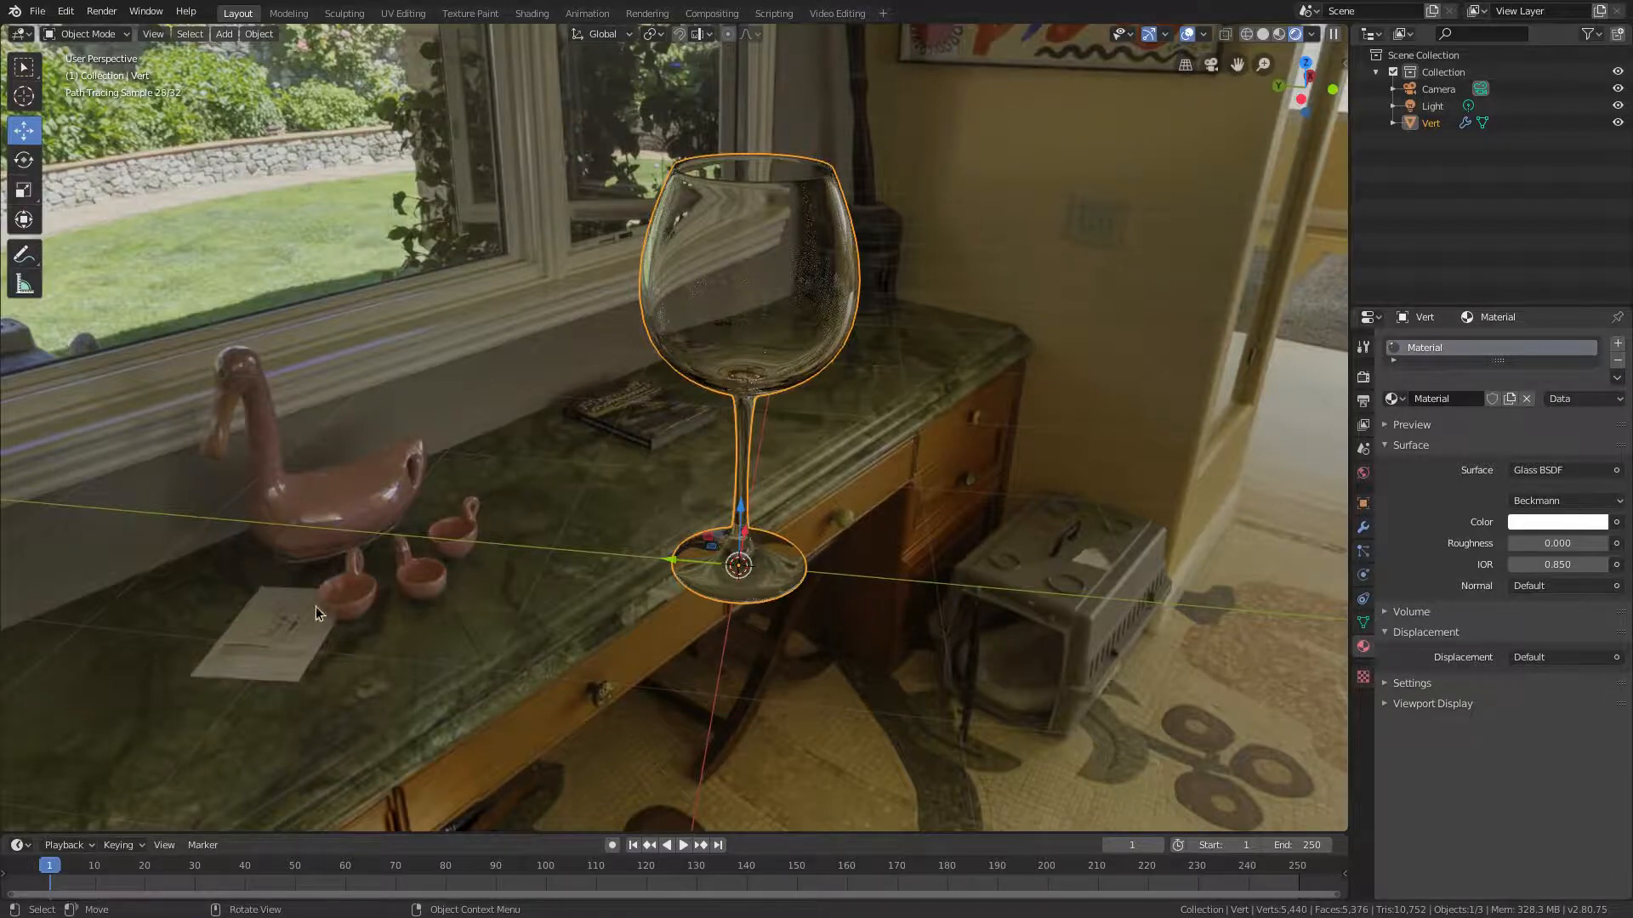
mouse_move(736, 526)
middle_mouse_down()
mouse_move(806, 493)
mouse_move(871, 490)
mouse_move(901, 492)
mouse_move(952, 537)
mouse_move(1038, 477)
middle_mouse_up()
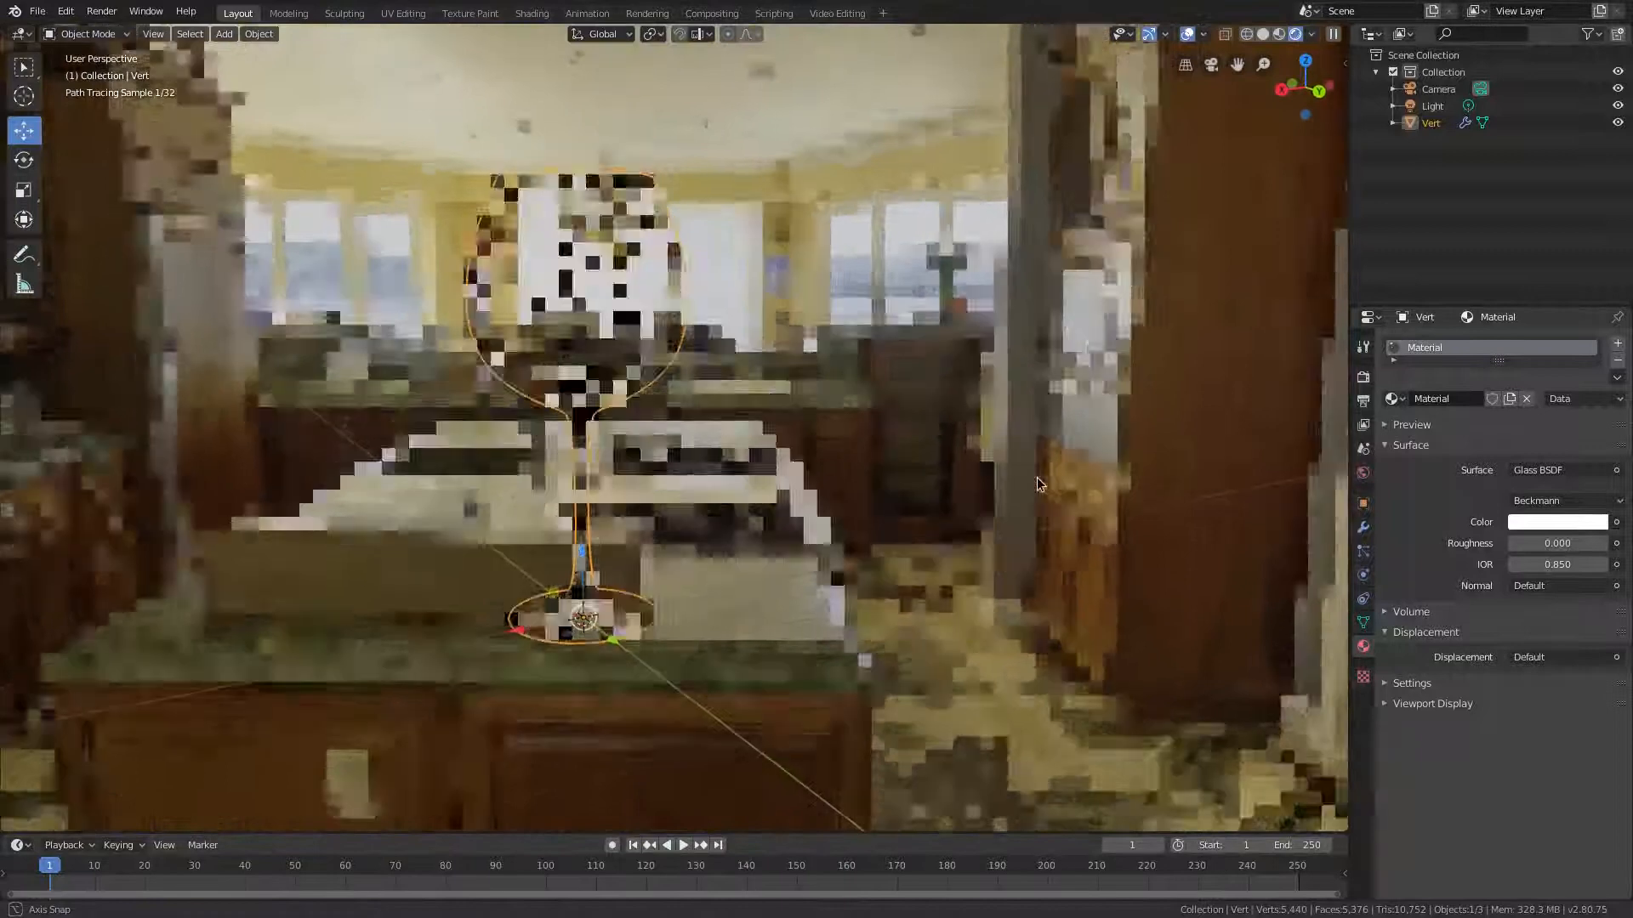
mouse_move(992, 563)
middle_mouse_down("ctrl")
mouse_move(920, 605)
mouse_move(747, 514)
mouse_move(910, 523)
mouse_move(886, 527)
middle_mouse_up("ctrl")
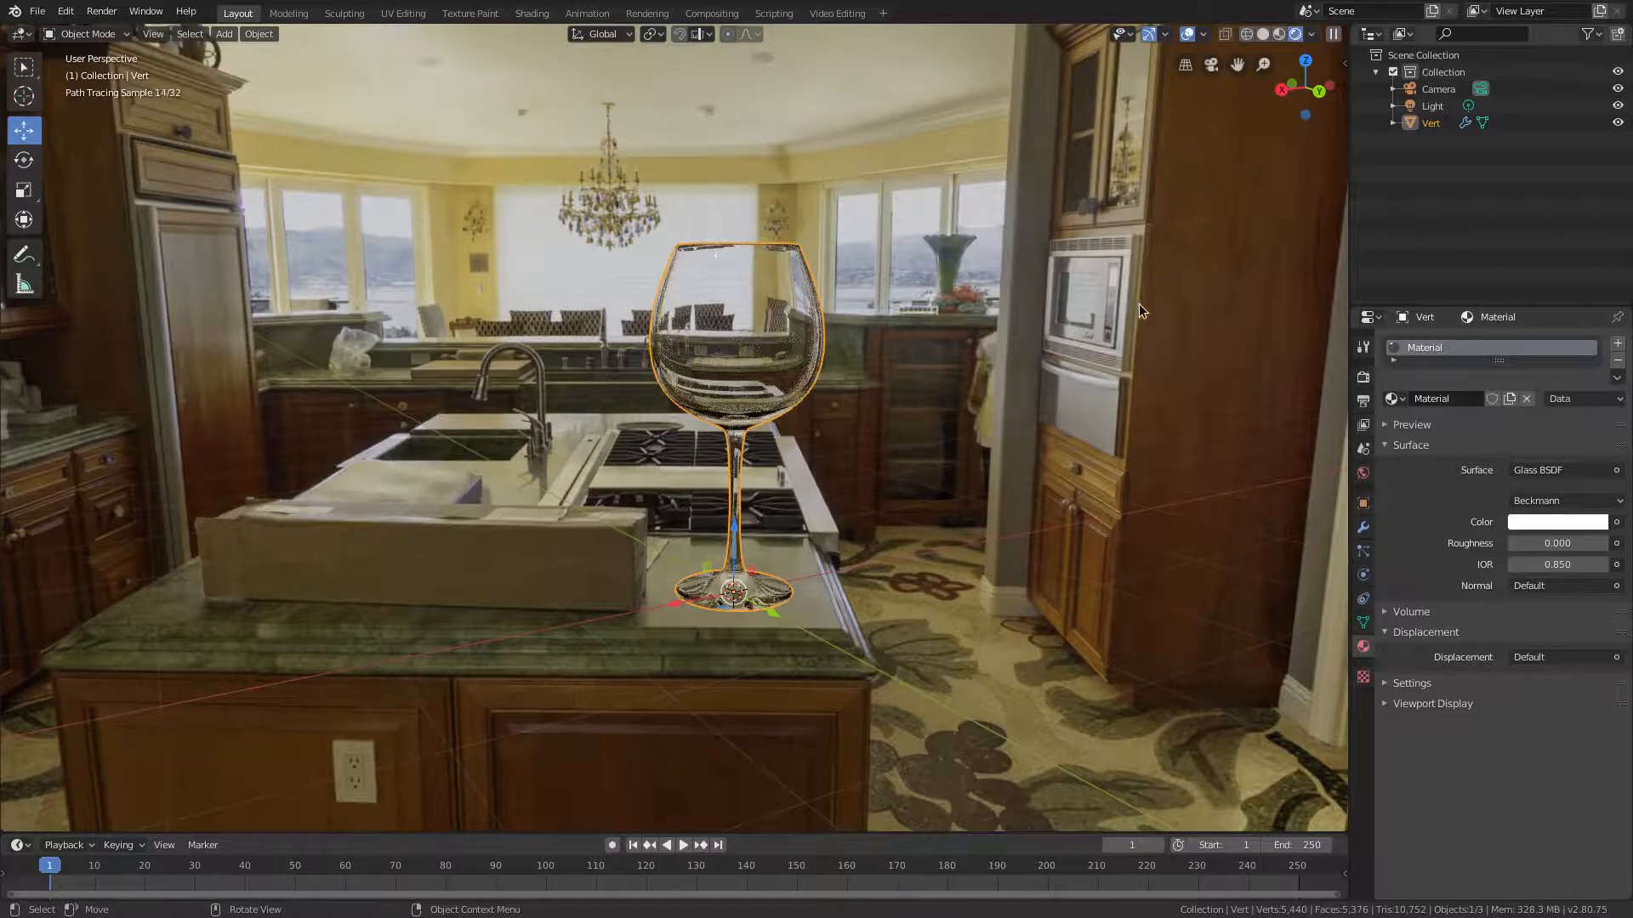
key("KP_0")
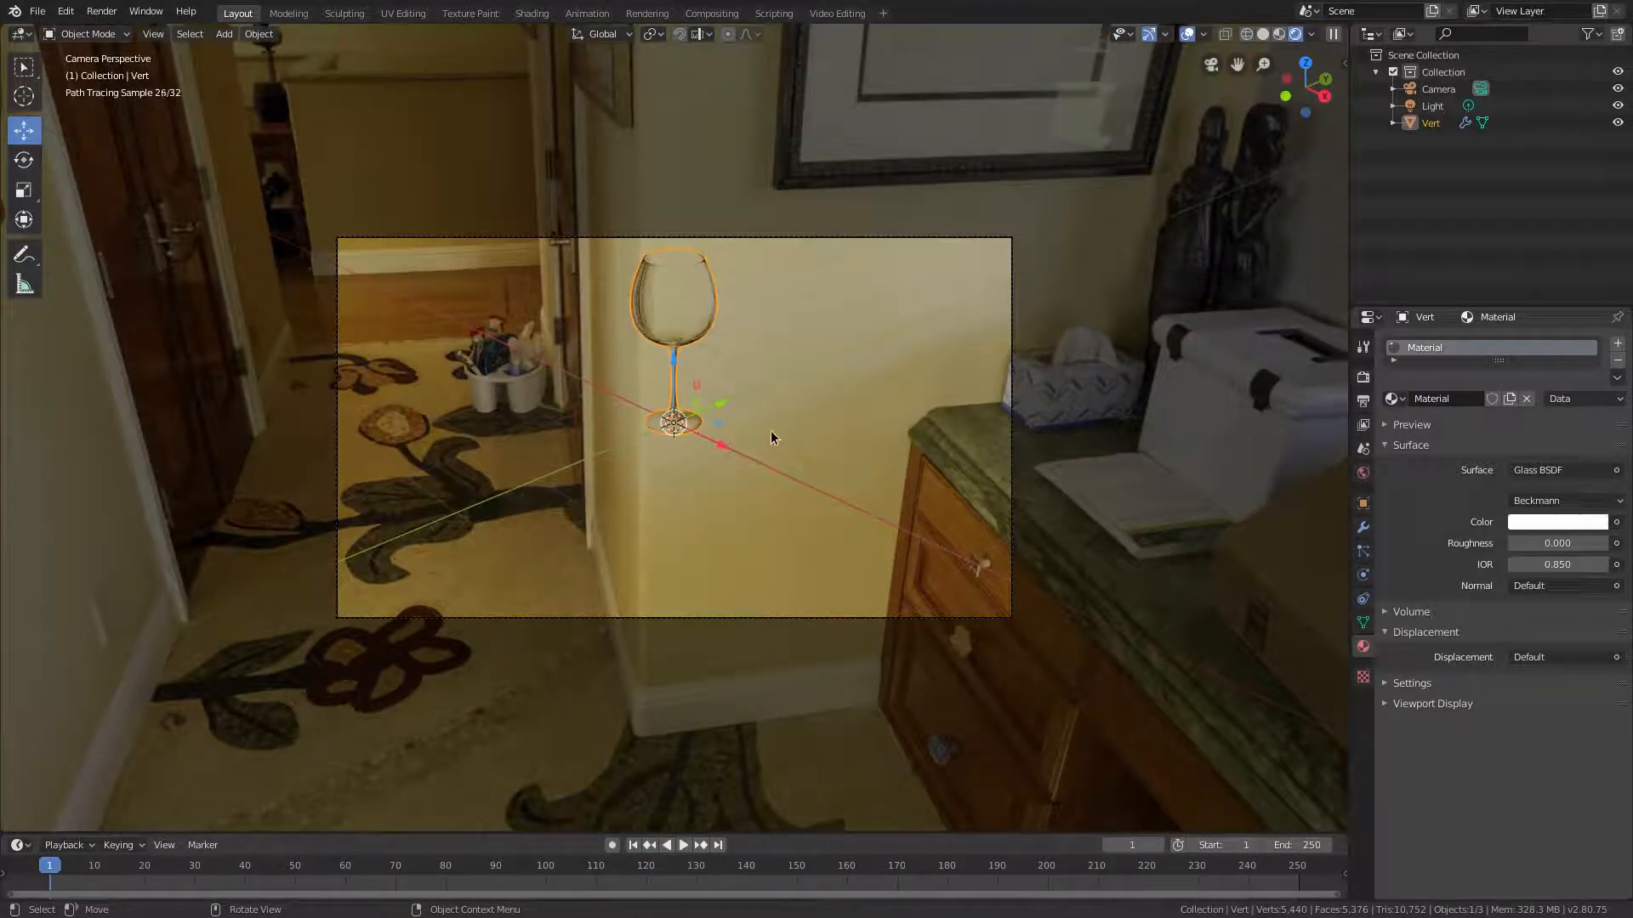
mouse_move(704, 441)
middle_mouse_down()
mouse_move(694, 462)
mouse_move(722, 453)
mouse_move(694, 399)
mouse_move(680, 459)
mouse_move(636, 442)
mouse_move(712, 416)
middle_mouse_up()
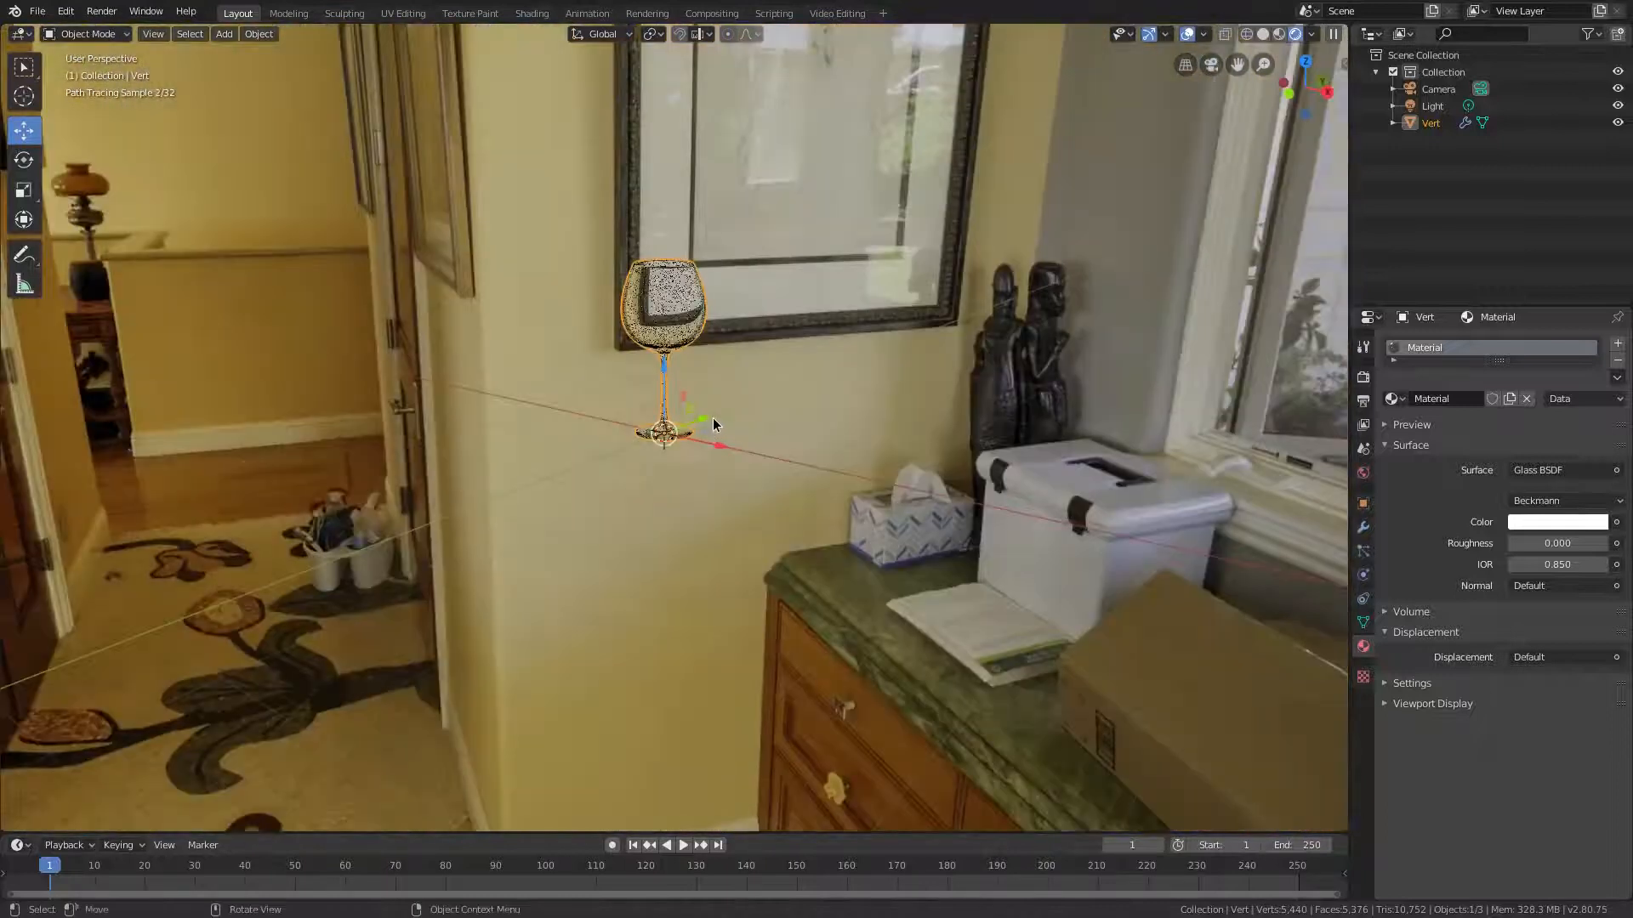
key("KP_0")
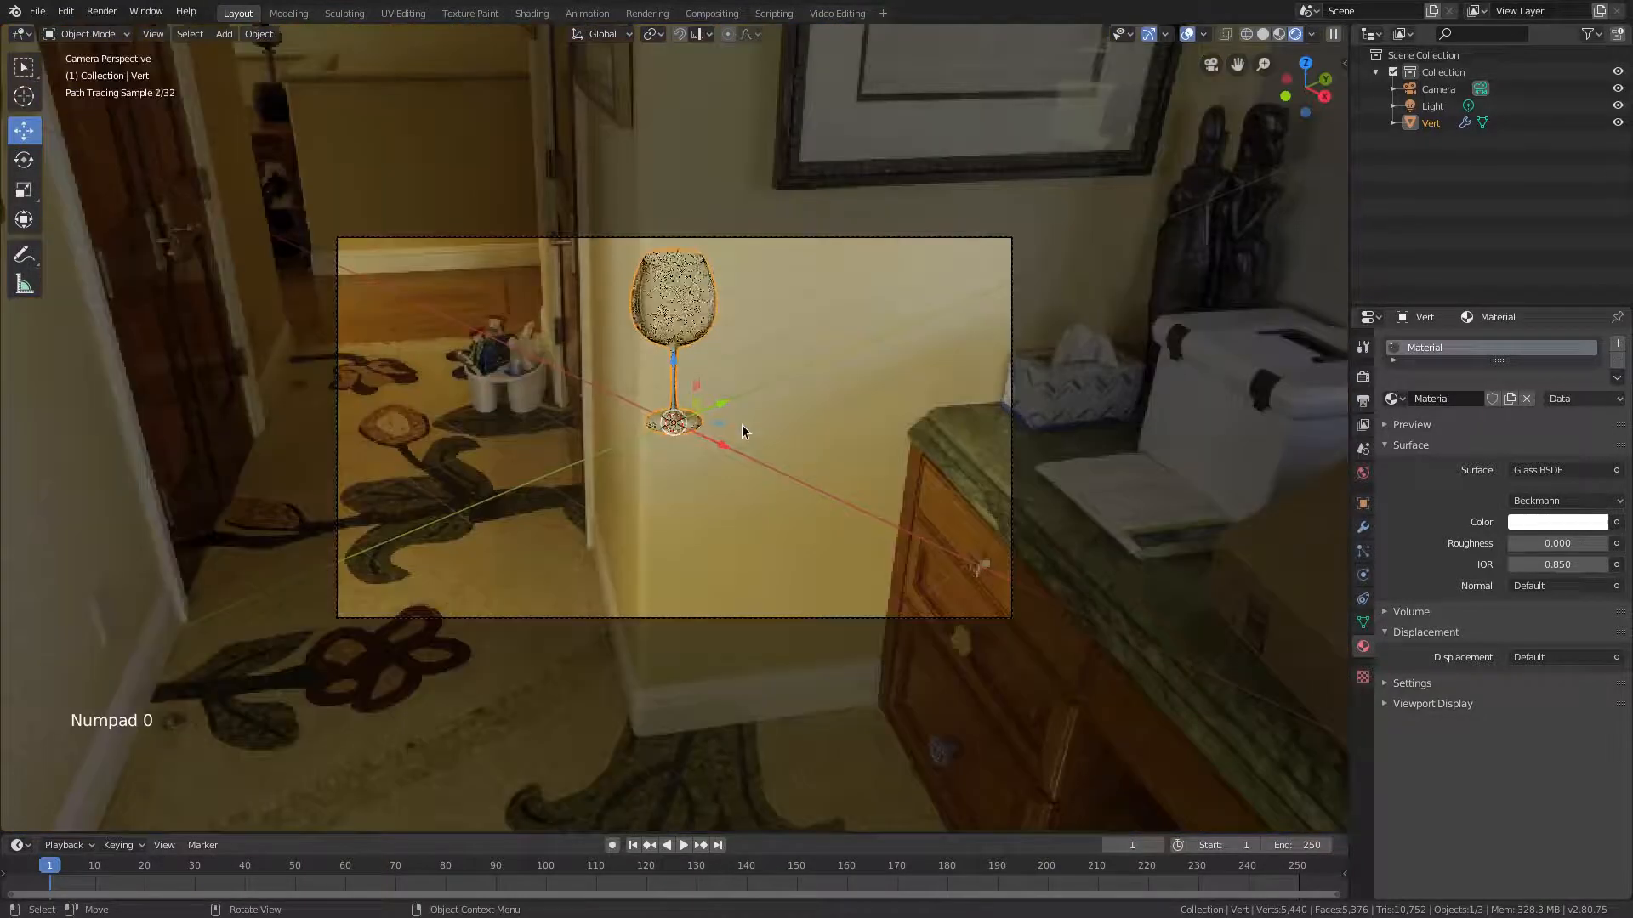
Step: Show the sidebar's view settings and enable Lock Camera to View
left_click(1344, 65)
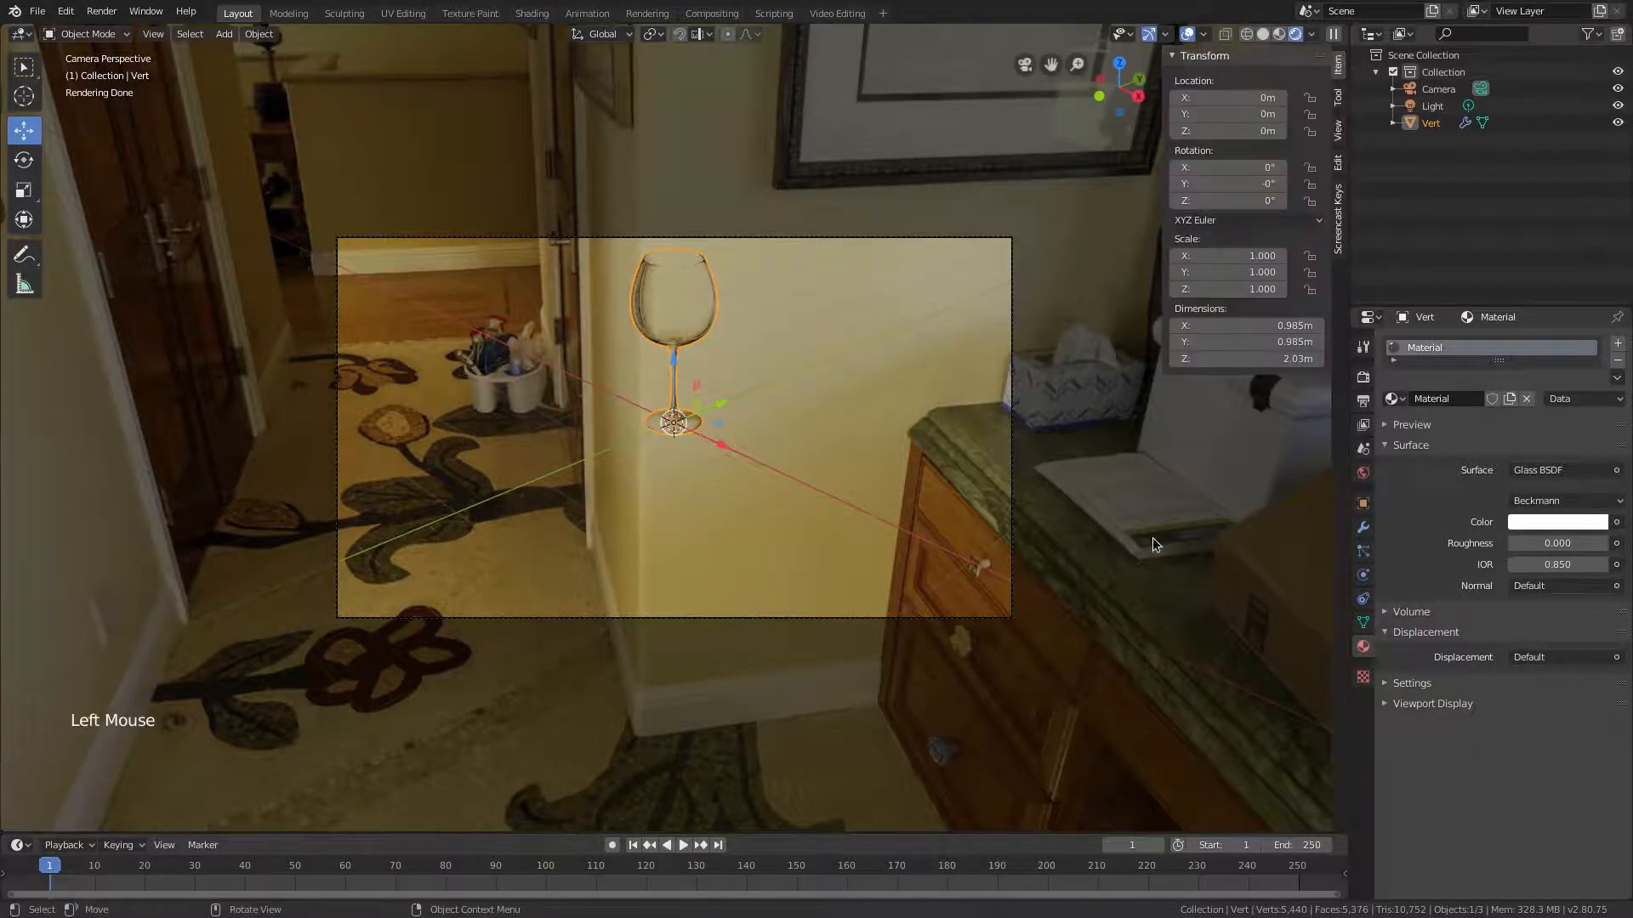
key("n")
key("n")
left_click(1338, 133)
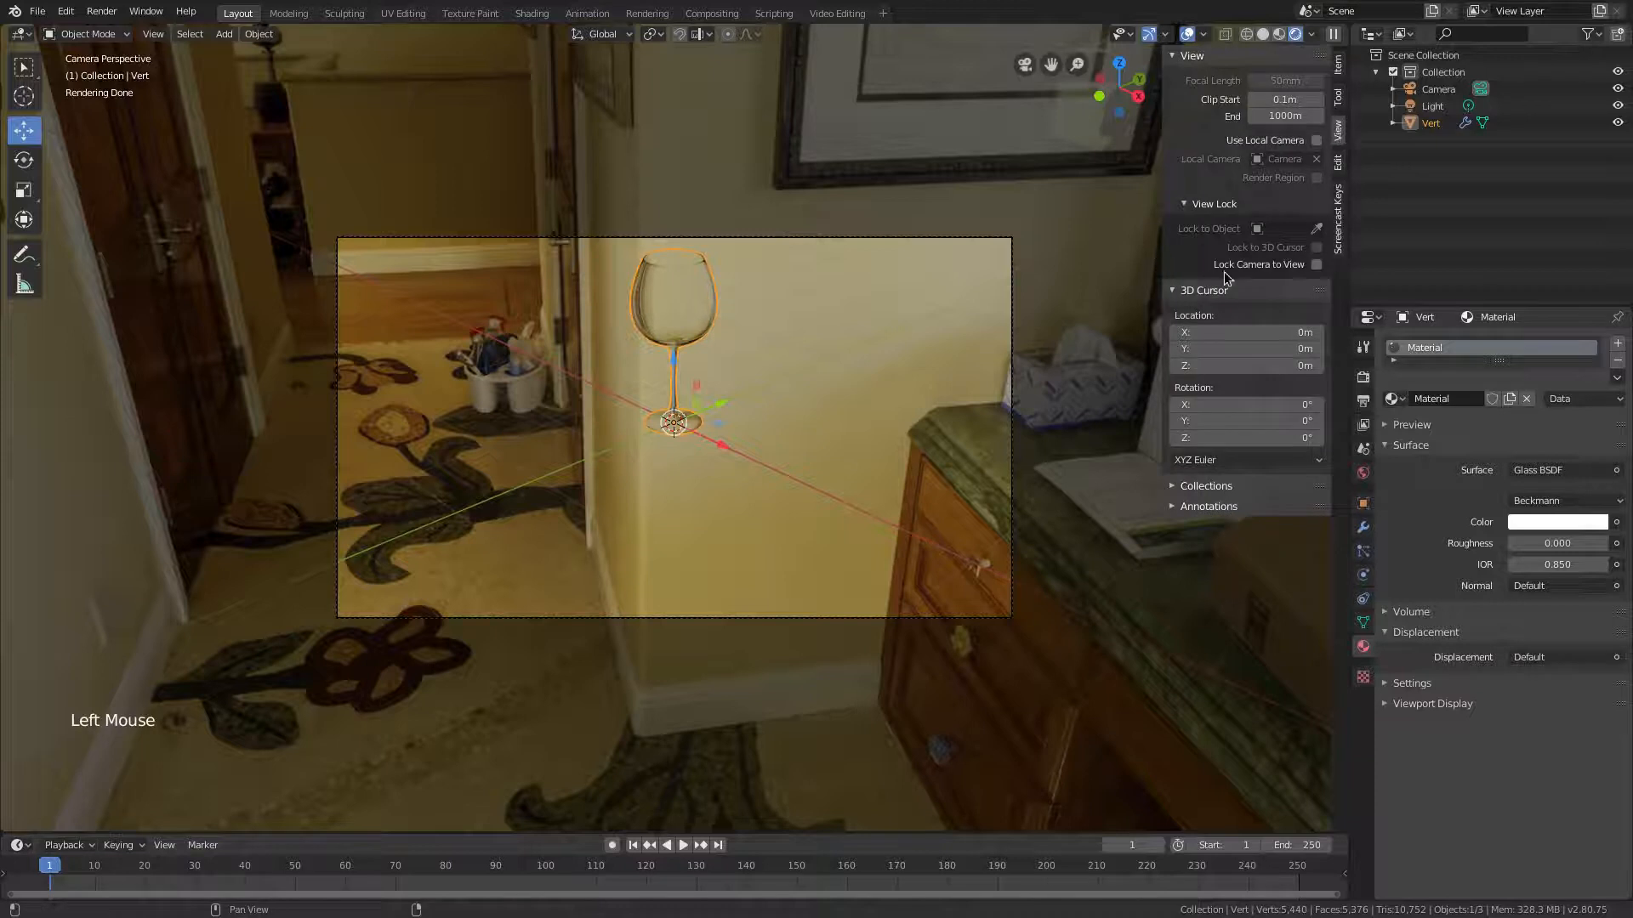
left_click(1316, 264)
Step: Reposition the camera so the whole wine glass appears to stand on the green countertop beside the pink duck and small cups
middle_click_drag(810, 404, 977, 232)
mouse_move(612, 459)
middle_mouse_down()
mouse_move(684, 467)
mouse_move(684, 453)
mouse_move(672, 519)
middle_mouse_up()
mouse_move(626, 461)
middle_mouse_down("shift")
mouse_move(829, 486)
mouse_move(728, 437)
mouse_move(775, 448)
mouse_move(805, 489)
mouse_move(884, 453)
mouse_move(809, 497)
mouse_move(842, 475)
mouse_move(803, 478)
mouse_move(808, 435)
mouse_move(810, 452)
middle_mouse_up("shift")
middle_click_drag(838, 331, 718, 473, "shift")
scroll(794, 404, "up", 1)
scroll(795, 405, "up", 1)
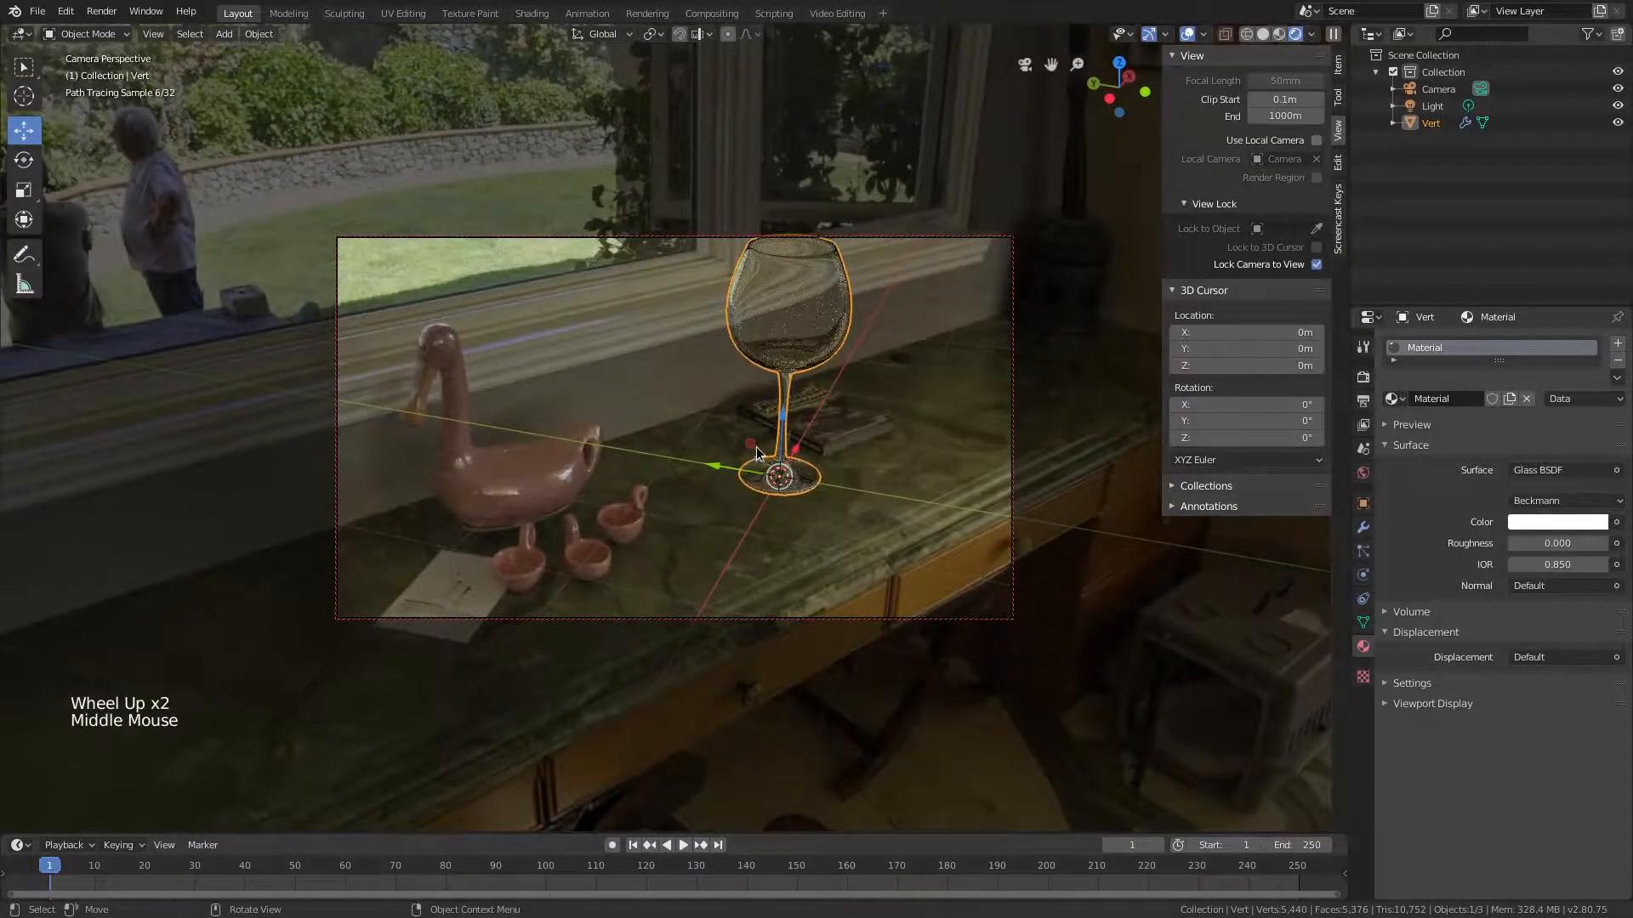
mouse_move(815, 406)
middle_mouse_down("shift")
mouse_move(780, 436)
mouse_move(799, 445)
middle_mouse_up("shift")
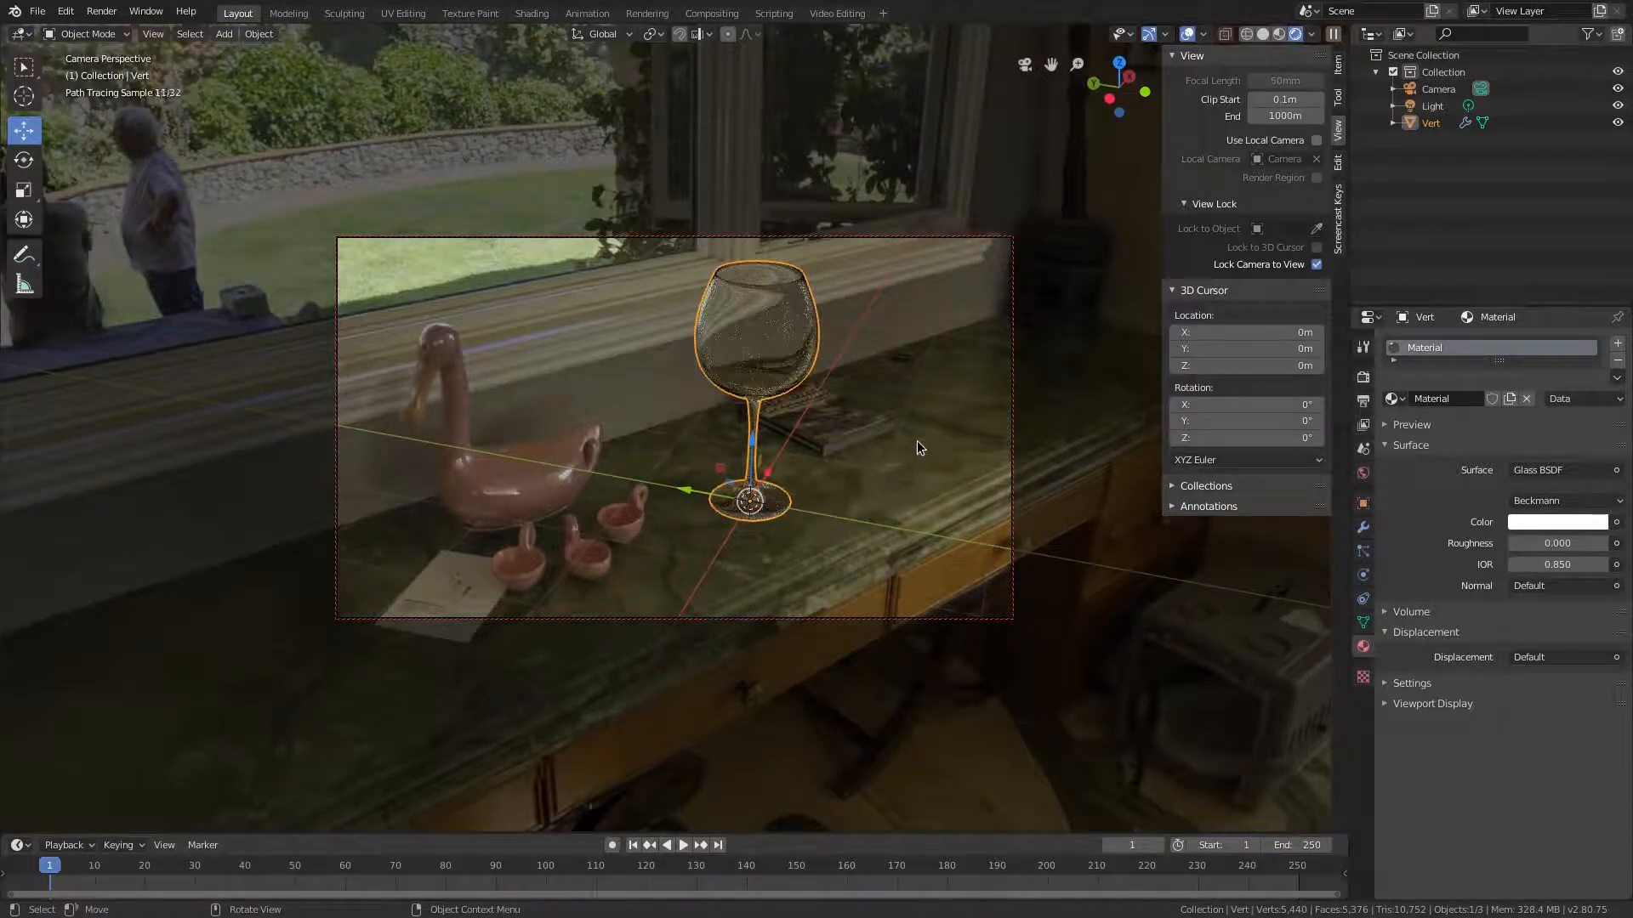
mouse_move(930, 422)
middle_mouse_down()
mouse_move(924, 439)
mouse_move(932, 418)
mouse_move(890, 401)
mouse_move(902, 379)
middle_mouse_up()
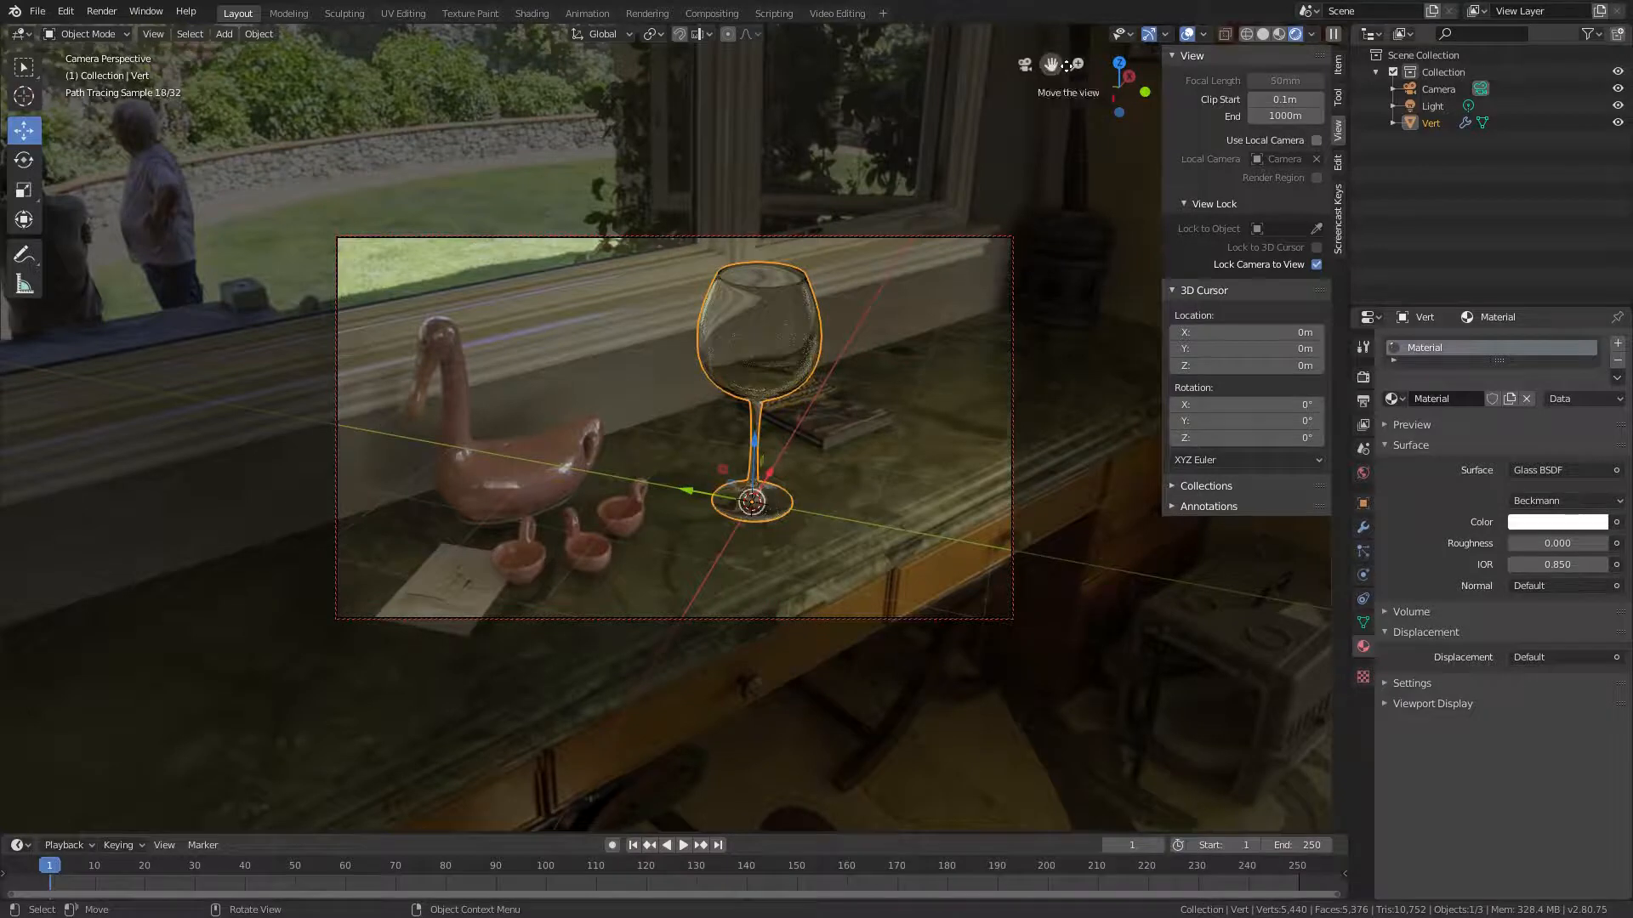
mouse_move(844, 390)
middle_mouse_down("shift")
mouse_move(854, 451)
mouse_move(861, 404)
mouse_move(852, 427)
mouse_move(869, 396)
mouse_move(890, 411)
middle_mouse_up("shift")
scroll(896, 413, "up", 1)
scroll(896, 413, "down", 1)
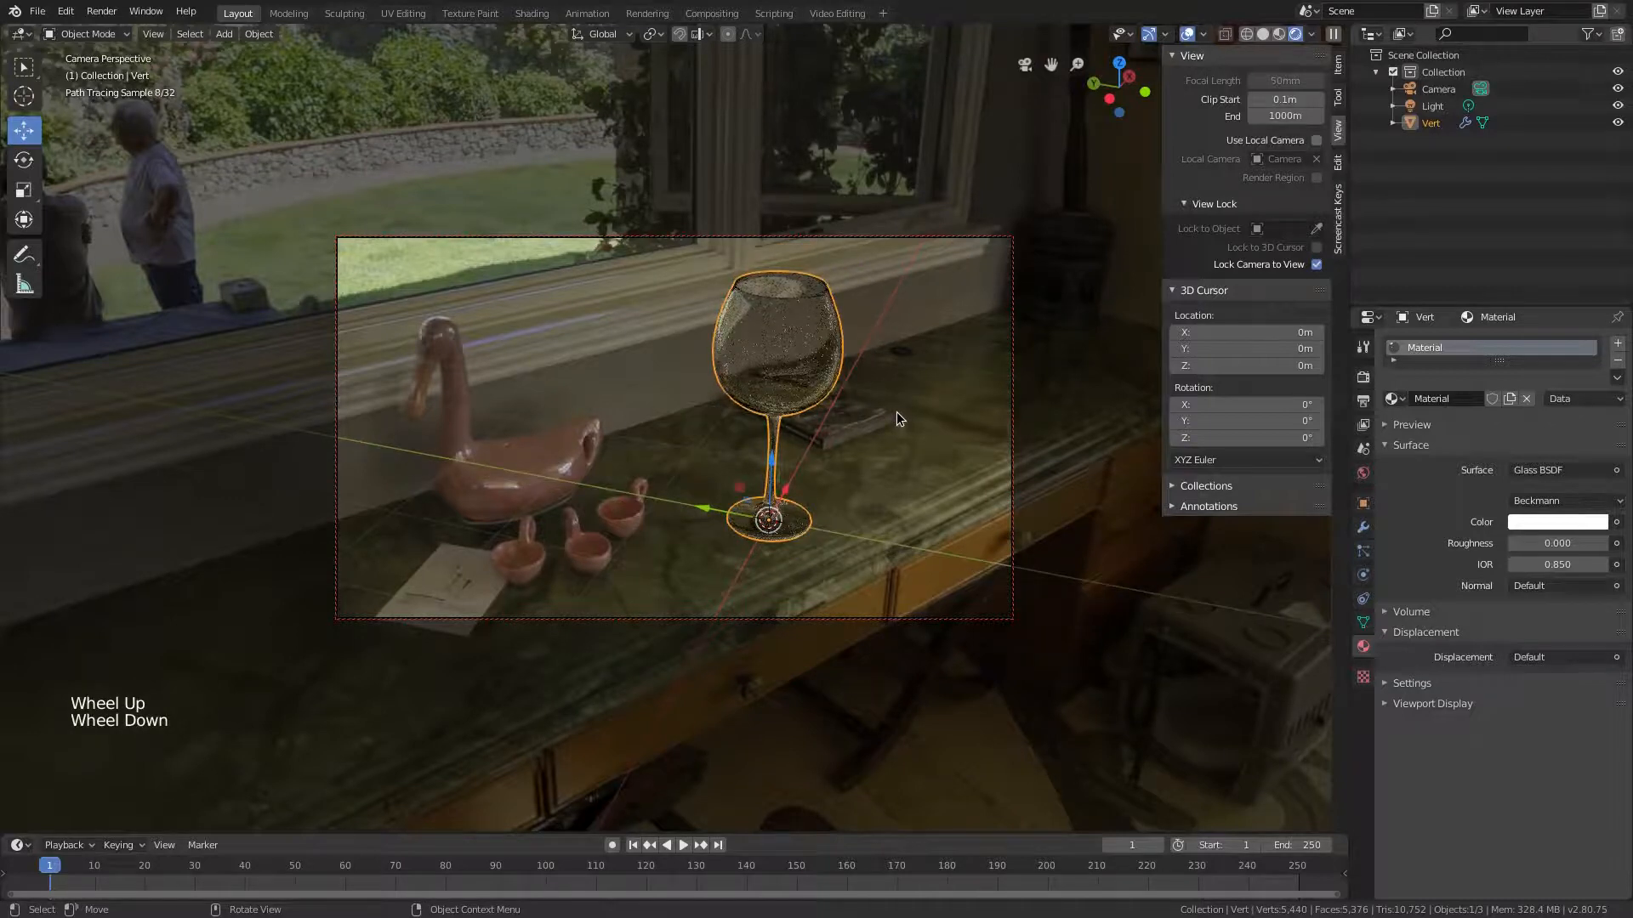
scroll(897, 412, "up", 1)
mouse_move(904, 397)
middle_mouse_down("ctrl")
mouse_move(898, 434)
mouse_move(910, 413)
mouse_move(925, 430)
middle_mouse_up("ctrl")
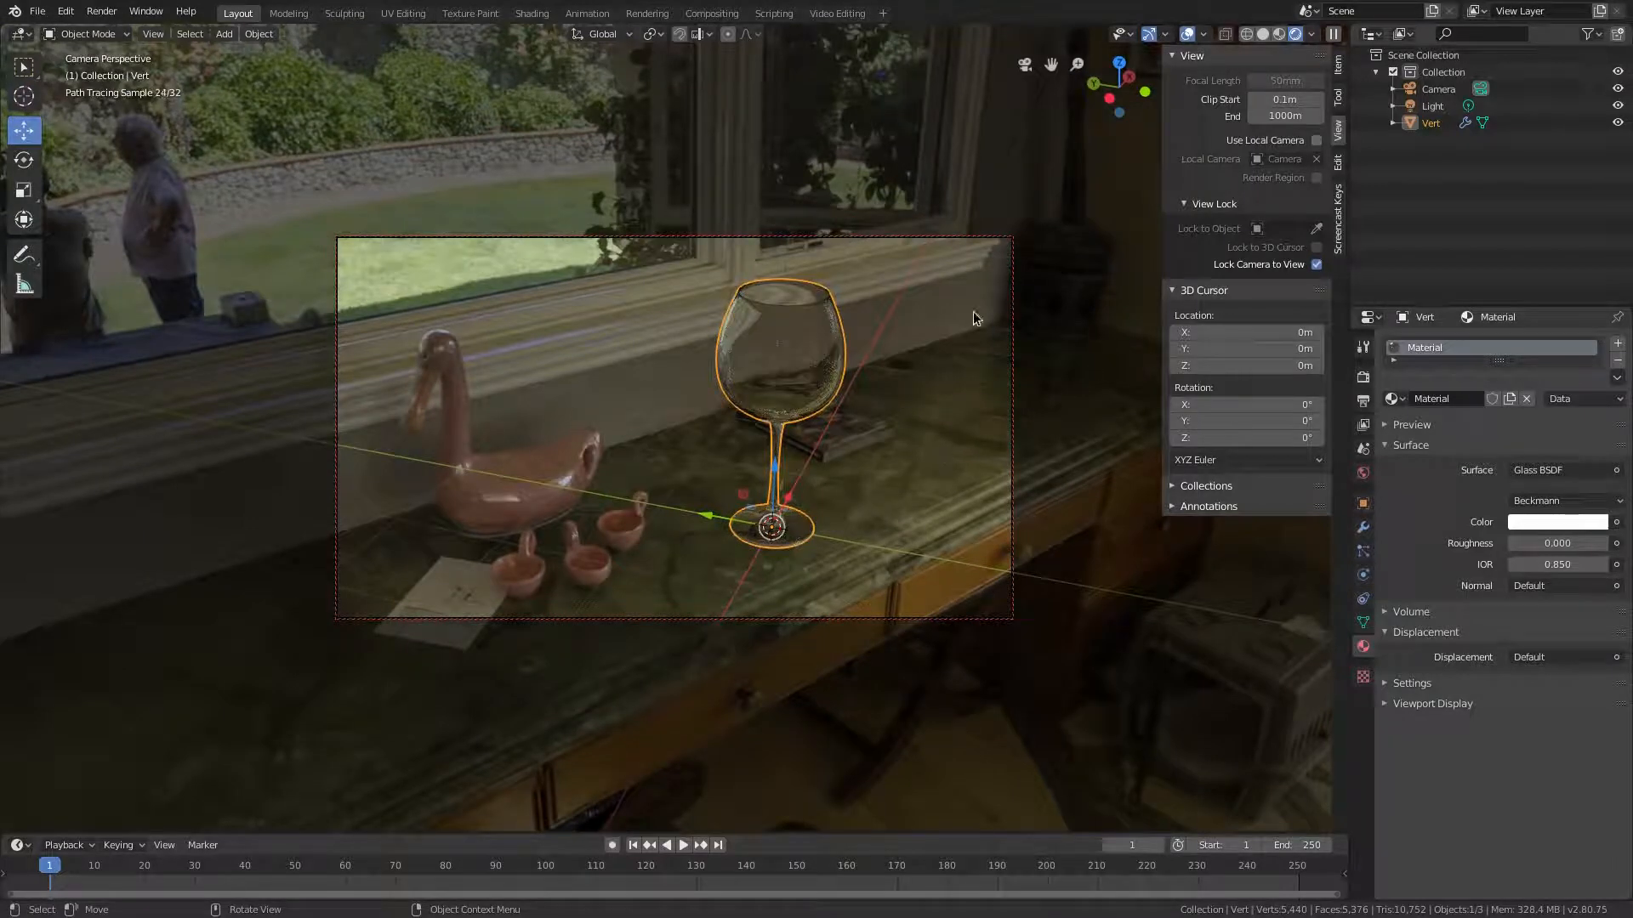
Step: Turn off Lock Camera to View and check that orbiting and returning to the camera keeps the framing
left_click(1316, 265)
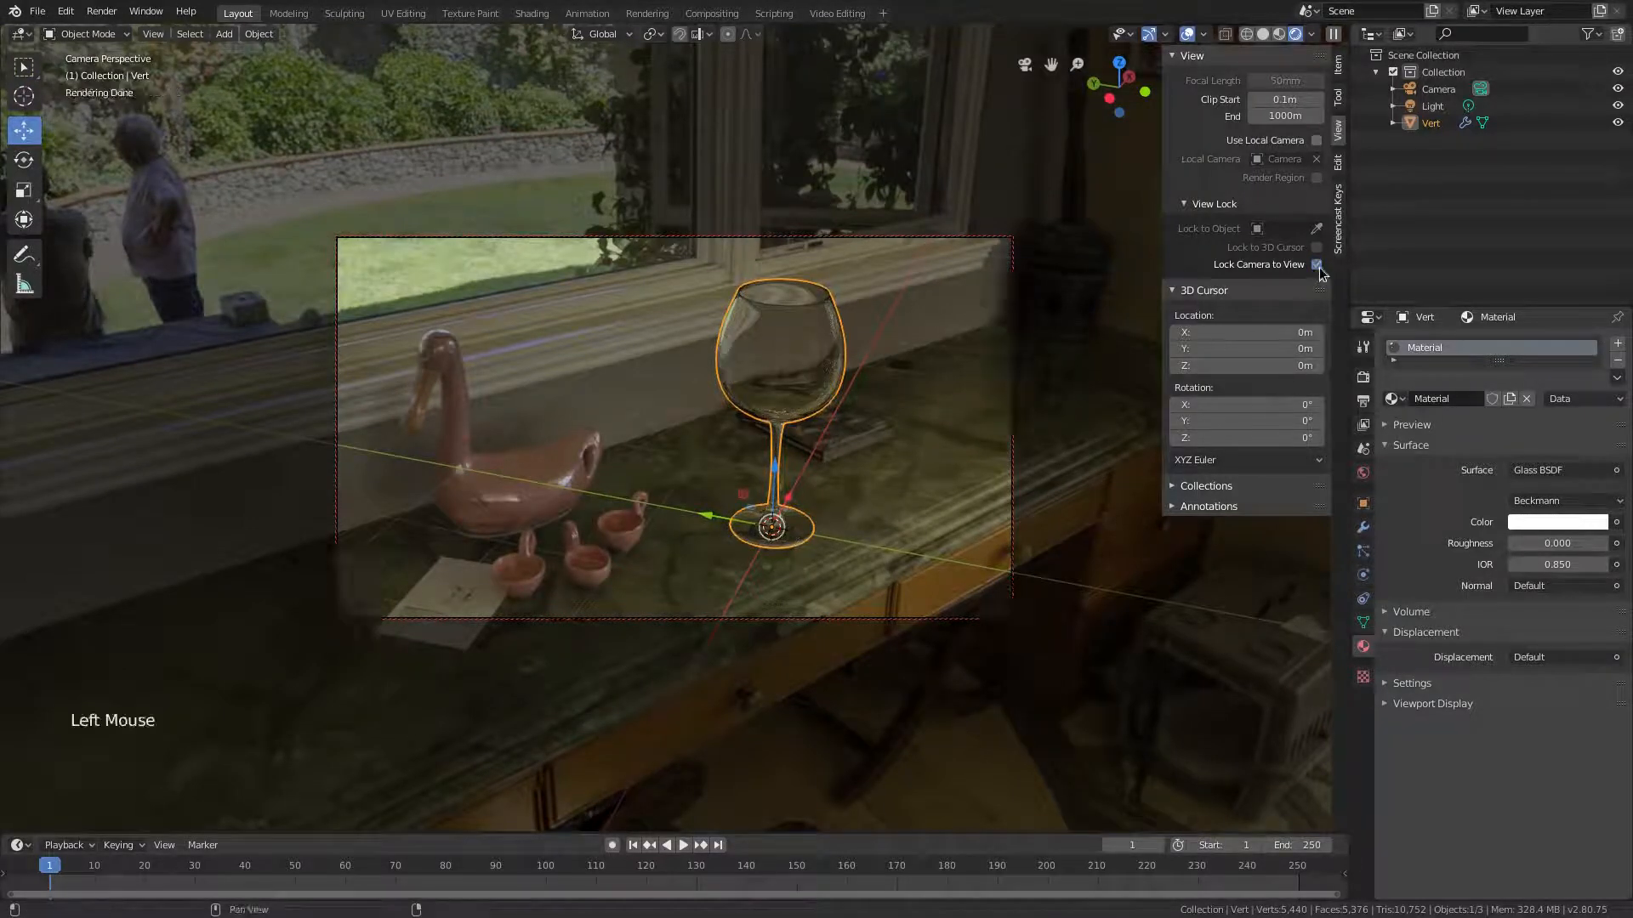
middle_click_drag(898, 427, 957, 400)
key("KP_0")
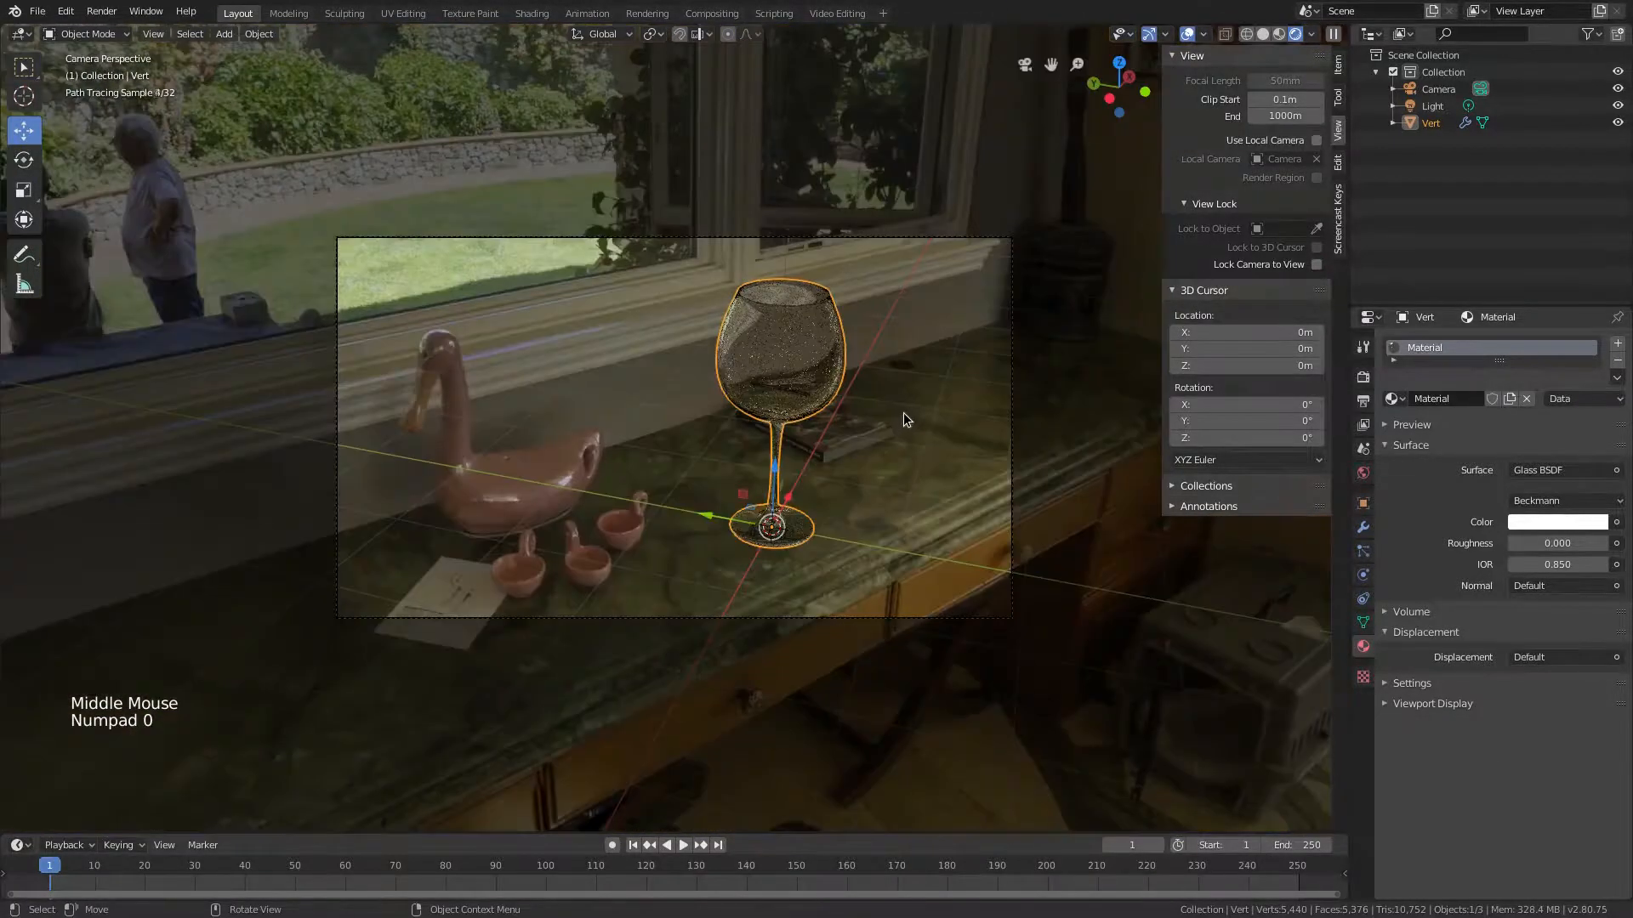
Step: Deselect the wine glass, enlarge the camera frame in the viewport and hide the sidebar
left_click(845, 459)
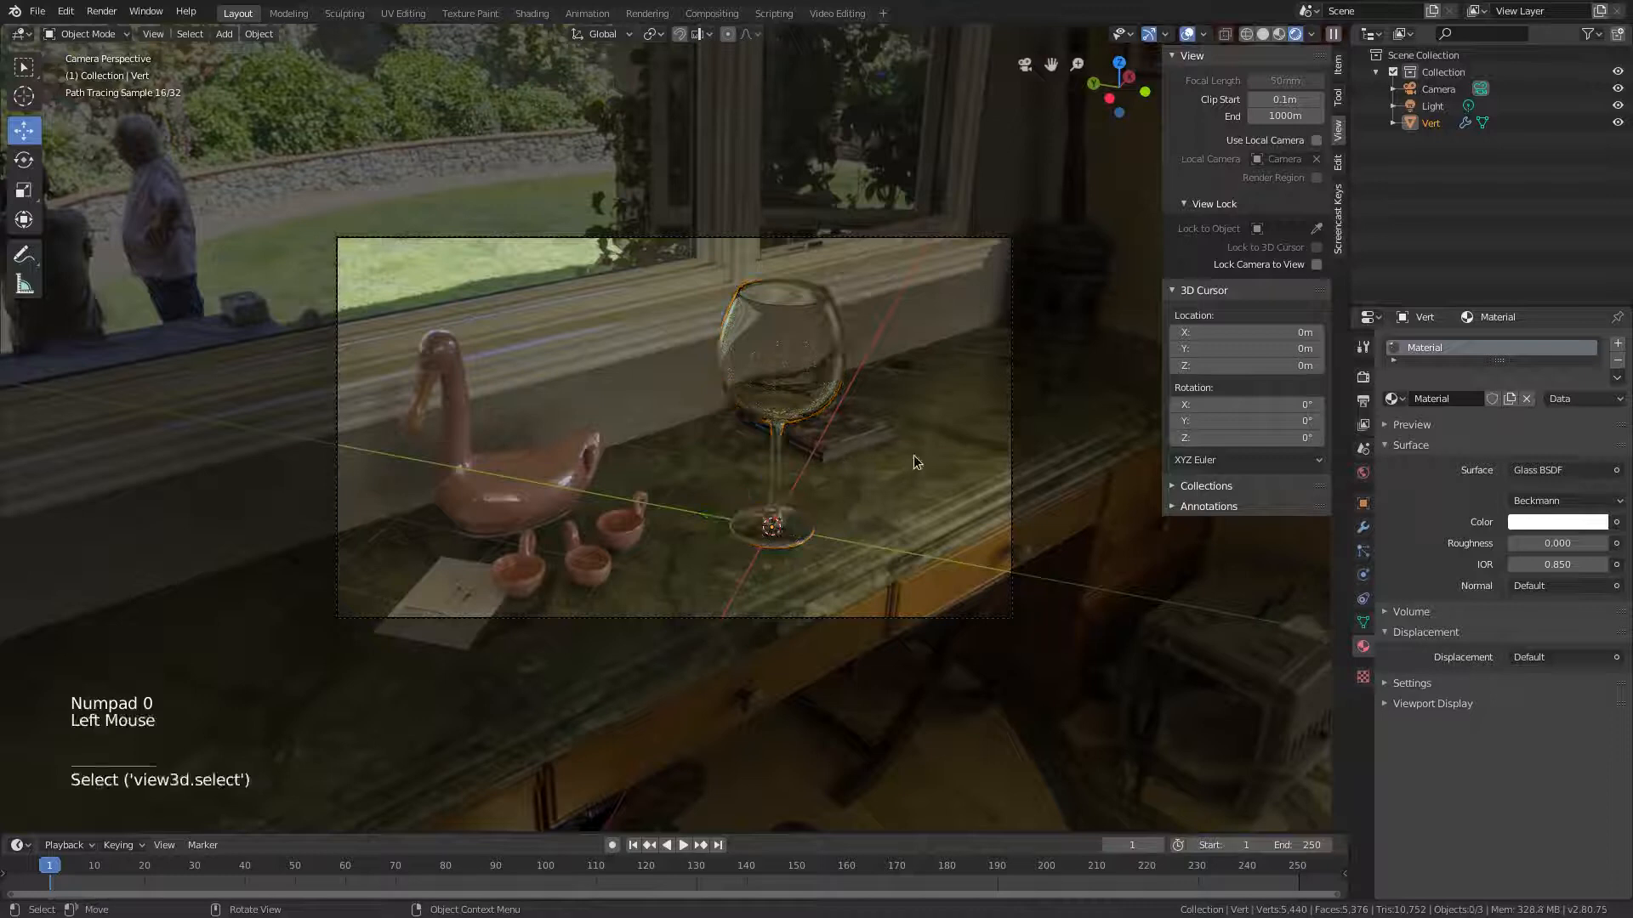
scroll(789, 459, "up", 2, "ctrl")
scroll(790, 460, "up", 3)
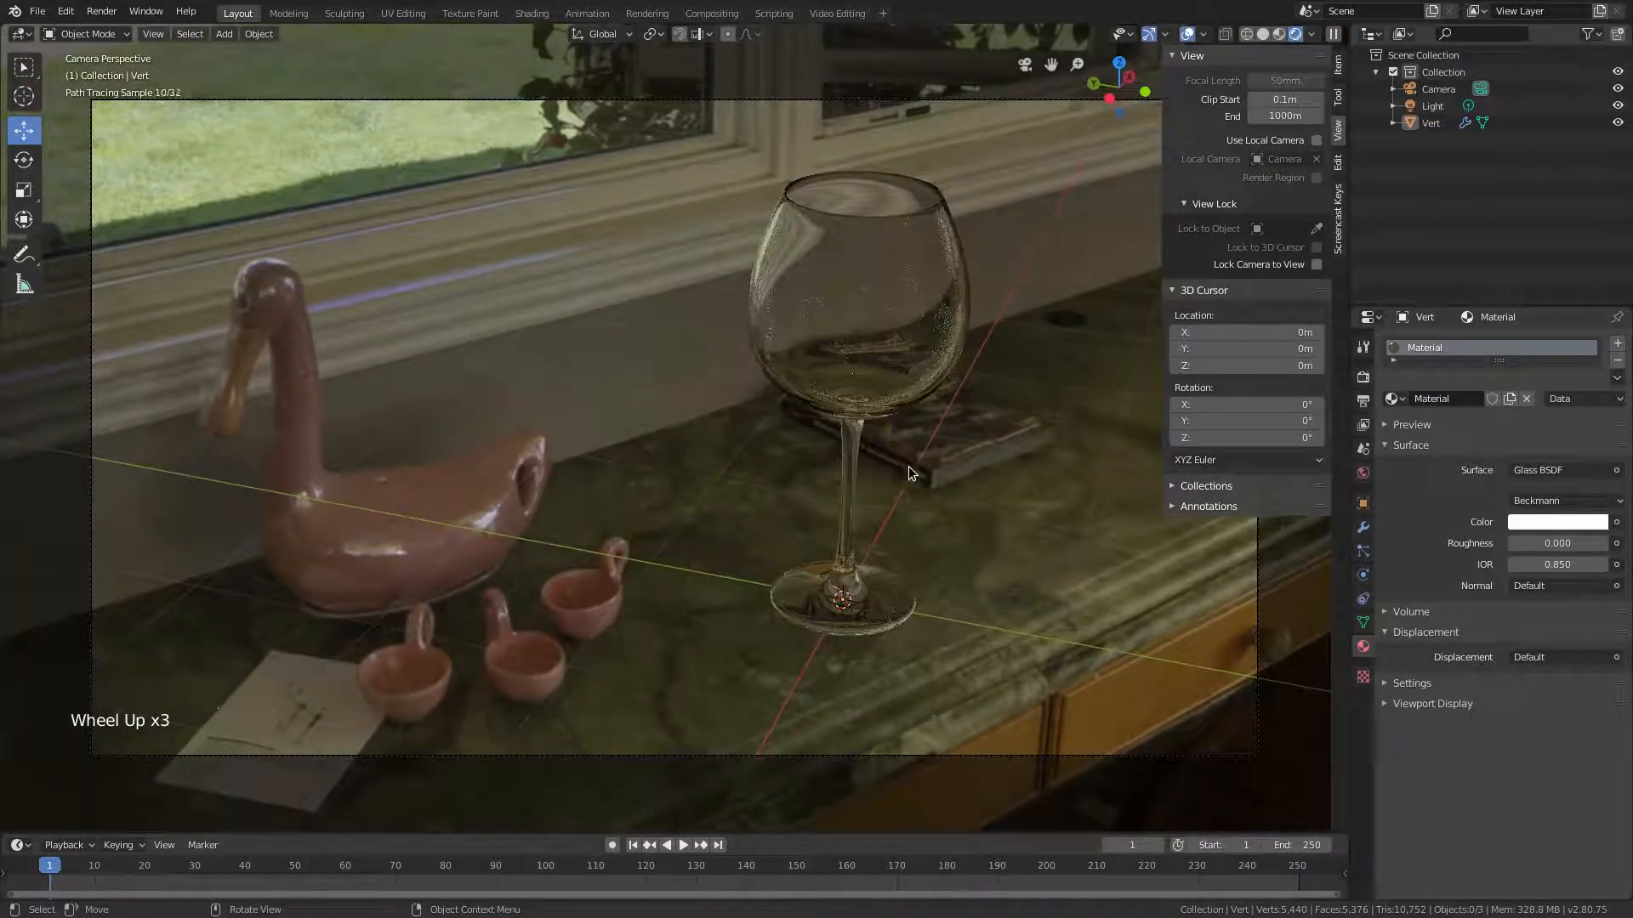
left_click_drag(1163, 192, 1395, 180)
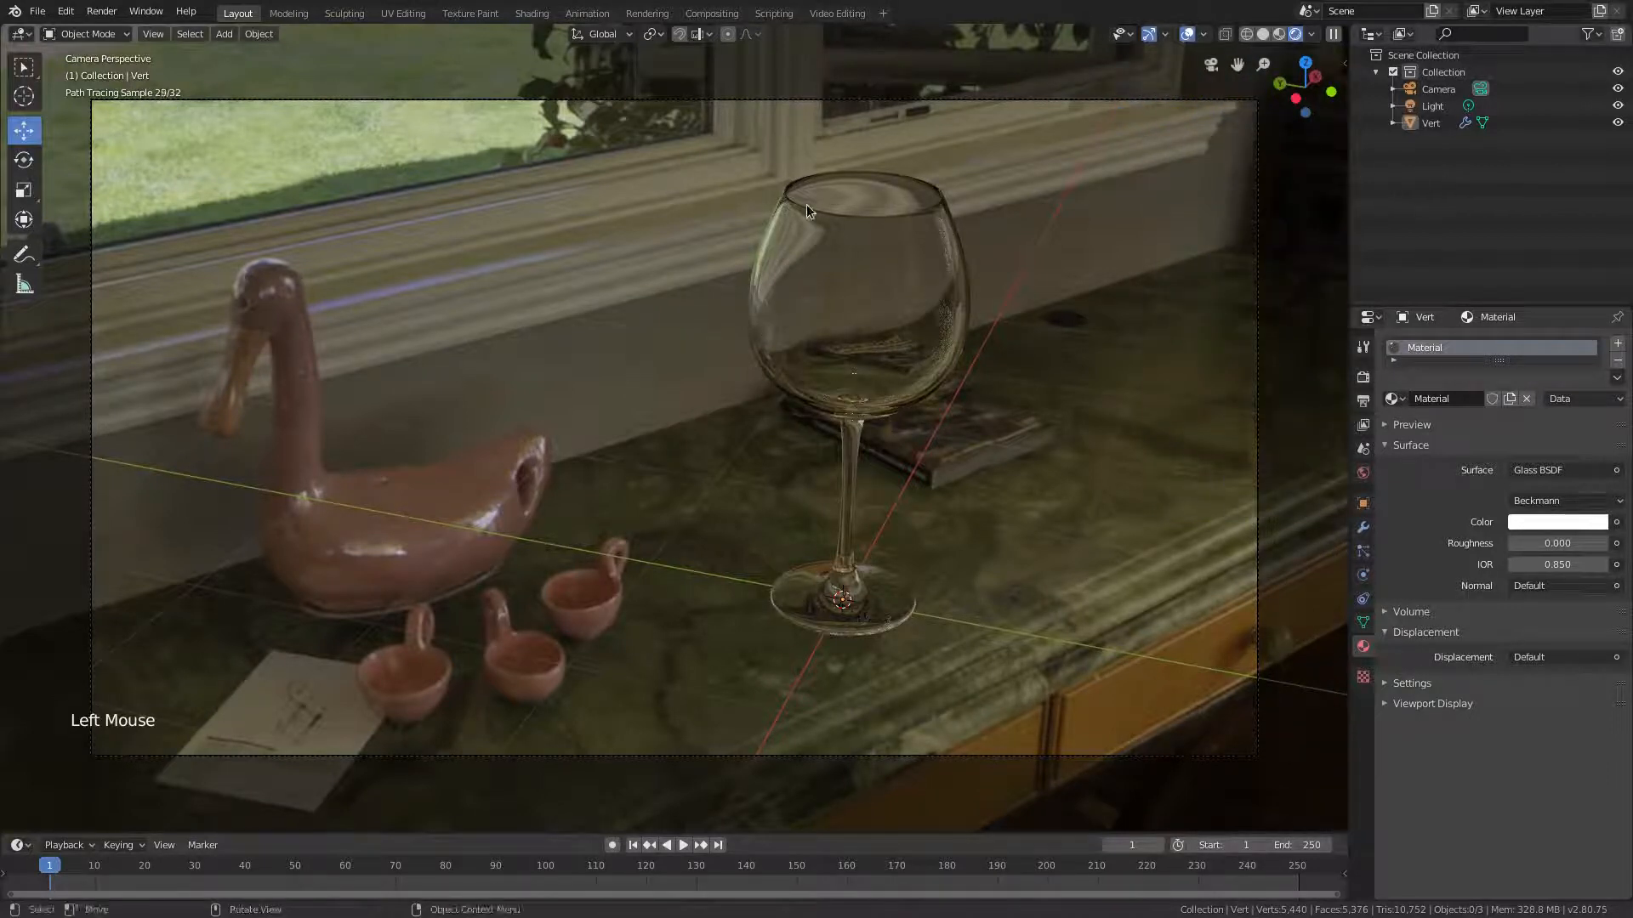
Step: Render the camera view as a still image and save it in JPEG format as untitled.jpg in the Imatges folder
left_click(102, 11)
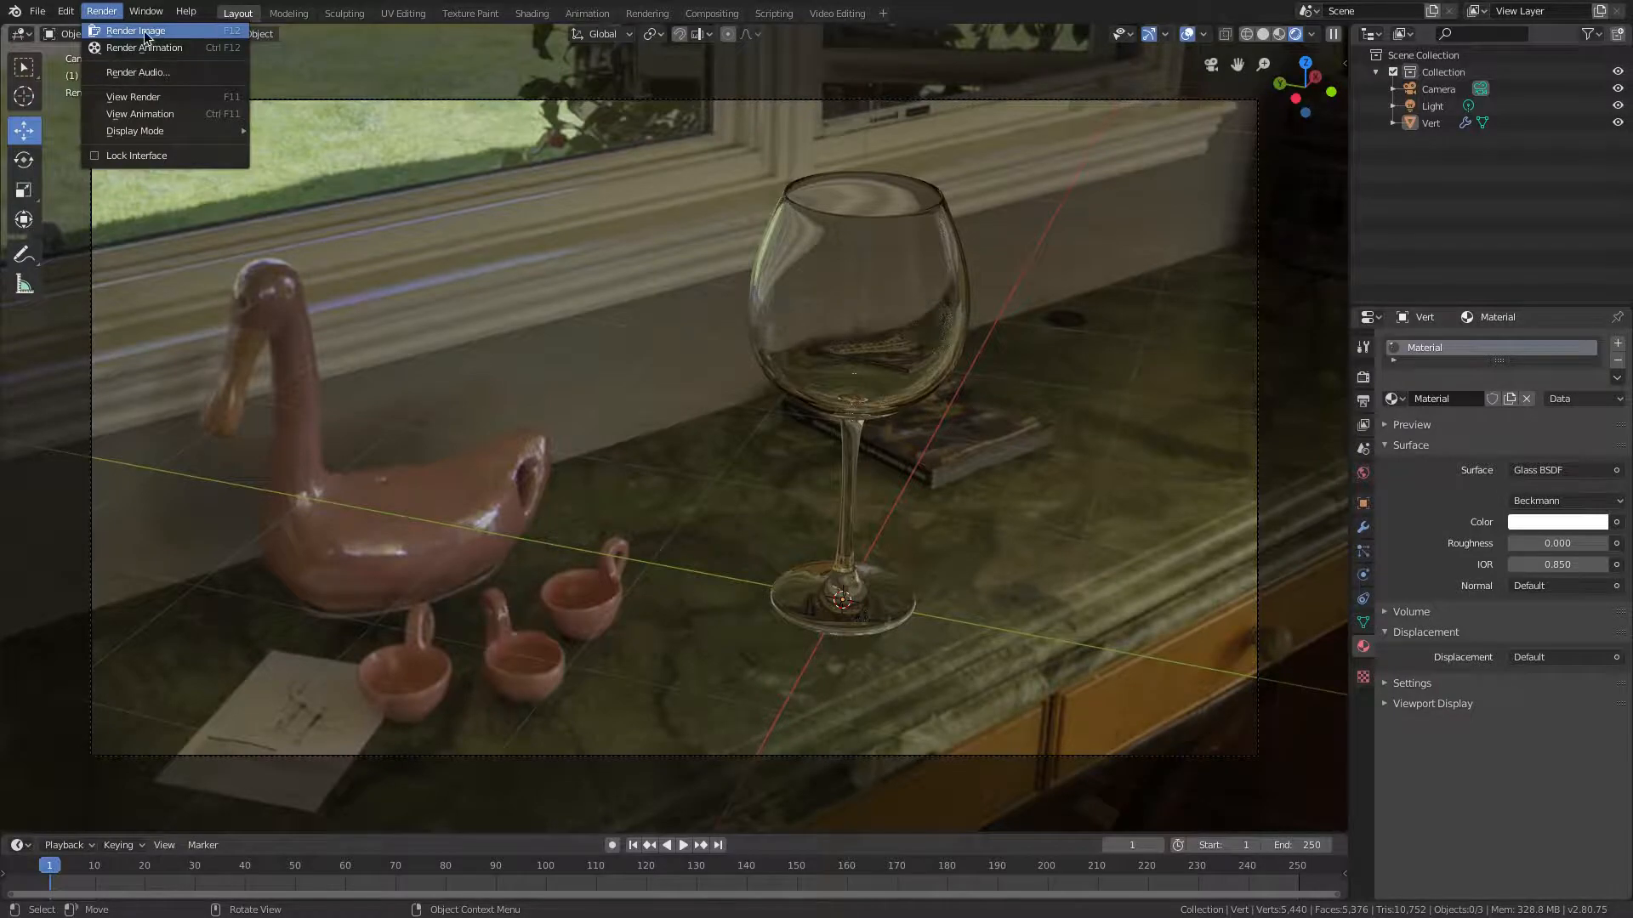
left_click(140, 31)
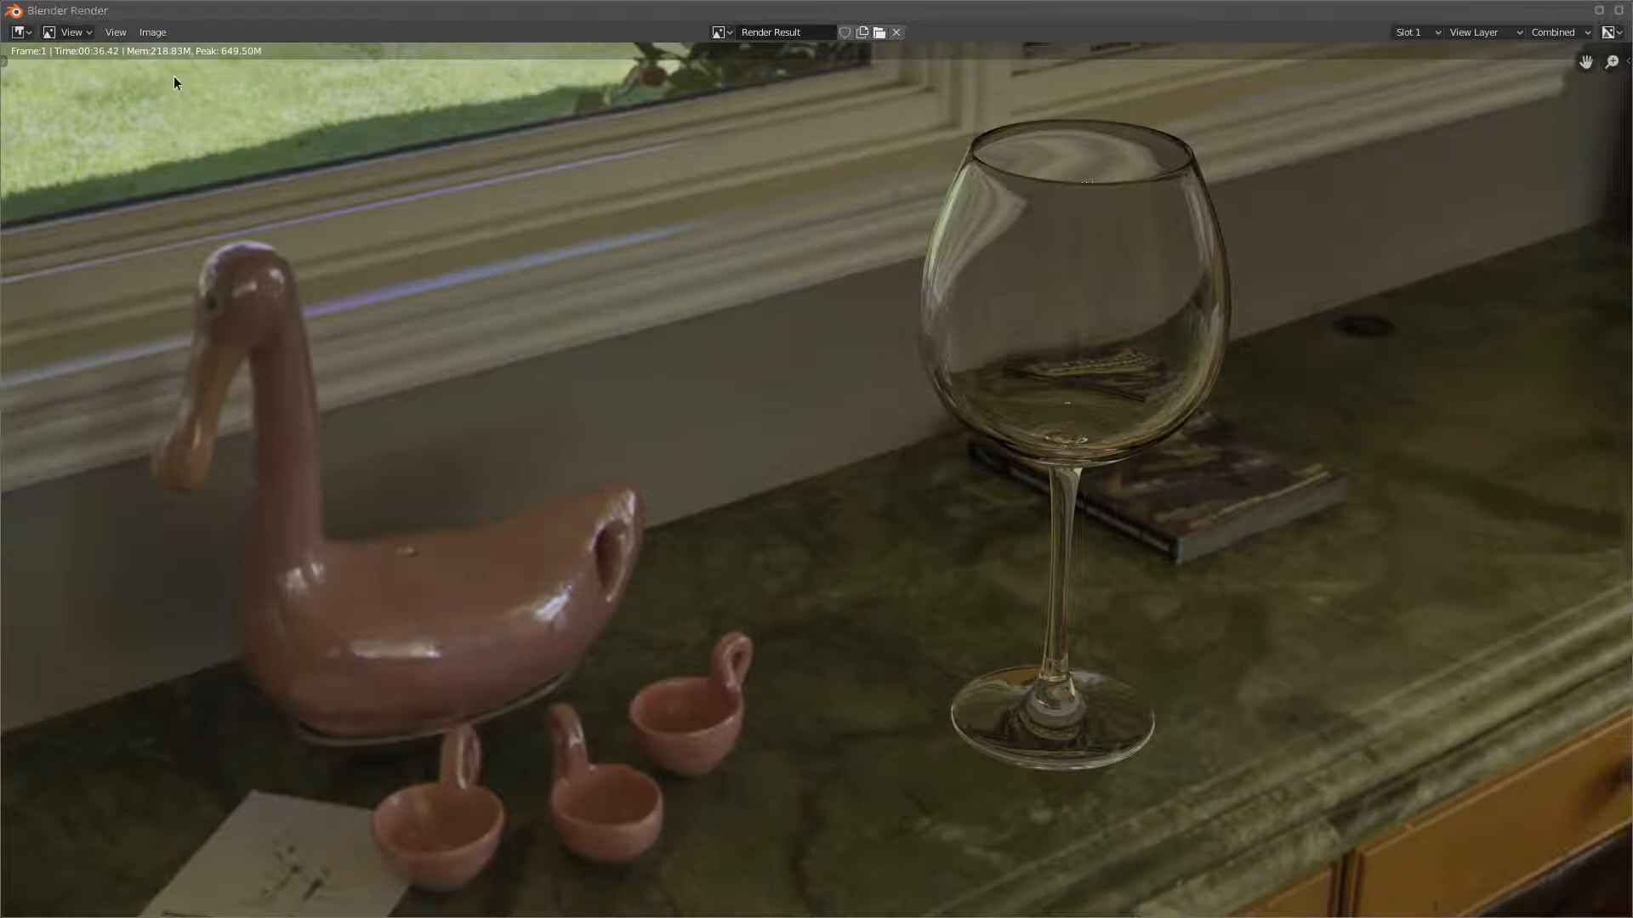
left_click(155, 34)
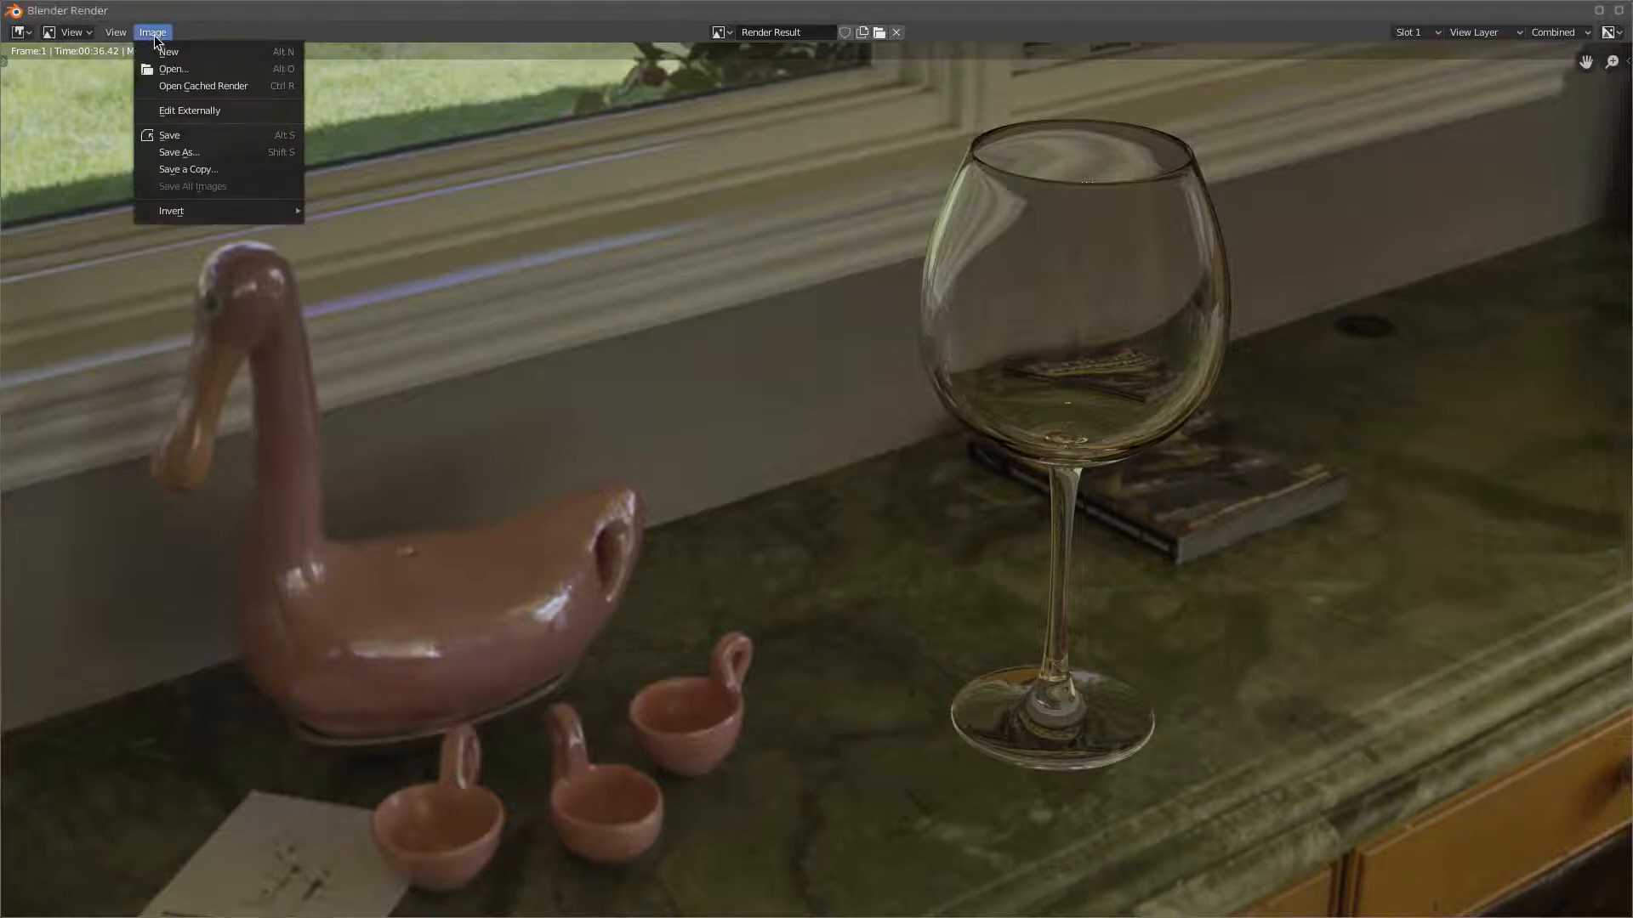
left_click(183, 153)
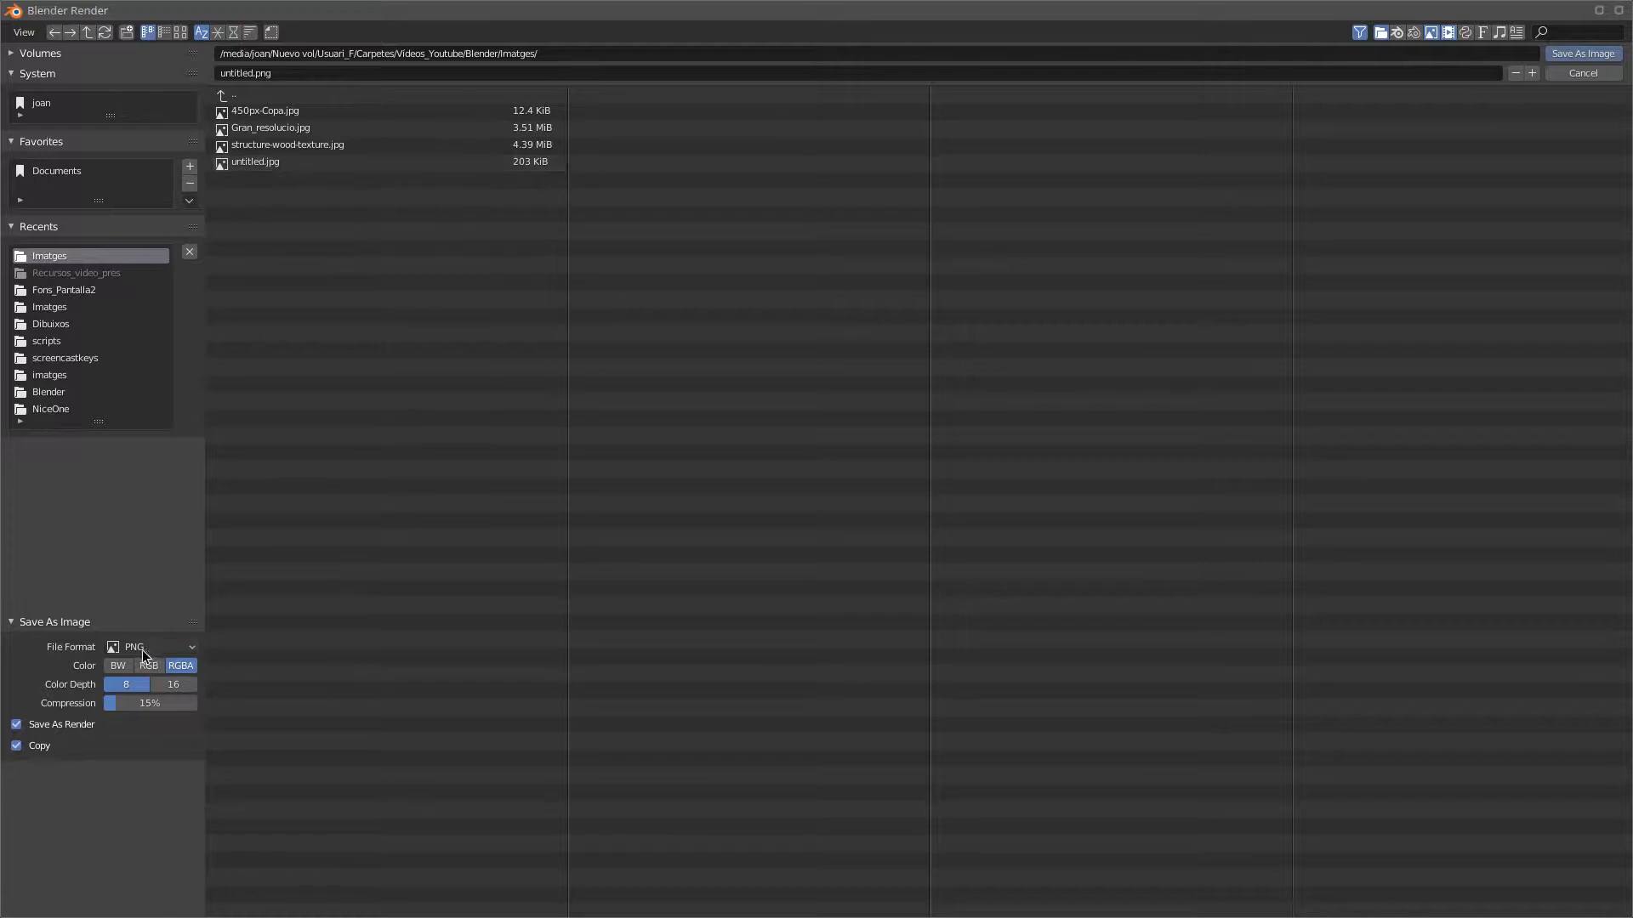
left_click(186, 646)
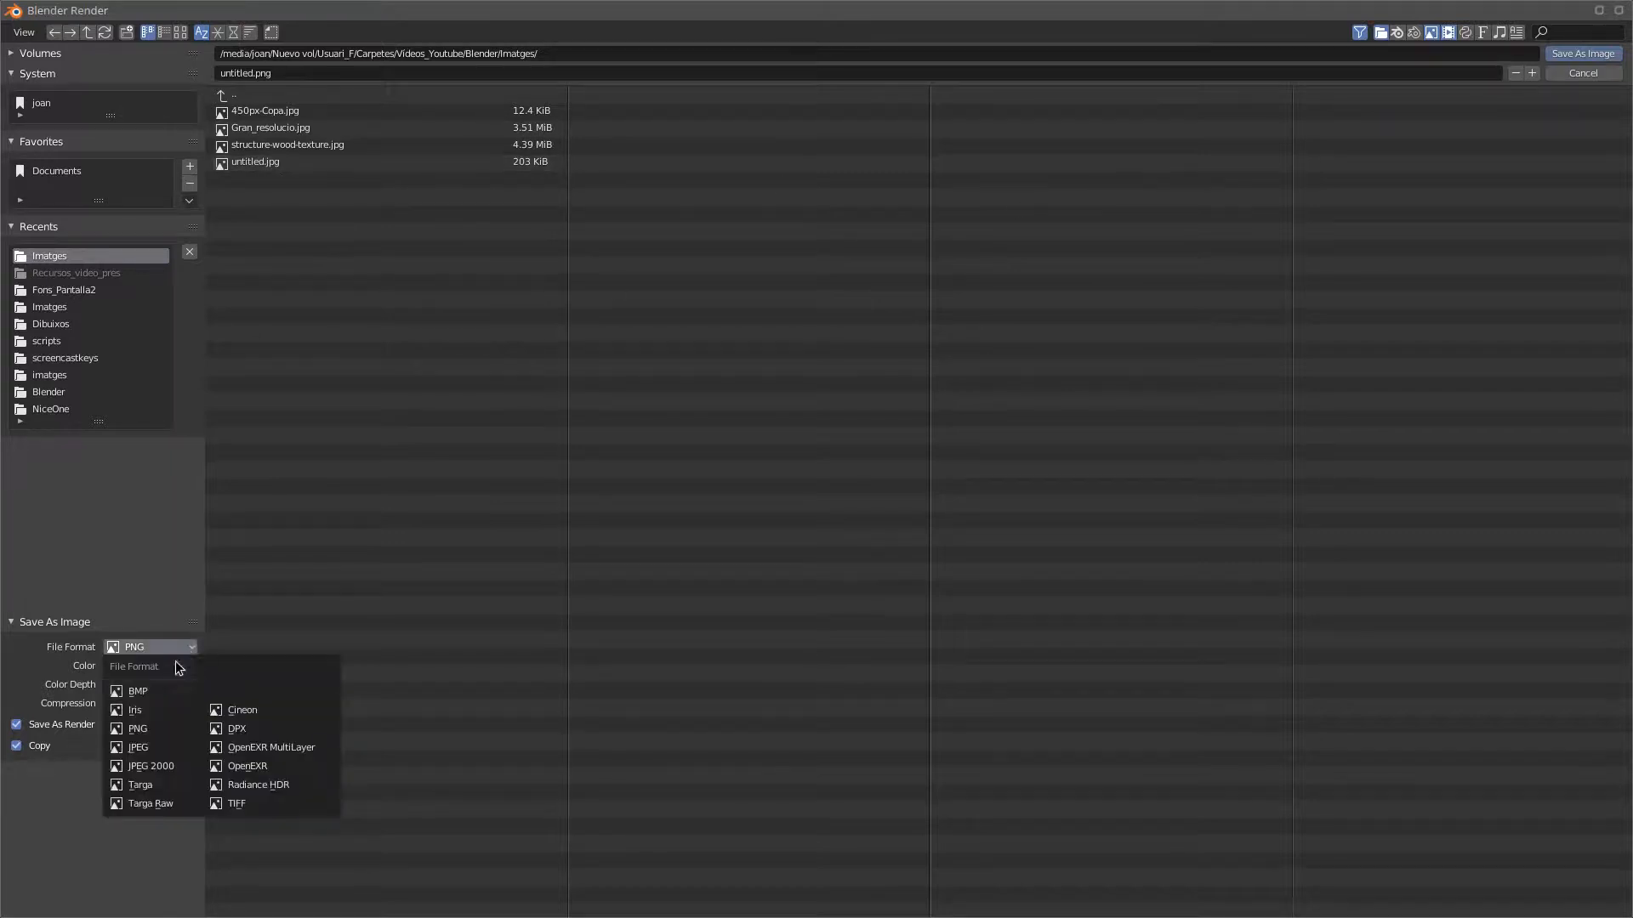
left_click(149, 747)
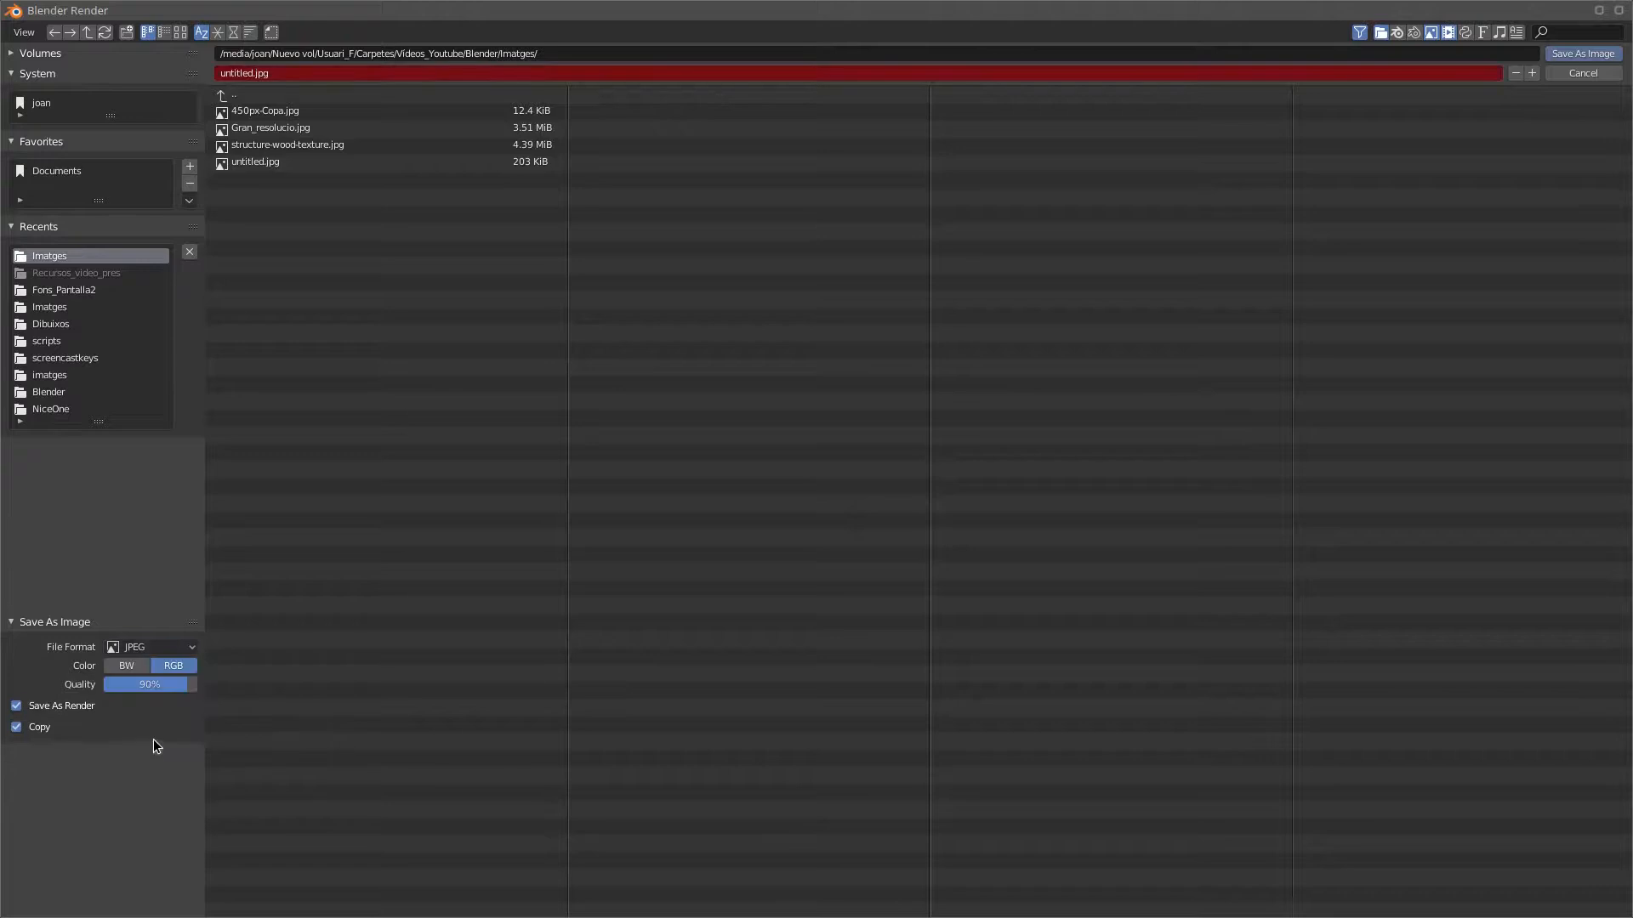
left_click(1585, 53)
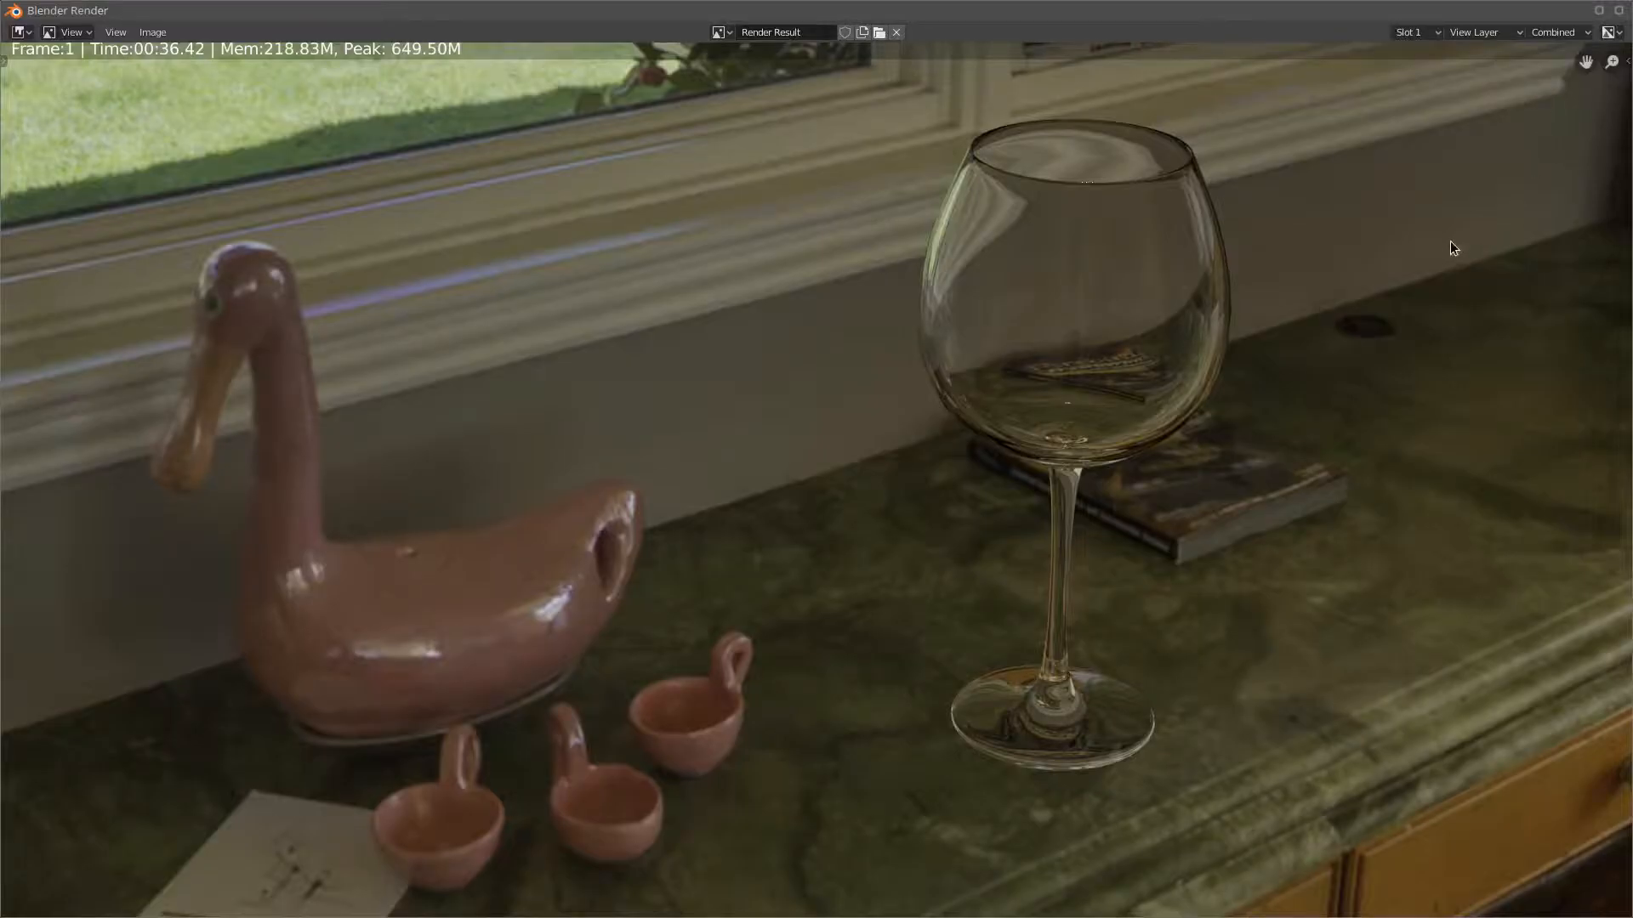